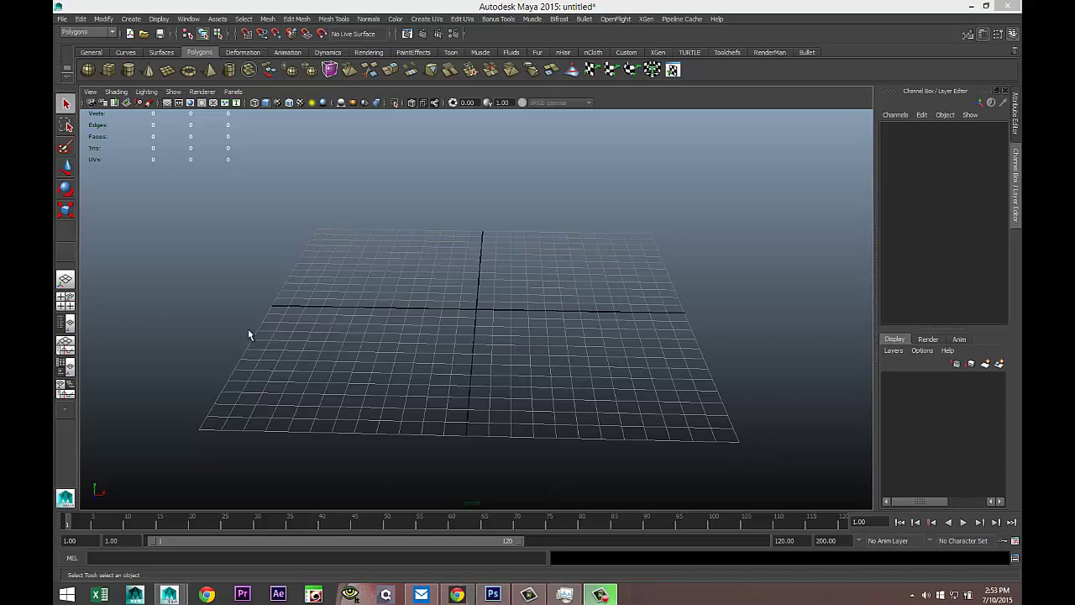
# - Draw a polygon cube on the grid from the shelf
pyautogui.click(109, 70)
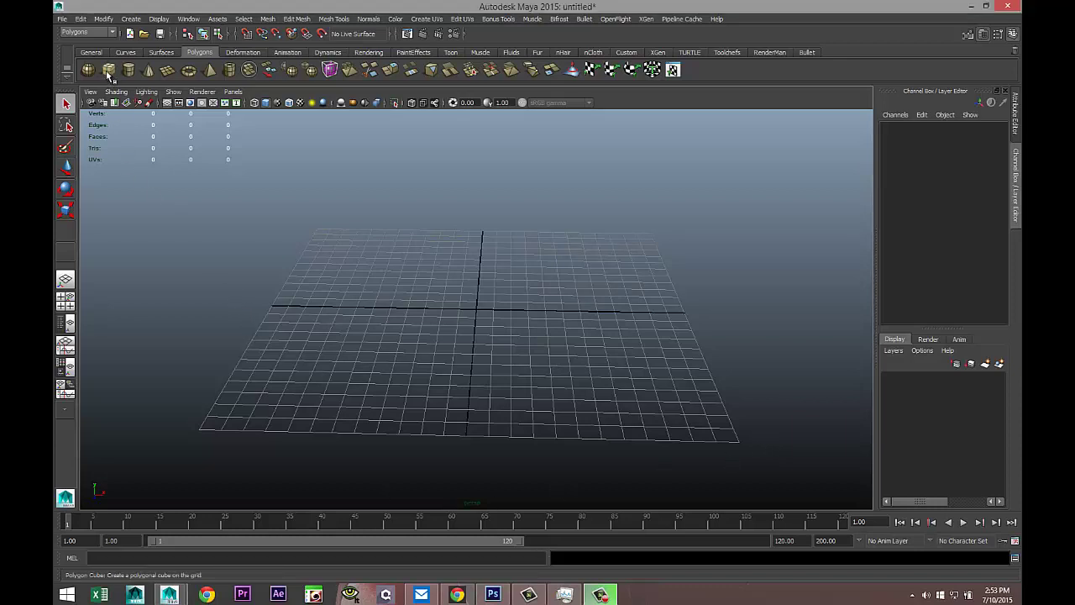
pyautogui.moveTo(413, 294); pyautogui.dragTo(559, 370)
pyautogui.moveTo(512, 334); pyautogui.dragTo(510, 220)
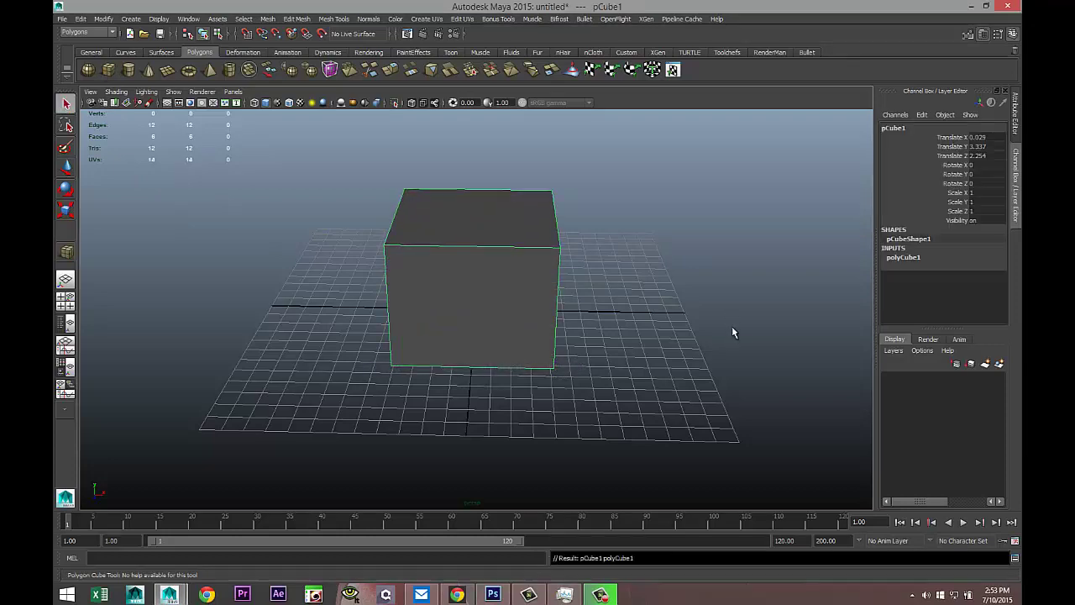
pyautogui.keyDown('alt'); pyautogui.moveTo(732, 326); pyautogui.dragTo(635, 367); pyautogui.keyUp('alt')
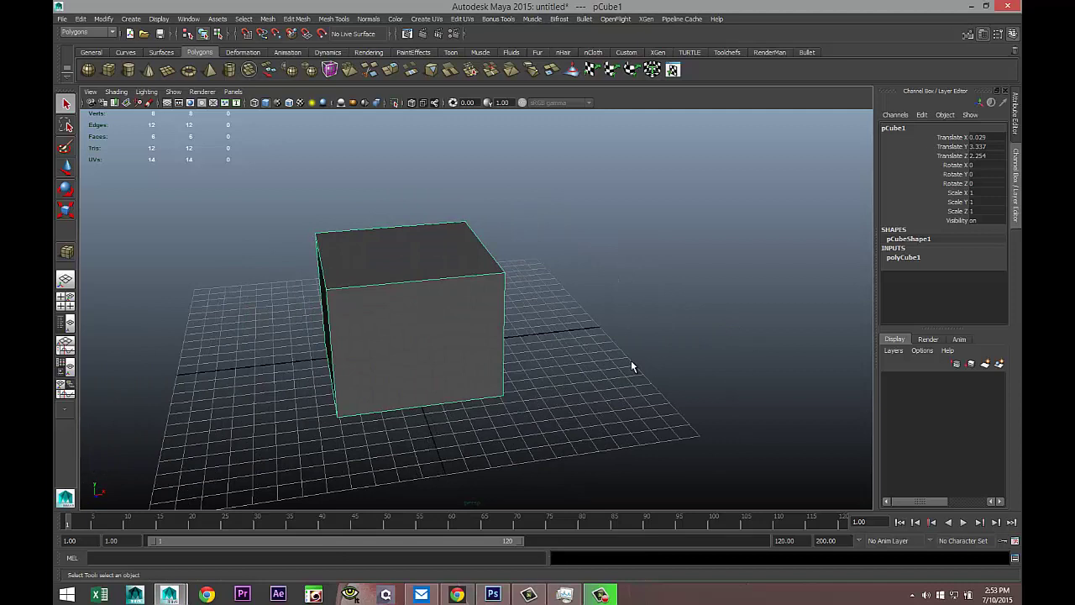
# - Set the cube's Translate X, Y and Z to 0 in the Attribute Editor
pyautogui.hotkey('ctrl', 'a')
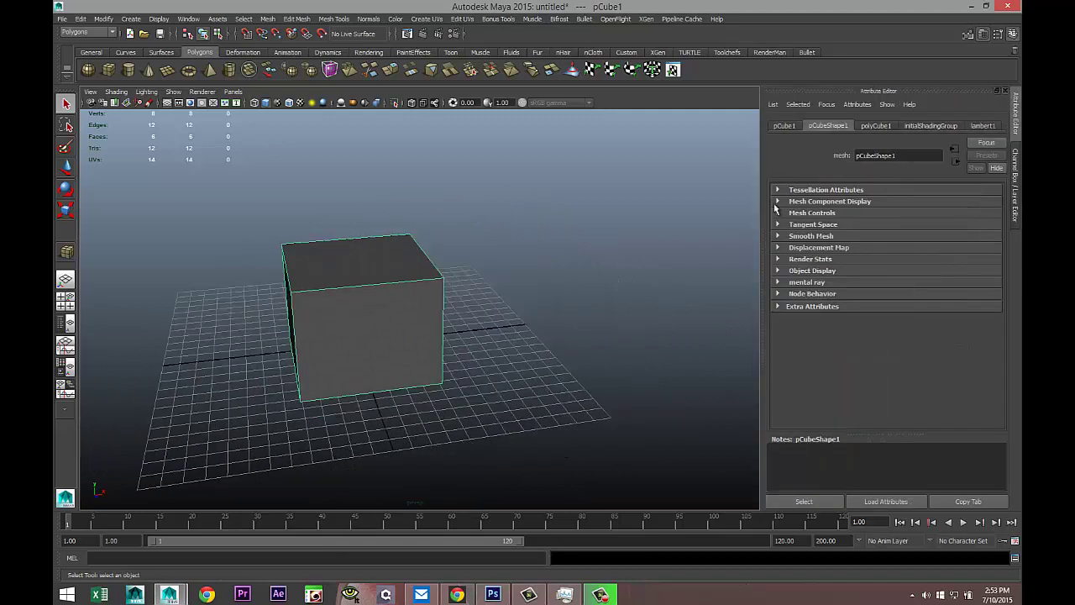
pyautogui.click(787, 129)
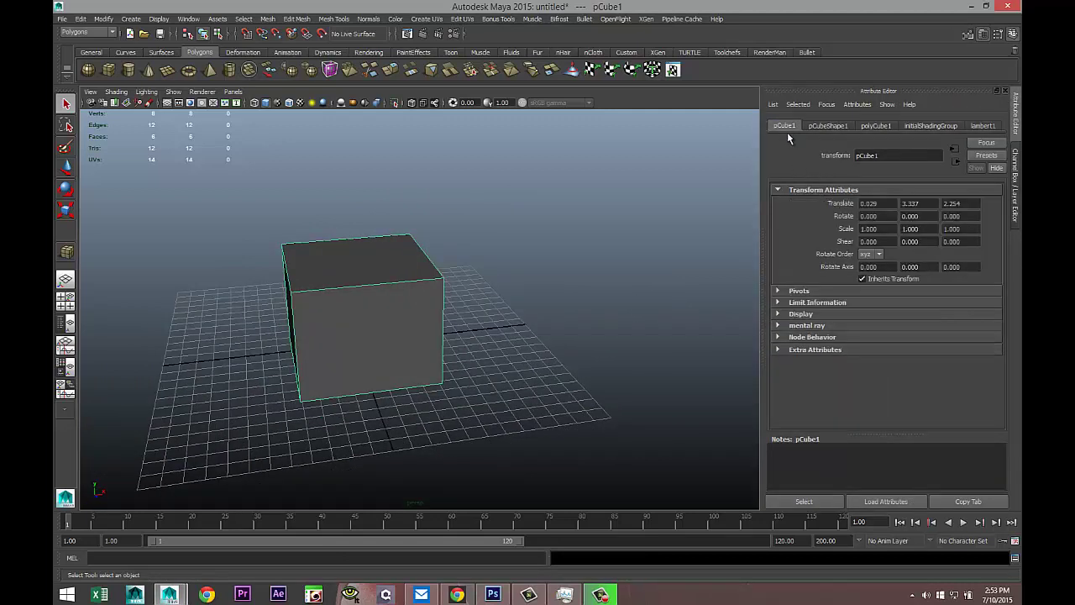
pyautogui.click(869, 203)
pyautogui.write('0')
pyautogui.press('Tab')
pyautogui.write('0')
pyautogui.press('Tab')
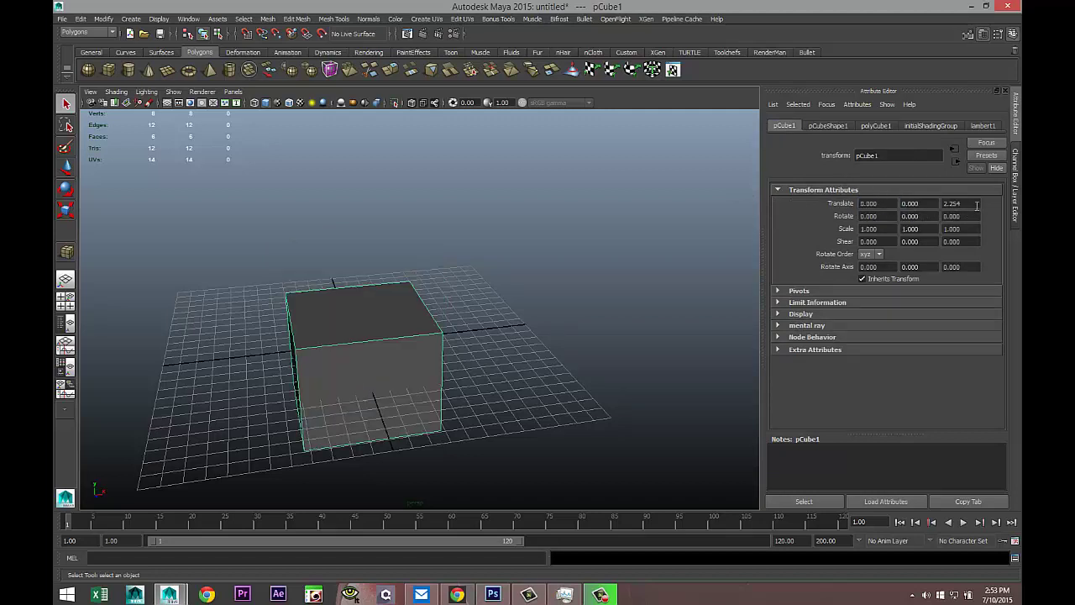
pyautogui.write('0')
pyautogui.press('Return')
pyautogui.click(928, 202)
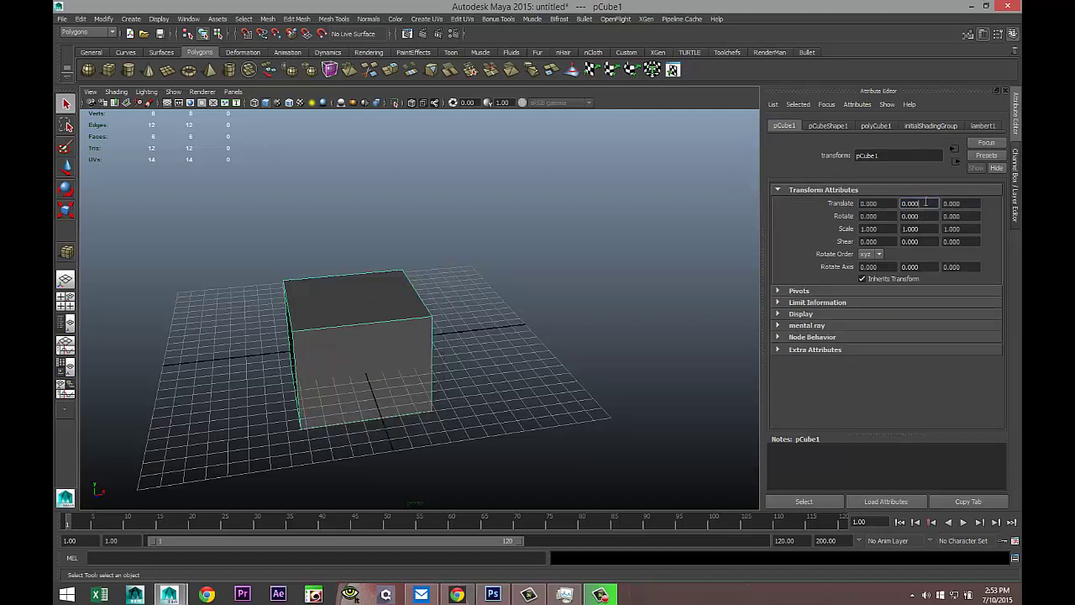
# - Set polyCube1's height to 6.676 and Subdivisions Height to 3
pyautogui.click(883, 127)
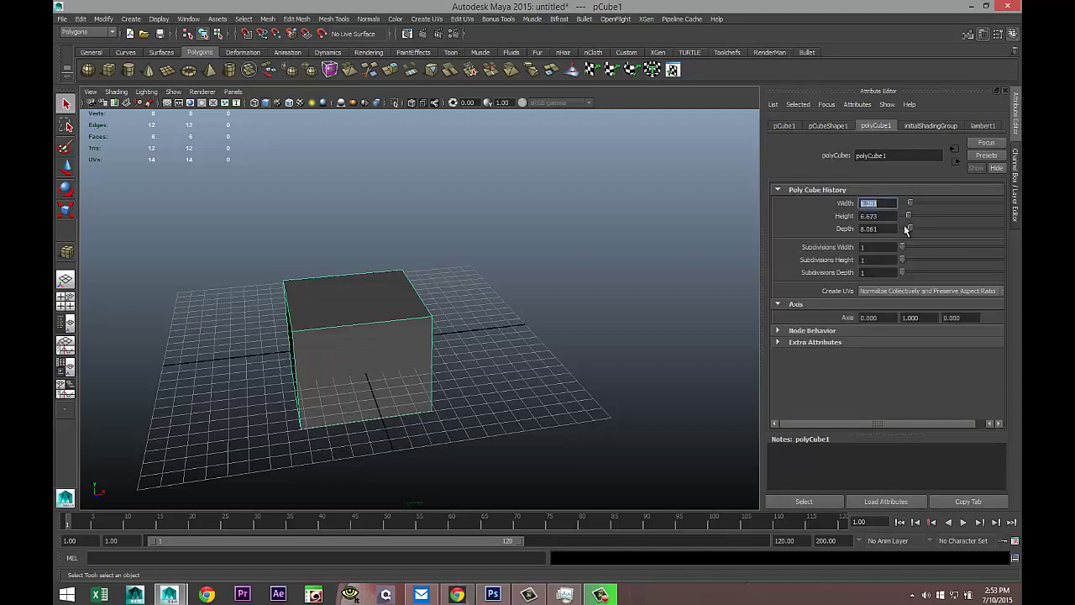
pyautogui.moveTo(908, 217); pyautogui.dragTo(909, 218)
pyautogui.moveTo(901, 261); pyautogui.dragTo(905, 266)
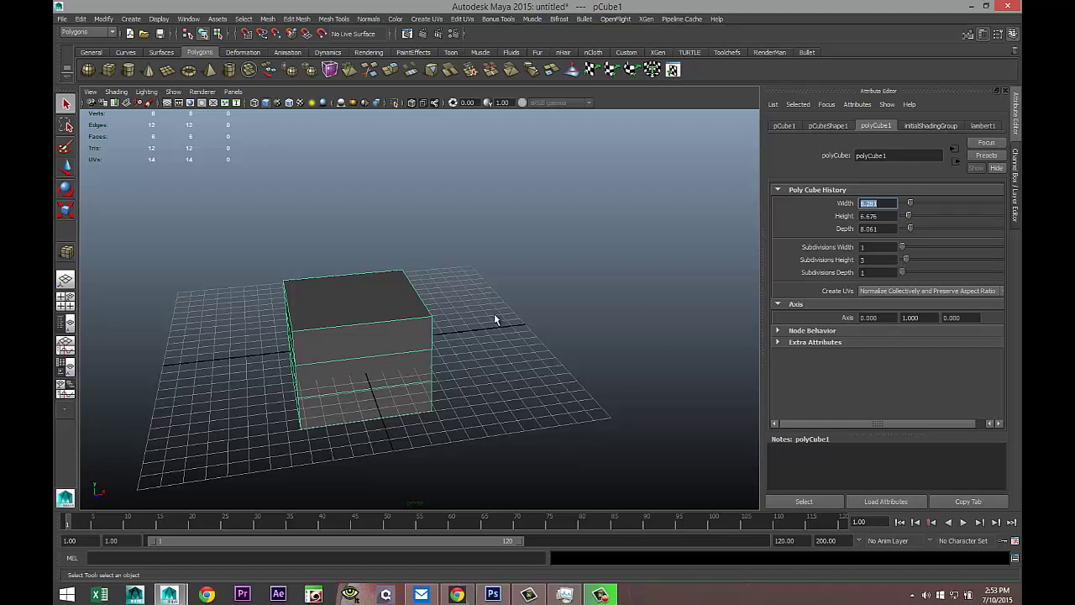
pyautogui.keyDown('alt'); pyautogui.moveTo(487, 389); pyautogui.dragTo(474, 339); pyautogui.keyUp('alt')
pyautogui.click(511, 377)
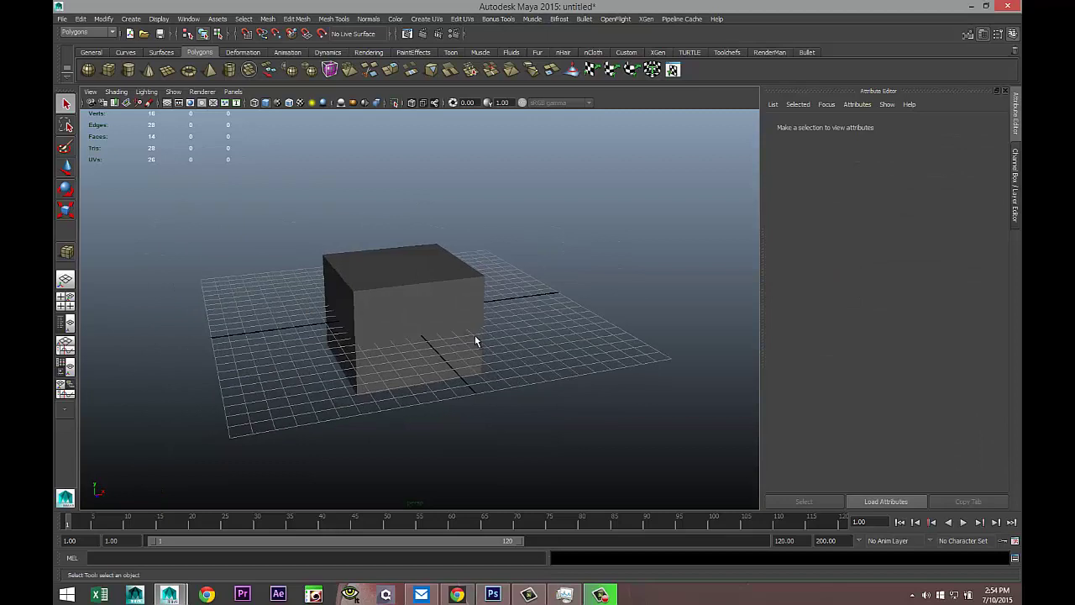
# - Duplicate the banded cube with Ctrl+D and move the copy, pCube2, right along X
pyautogui.click(452, 266)
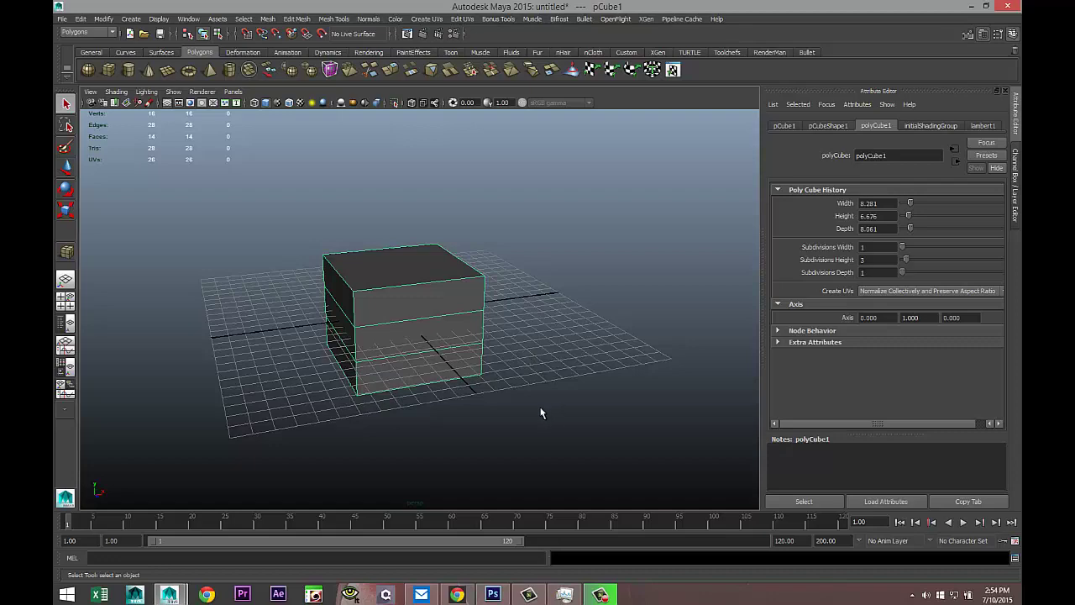
pyautogui.keyDown('alt'); pyautogui.moveTo(542, 411); pyautogui.dragTo(520, 426); pyautogui.keyUp('alt')
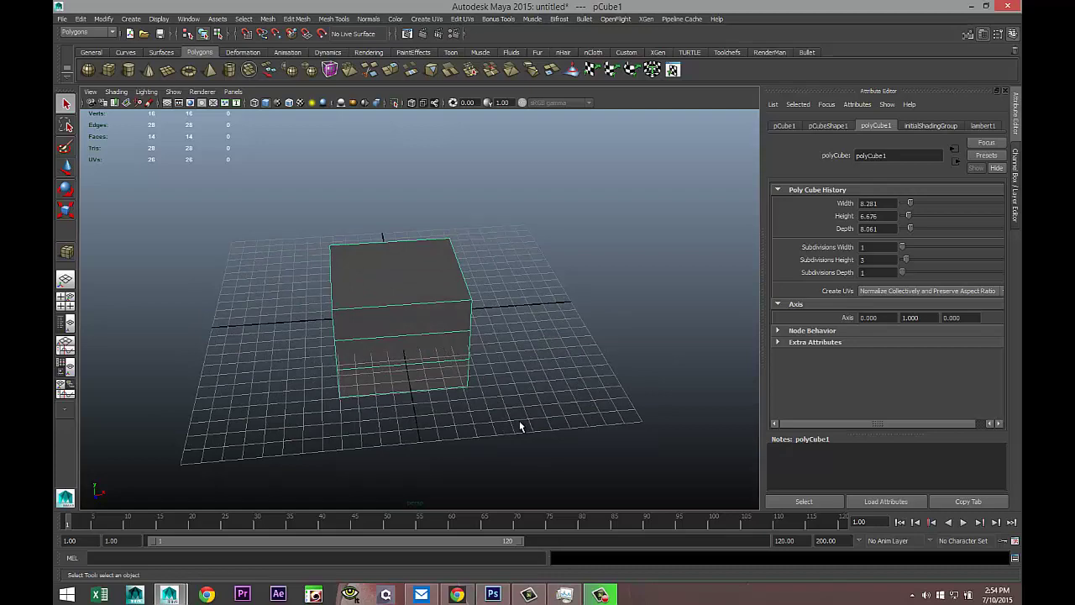
pyautogui.hotkey('ctrl', 'd')
pyautogui.press('w')
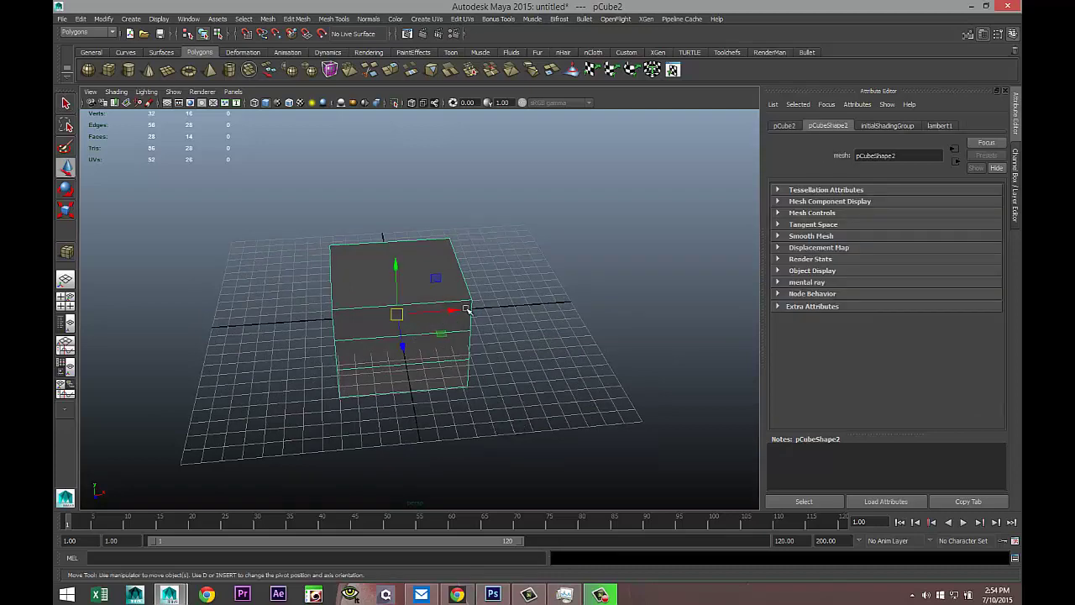
pyautogui.moveTo(465, 308); pyautogui.dragTo(666, 315)
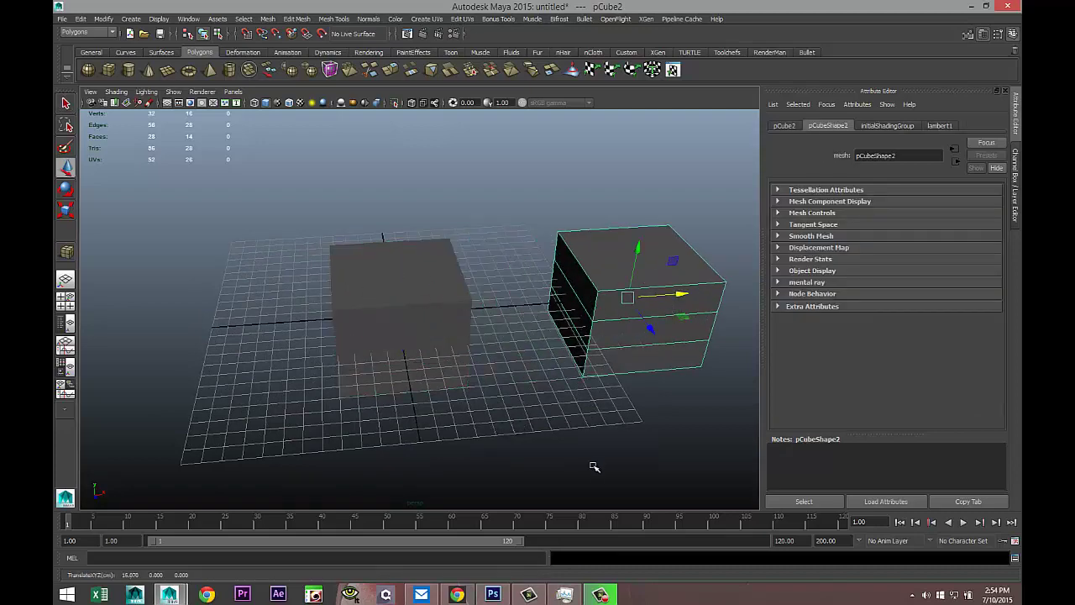
pyautogui.keyDown('alt'); pyautogui.moveTo(594, 467); pyautogui.dragTo(505, 445); pyautogui.keyUp('alt')
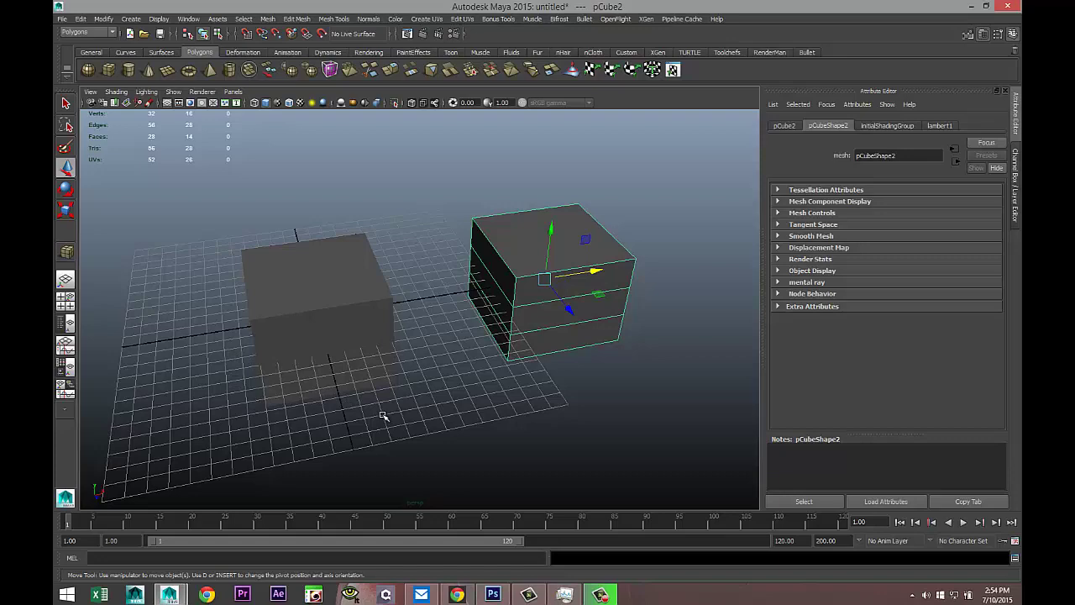
# - Frame both cubes and switch pCube2 to face selection from the marking menu
pyautogui.keyDown('alt'); pyautogui.moveTo(443, 408); pyautogui.dragTo(360, 387); pyautogui.keyUp('alt')
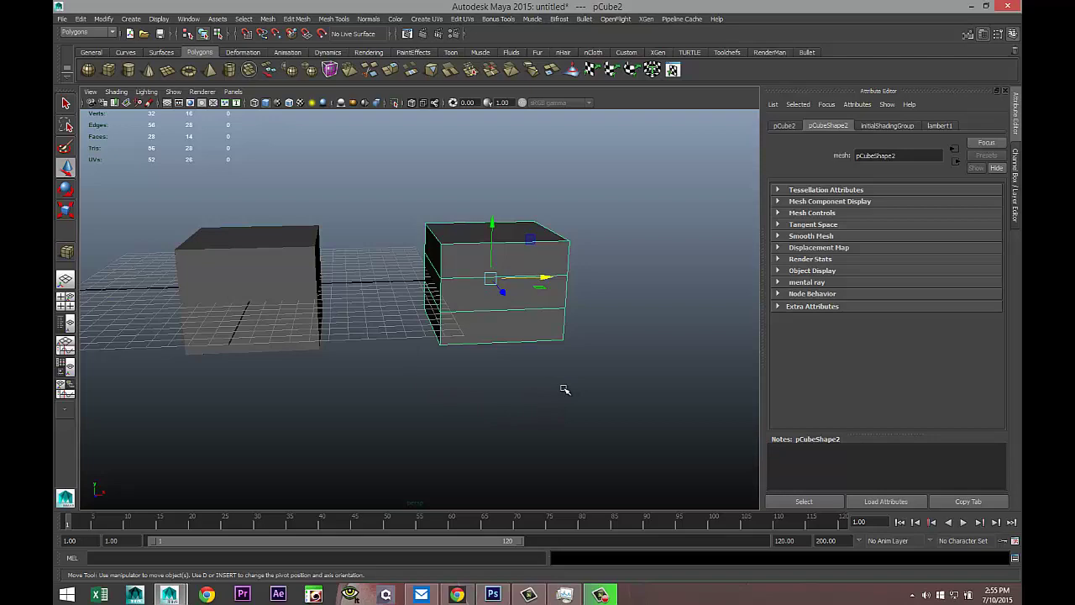
pyautogui.scroll(2, 563, 391)
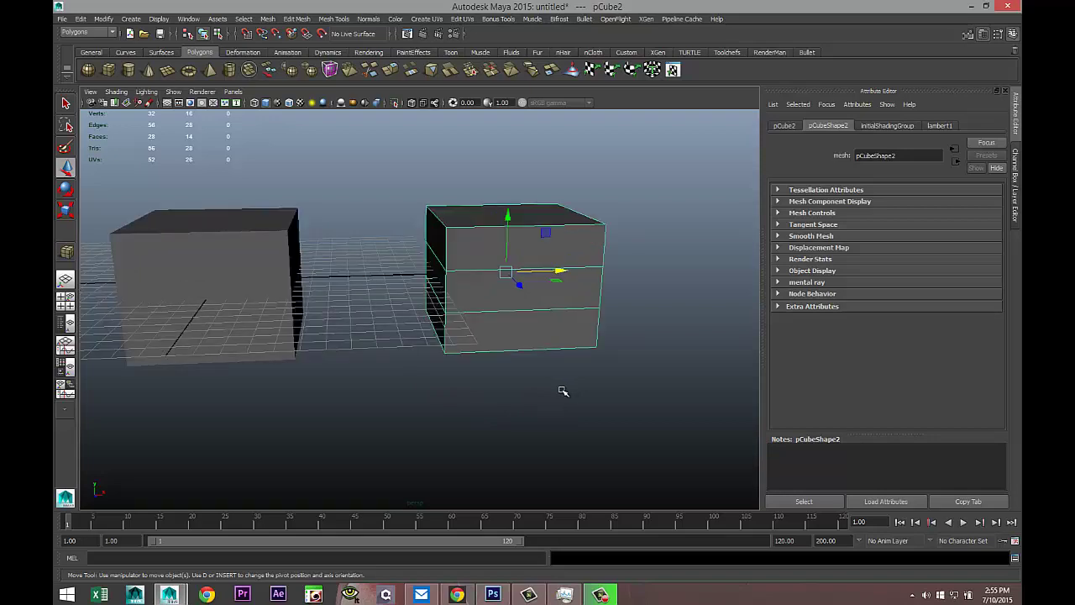
pyautogui.keyDown('alt'); pyautogui.moveTo(542, 412); pyautogui.dragTo(465, 398); pyautogui.keyUp('alt')
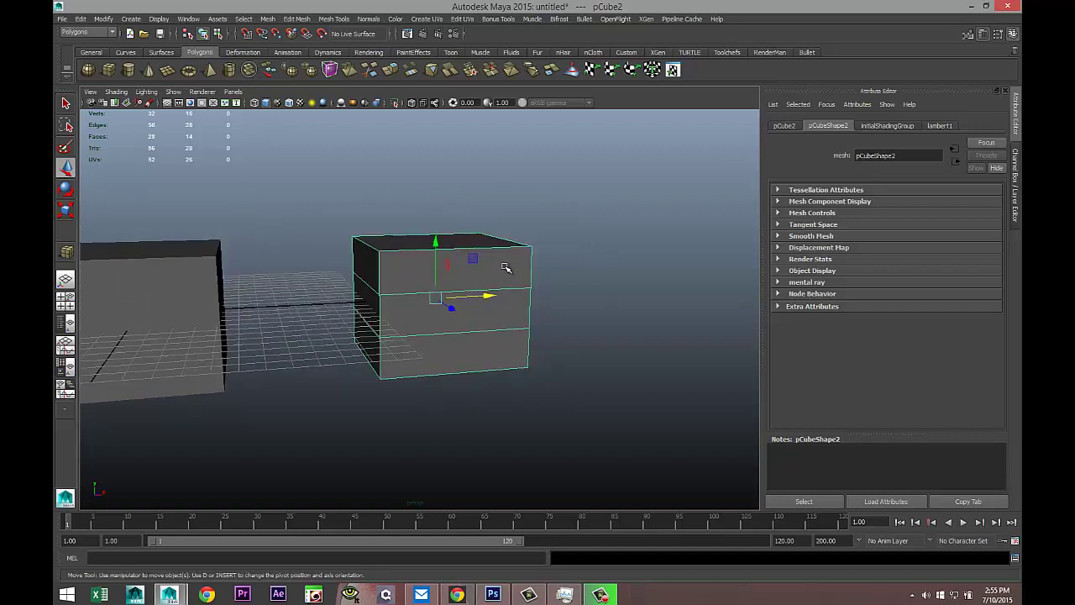
pyautogui.moveTo(505, 269); pyautogui.dragTo(511, 301, button='right')
# - Select the side and top faces of pCube2's top band
pyautogui.click(478, 271)
pyautogui.keyDown('shift'); pyautogui.click(361, 254); pyautogui.keyUp('shift')
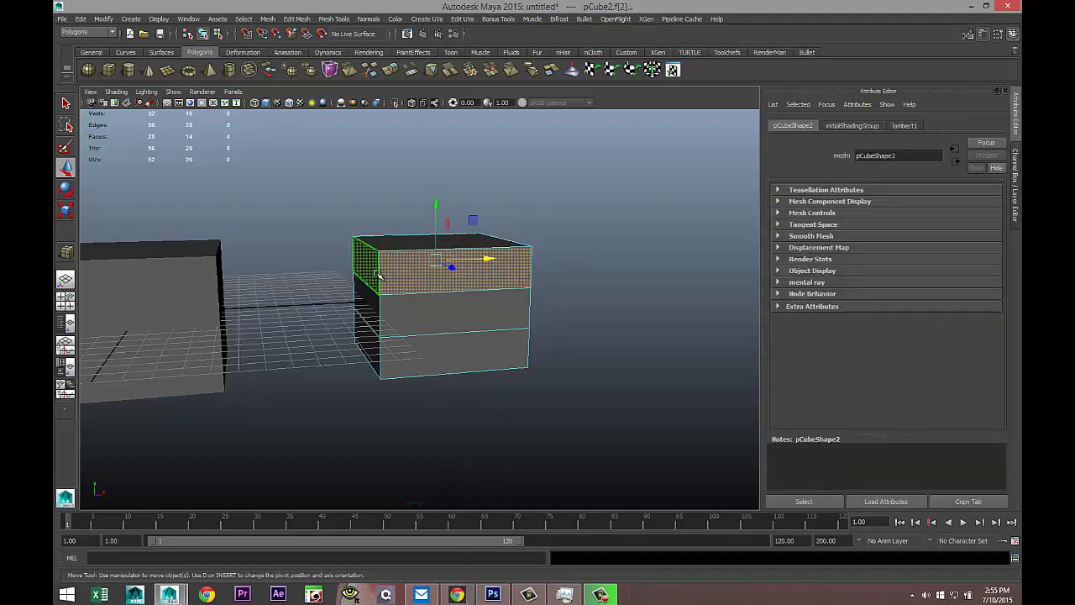
pyautogui.keyDown('alt'); pyautogui.moveTo(577, 343); pyautogui.dragTo(437, 353); pyautogui.keyUp('alt')
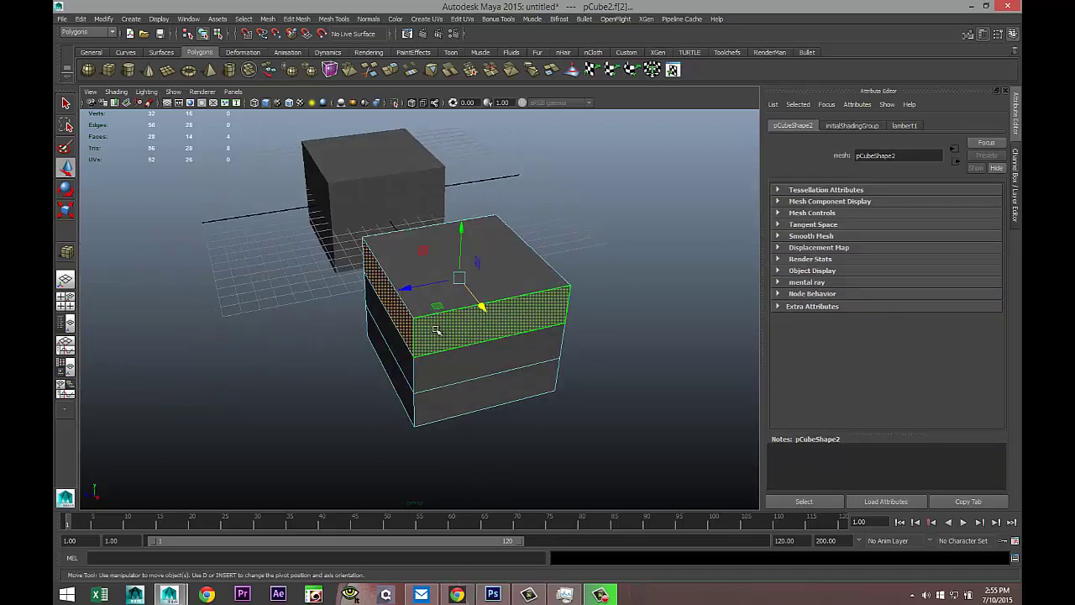
pyautogui.keyDown('shift'); pyautogui.click(412, 263); pyautogui.keyUp('shift')
pyautogui.keyDown('alt'); pyautogui.moveTo(305, 386); pyautogui.dragTo(422, 307); pyautogui.keyUp('alt')
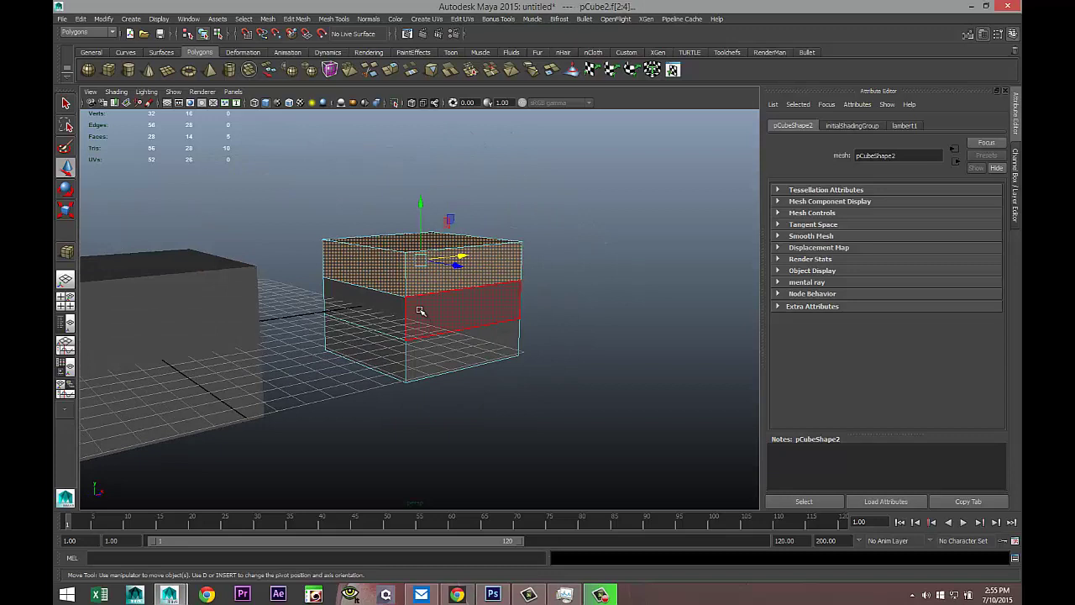
# - Assign a new Lambert material, lambert2, to the top band and make it yellow
pyautogui.keyDown('shift'); pyautogui.moveTo(407, 277); pyautogui.dragTo(405, 491, button='right'); pyautogui.keyUp('shift')
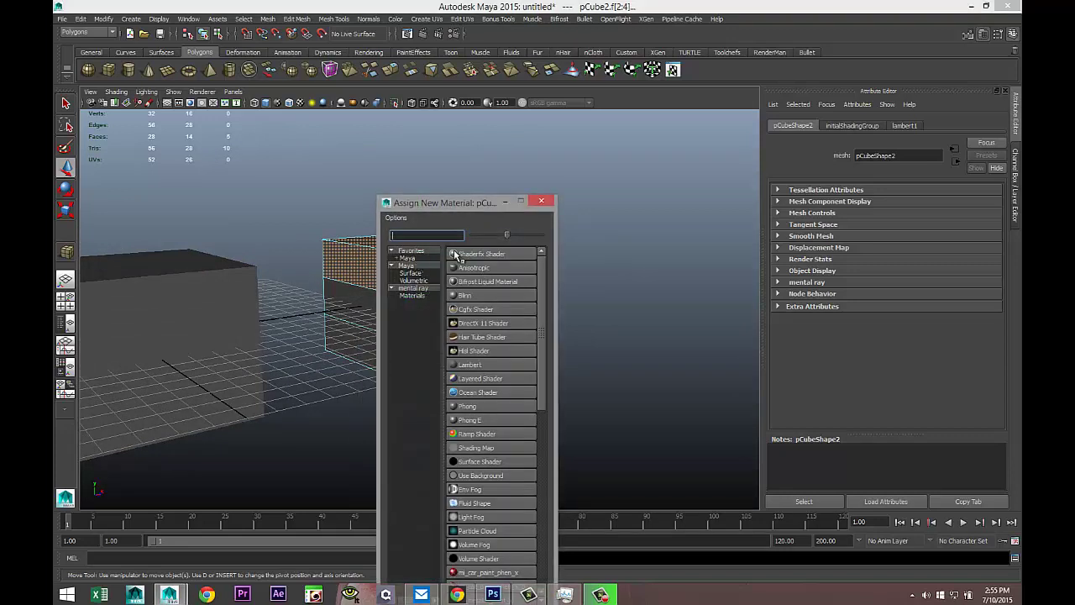
pyautogui.write('lam')
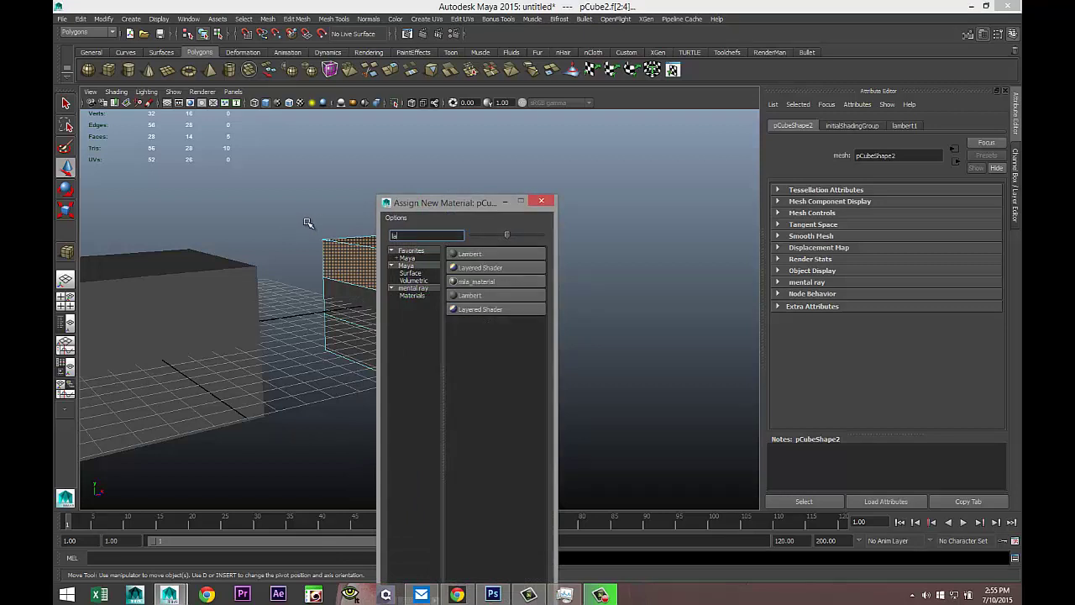
pyautogui.click(479, 255)
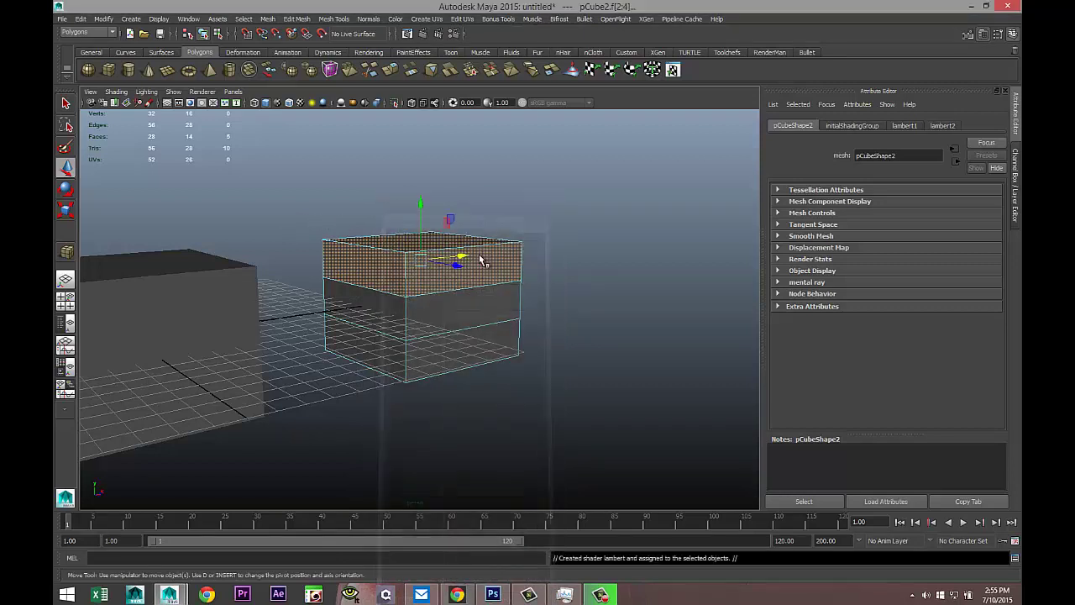
pyautogui.click(877, 258)
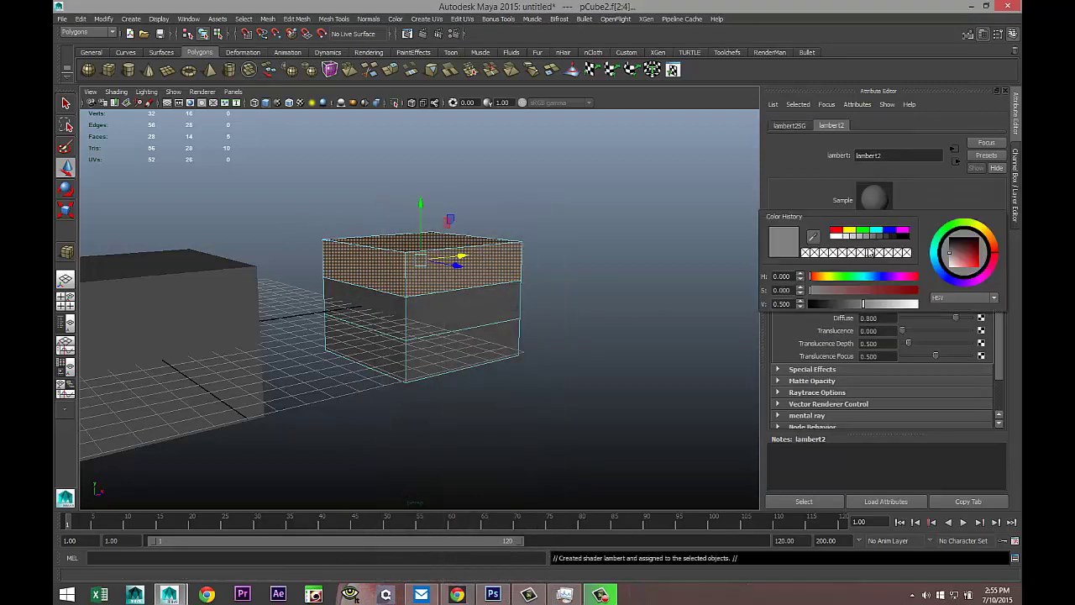
pyautogui.click(851, 236)
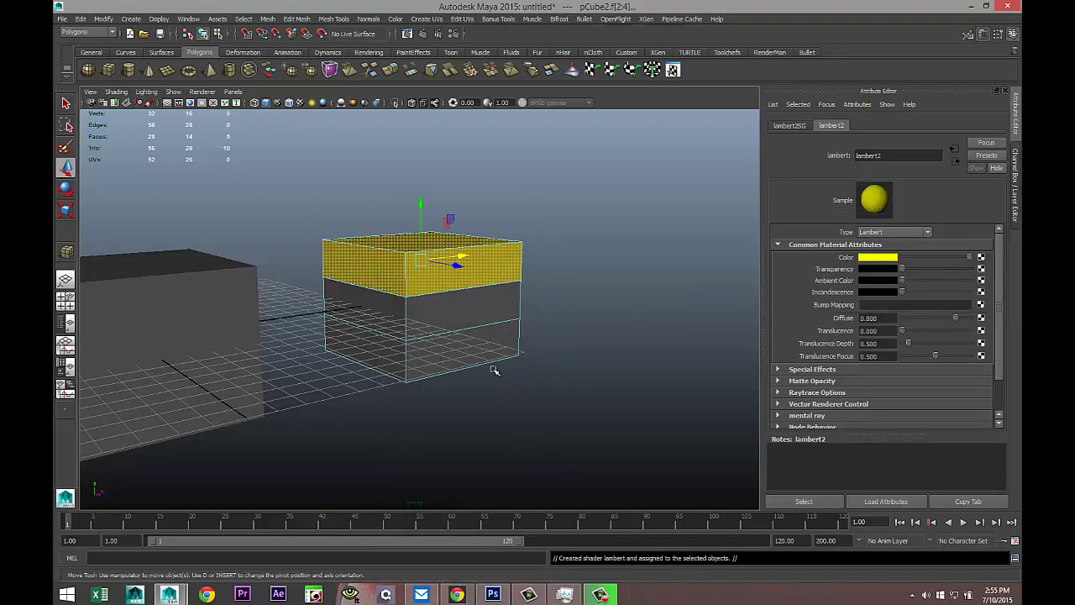
pyautogui.click(442, 323)
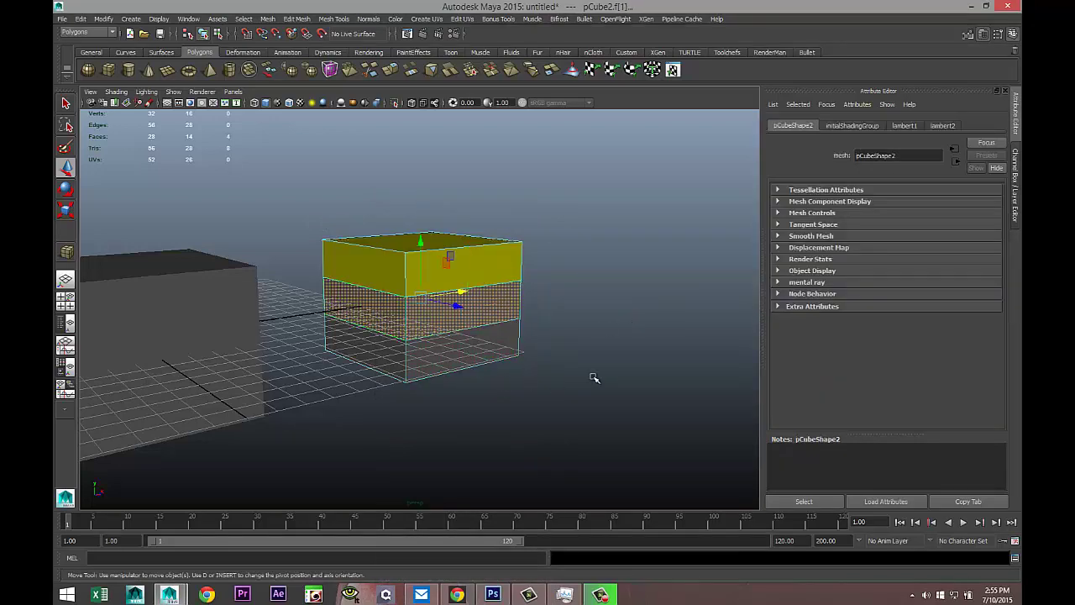
# - Give the middle band a new red Lambert material, lambert3
pyautogui.moveTo(596, 377)
pyautogui.keyDown('alt'); pyautogui.mouseDown()
pyautogui.moveTo(655, 377)
pyautogui.moveTo(588, 376)
pyautogui.mouseUp(); pyautogui.keyUp('alt')
pyautogui.moveTo(413, 324); pyautogui.dragTo(416, 548, button='right')
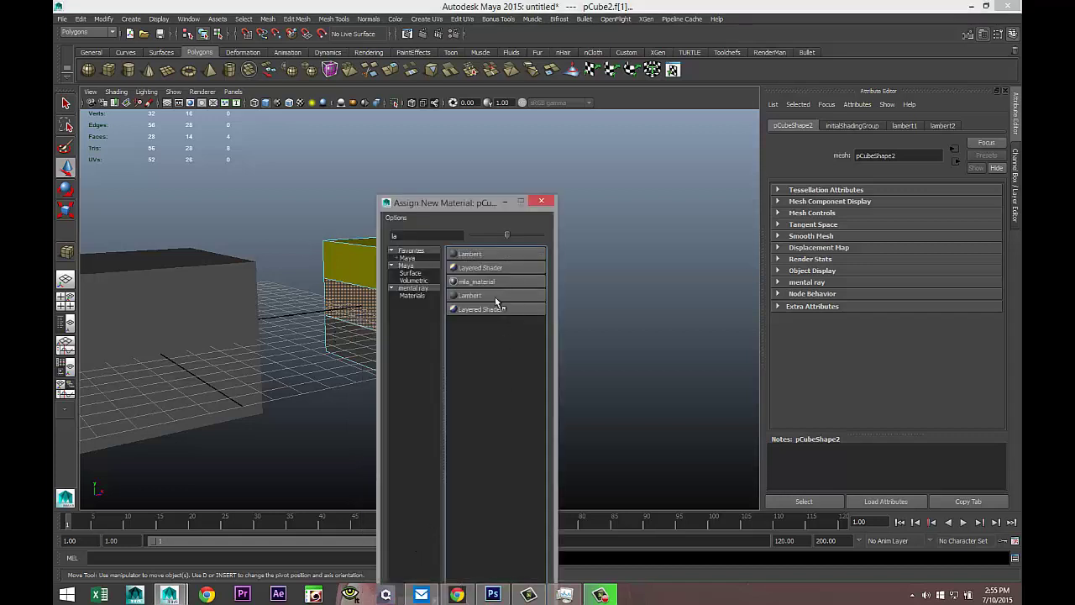
pyautogui.click(484, 304)
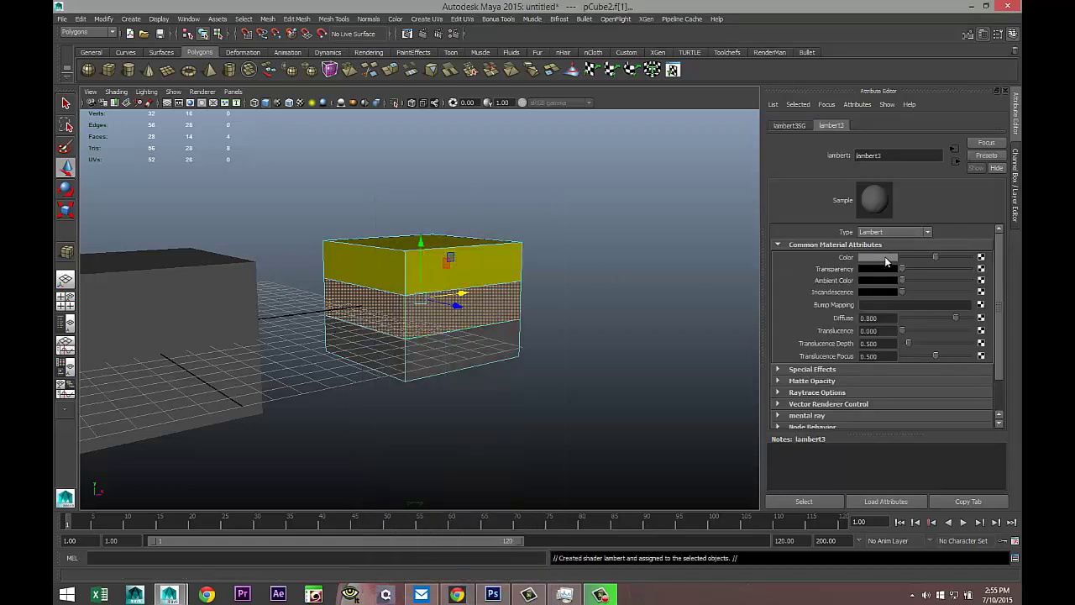
pyautogui.click(884, 257)
pyautogui.click(839, 229)
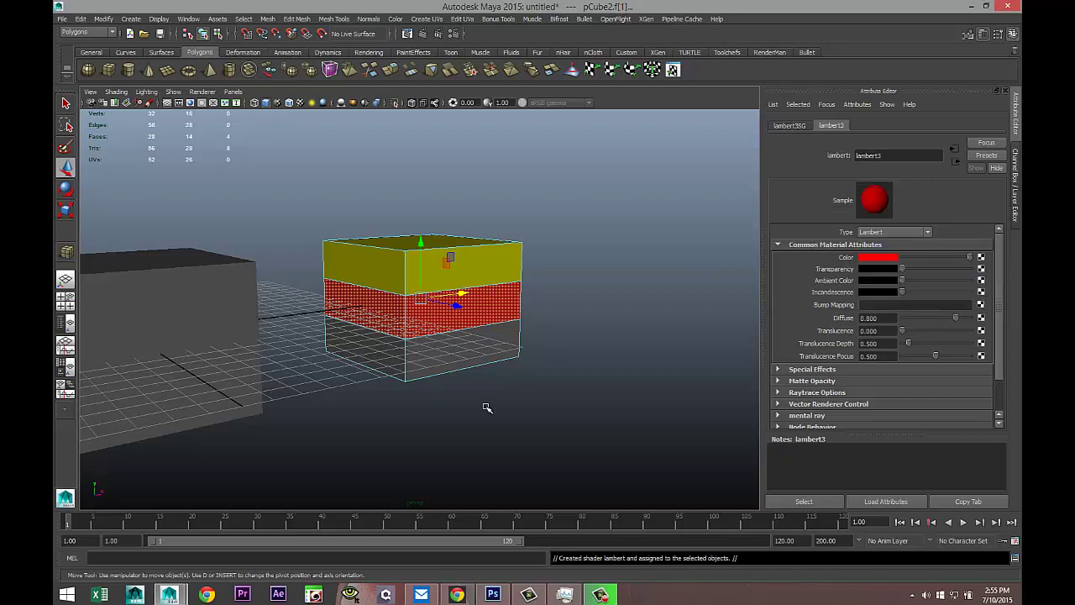
# - Give the bottom band faces a new blue Lambert material, lambert4, and return to object mode
pyautogui.moveTo(487, 408)
pyautogui.keyDown('alt'); pyautogui.mouseDown()
pyautogui.moveTo(490, 393)
pyautogui.moveTo(479, 394)
pyautogui.mouseUp(); pyautogui.keyUp('alt')
pyautogui.click(455, 345)
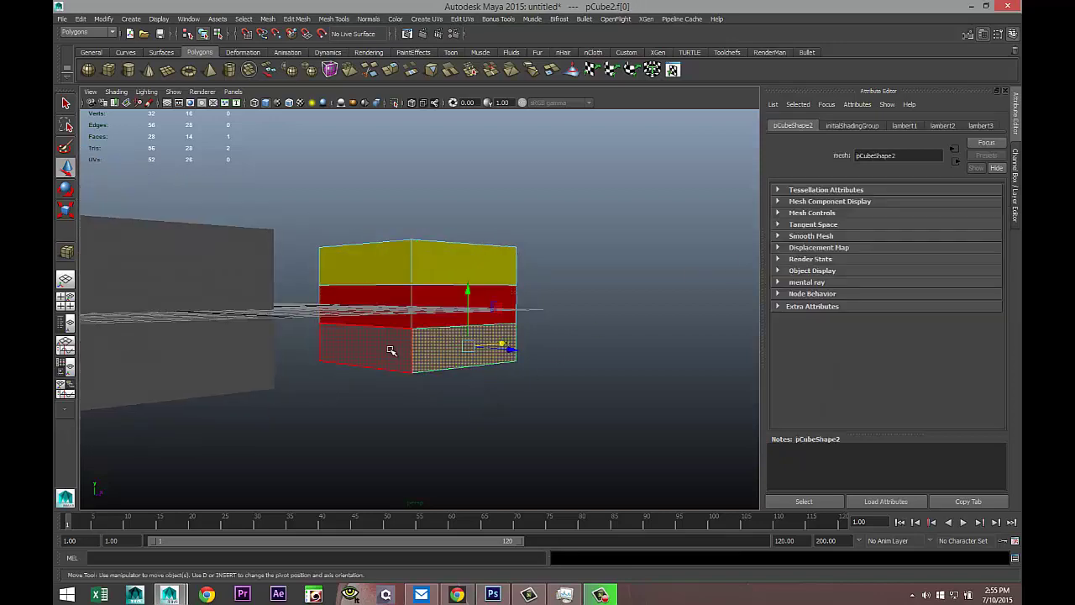
pyautogui.keyDown('shift'); pyautogui.click(391, 348); pyautogui.keyUp('shift')
pyautogui.keyDown('alt'); pyautogui.moveTo(415, 408); pyautogui.dragTo(437, 401); pyautogui.keyUp('alt')
pyautogui.click(486, 353)
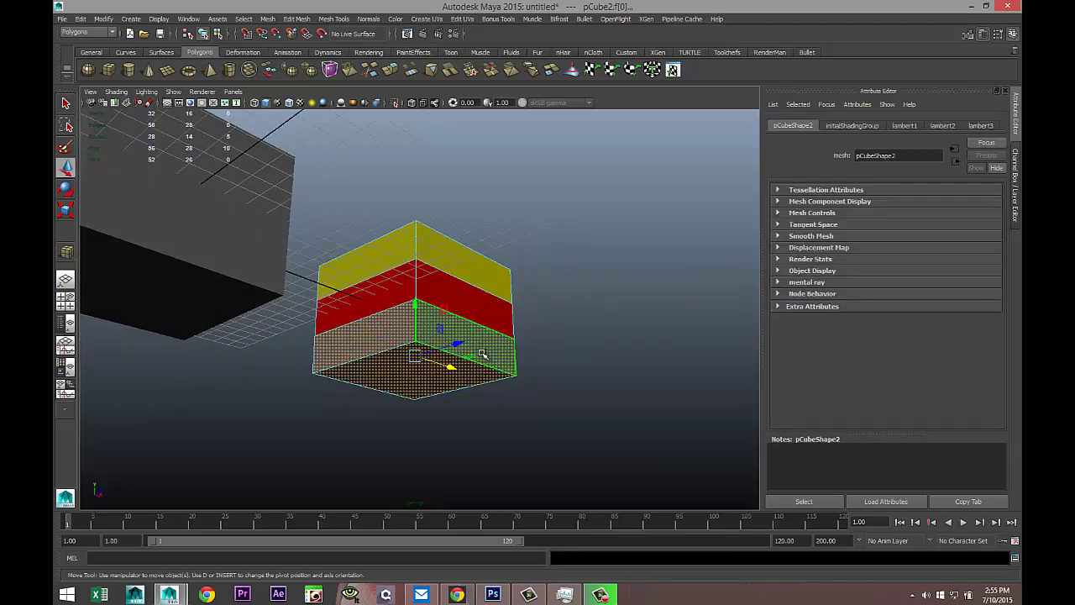
pyautogui.moveTo(493, 332); pyautogui.dragTo(490, 556, button='right')
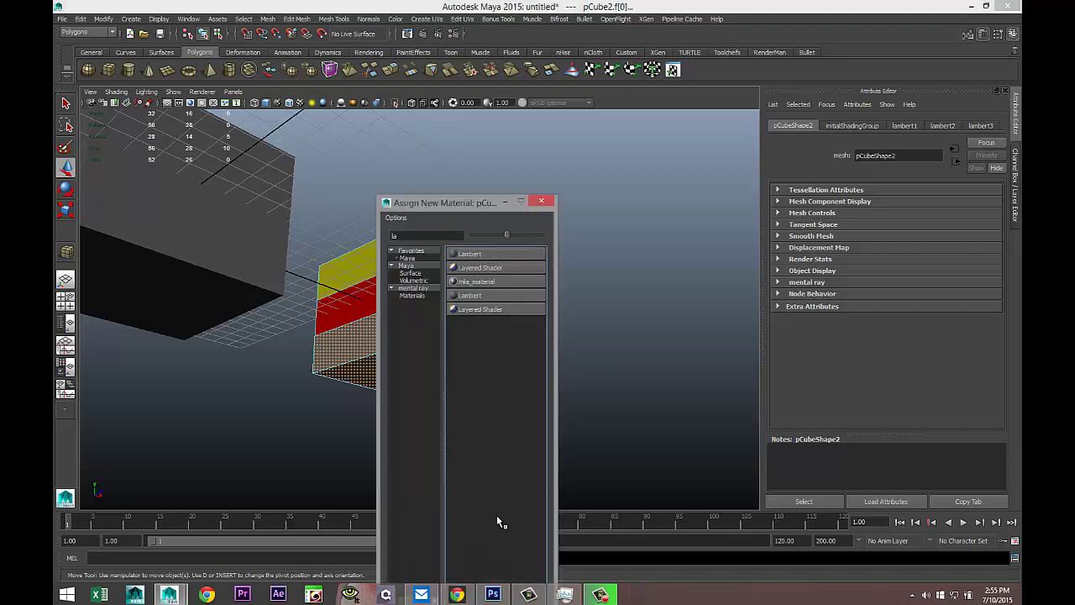
pyautogui.click(482, 254)
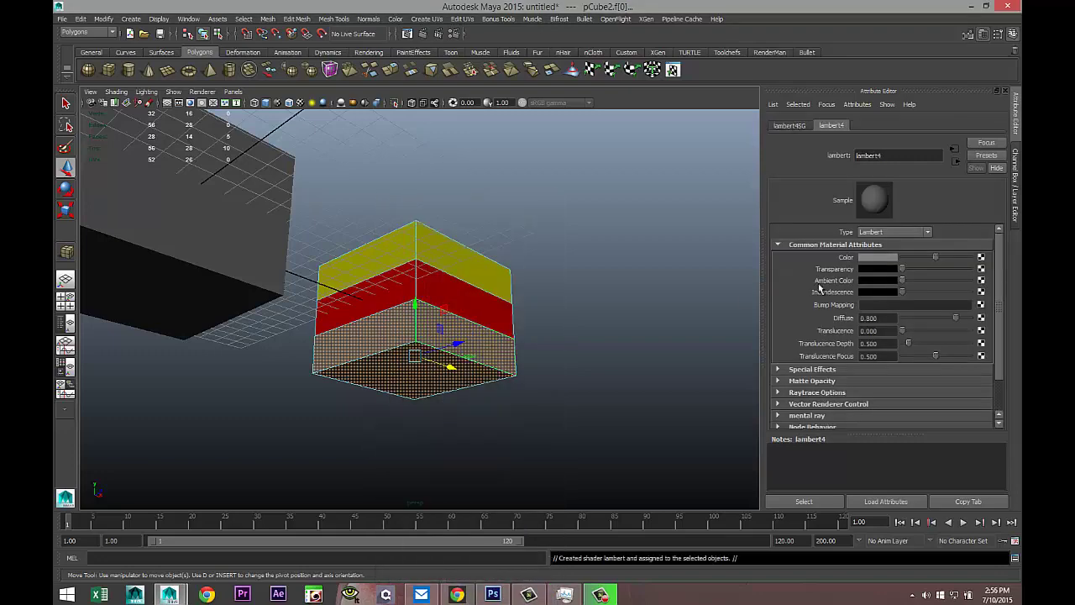
pyautogui.click(879, 258)
pyautogui.click(886, 226)
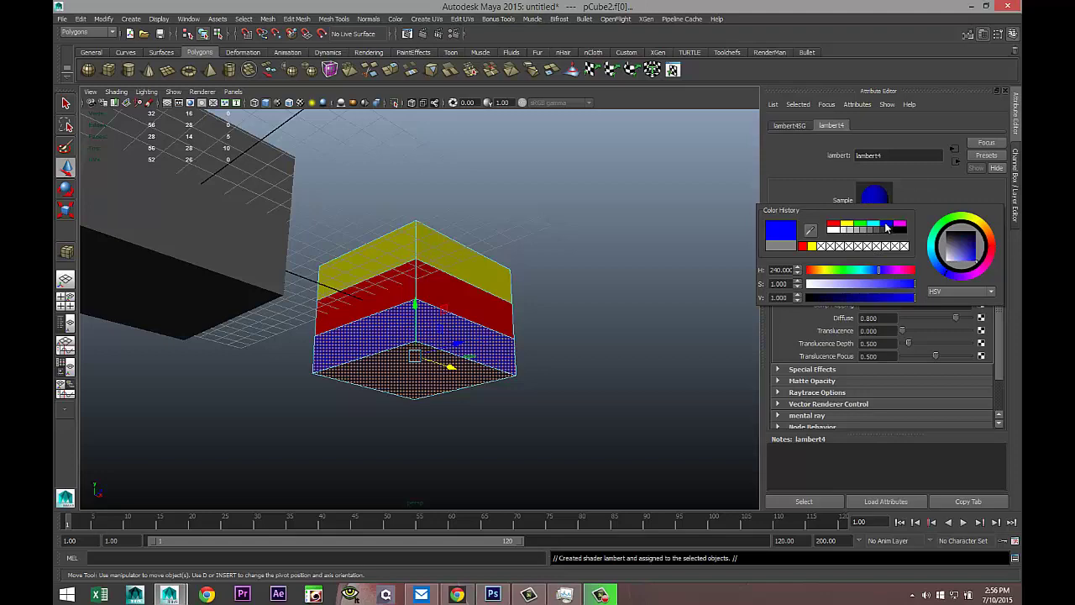
pyautogui.click(677, 257)
pyautogui.keyDown('alt'); pyautogui.moveTo(599, 286); pyautogui.dragTo(452, 262); pyautogui.keyUp('alt')
pyautogui.moveTo(452, 262); pyautogui.dragTo(487, 249, button='right')
# - Select pCube2 and inspect lambert1, lambert3, then the yellow lambert2 in the Attribute Editor
pyautogui.click(485, 251)
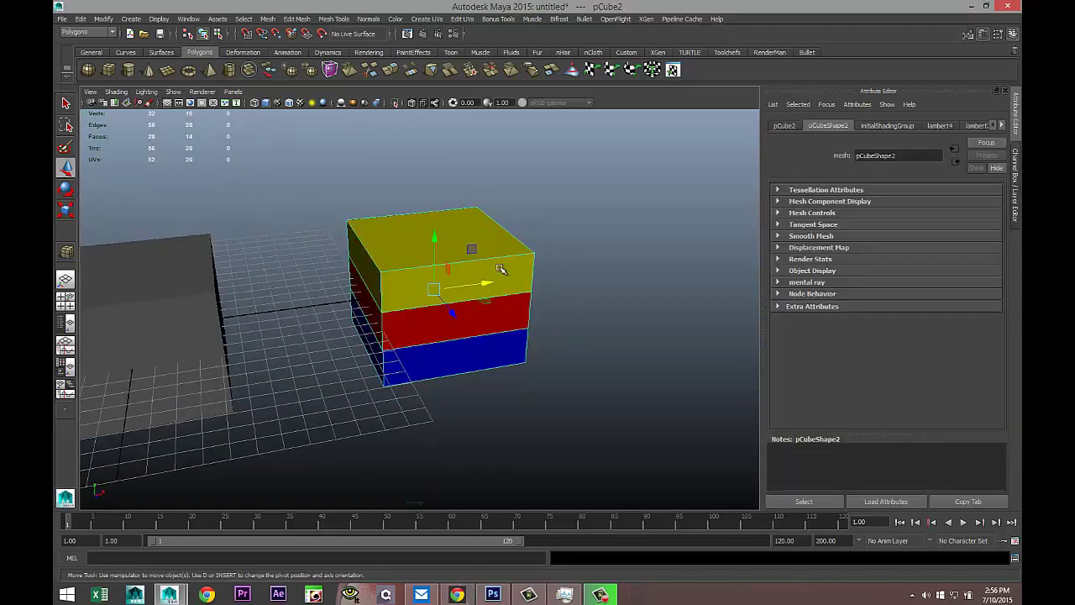
pyautogui.click(1002, 125)
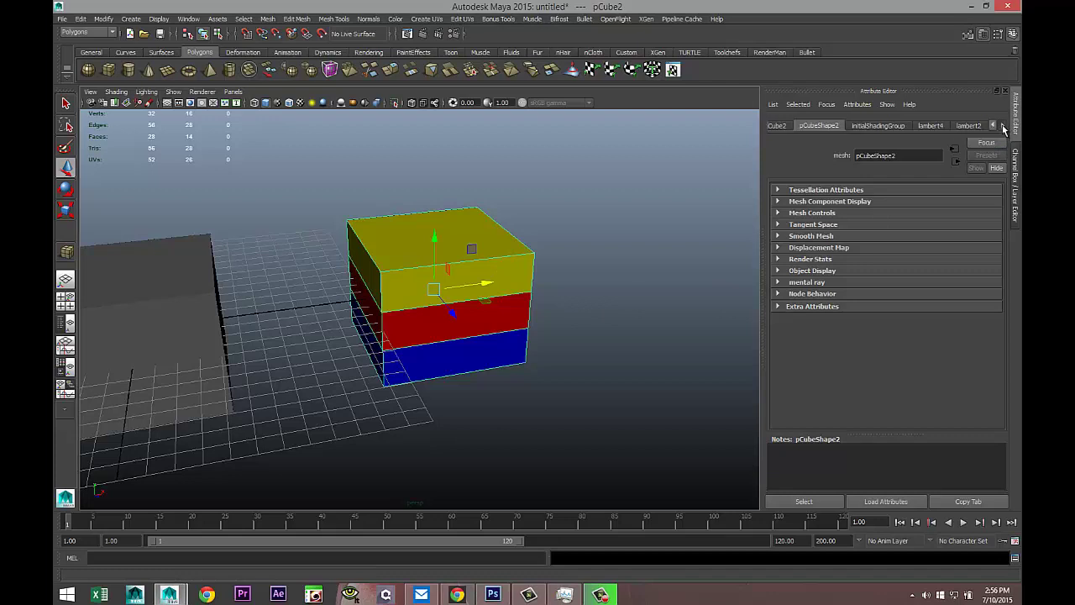
pyautogui.click(1002, 125)
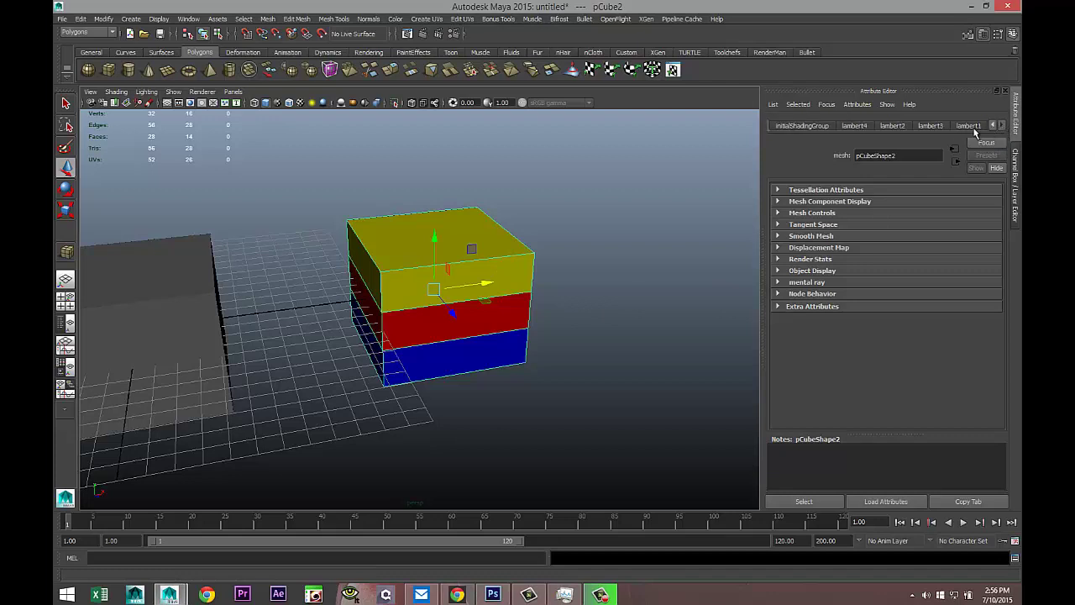
pyautogui.click(973, 126)
pyautogui.click(934, 125)
pyautogui.click(972, 126)
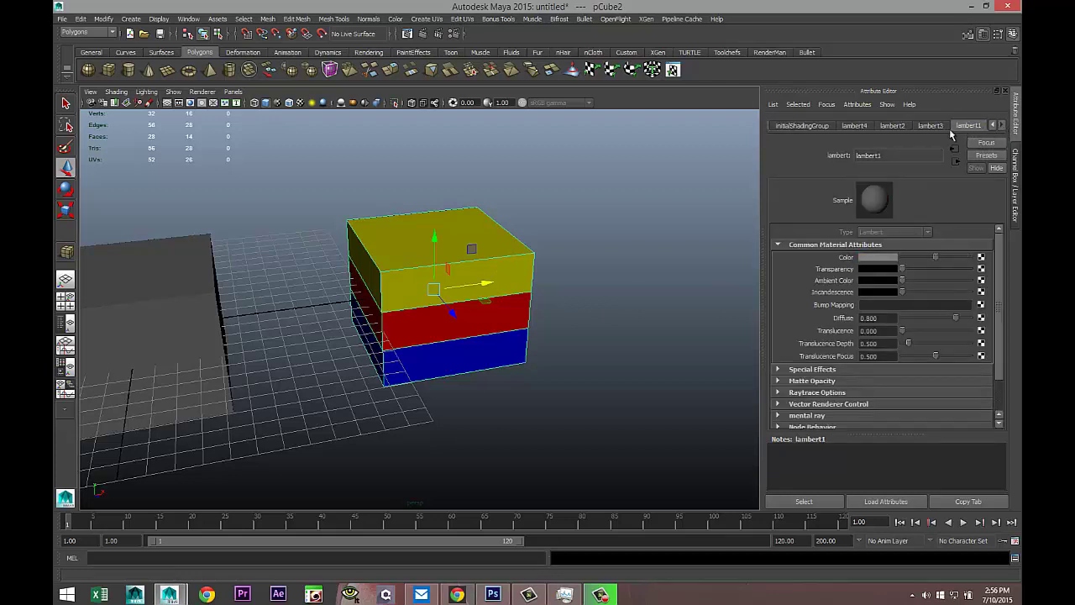
pyautogui.click(931, 126)
pyautogui.click(894, 126)
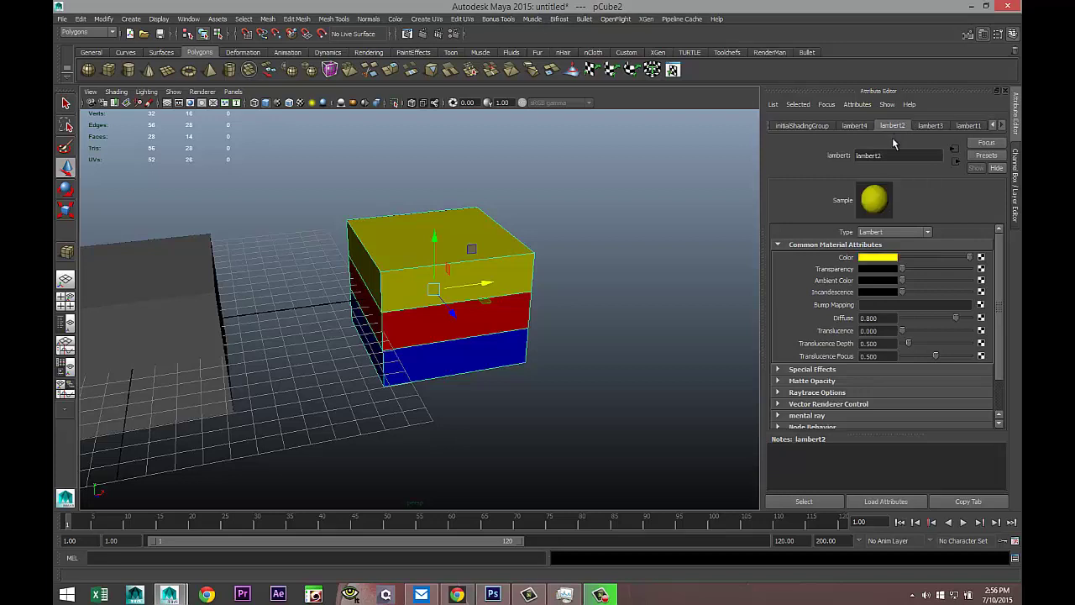
# - Switch to object mode and set pCube2's Translate X to 0, overlapping the grey cube
pyautogui.click(854, 126)
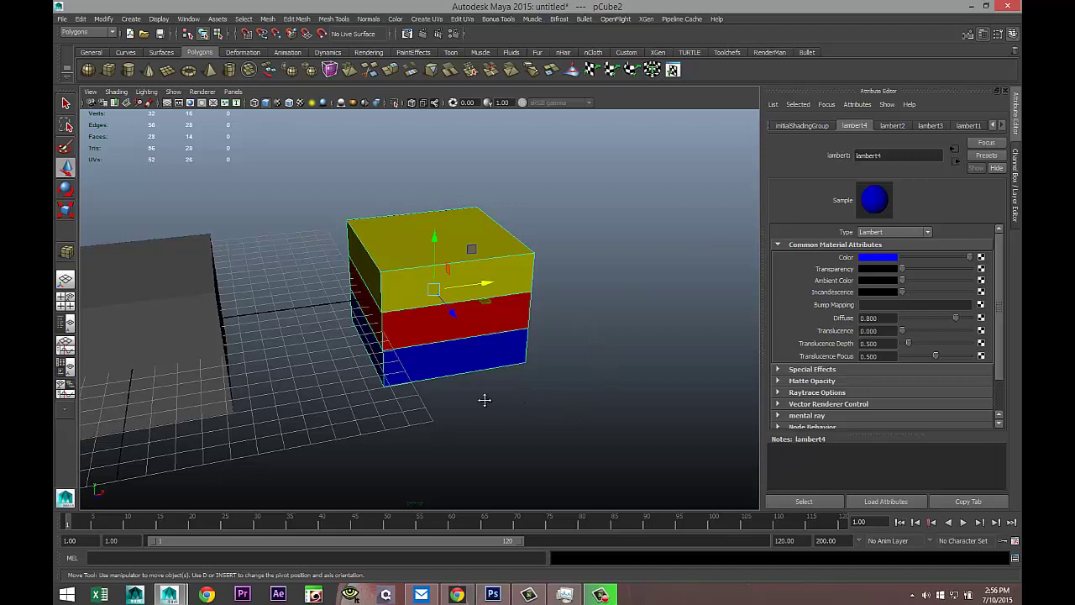
pyautogui.moveTo(563, 410)
pyautogui.keyDown('alt'); pyautogui.mouseDown()
pyautogui.moveTo(576, 372)
pyautogui.moveTo(561, 394)
pyautogui.mouseUp(); pyautogui.keyUp('alt')
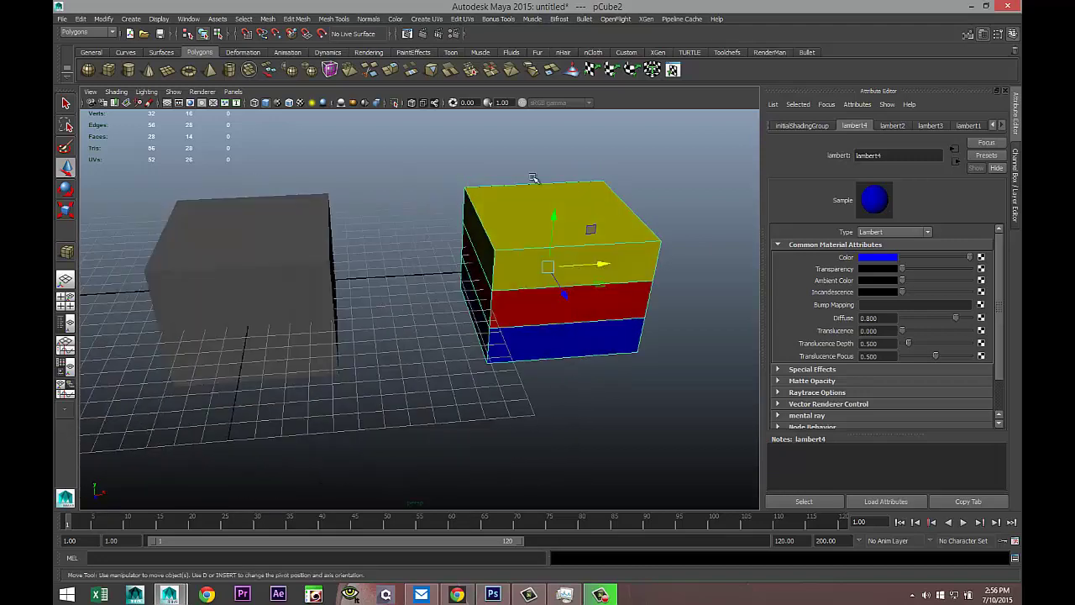
pyautogui.keyDown('alt'); pyautogui.moveTo(306, 339); pyautogui.dragTo(424, 334); pyautogui.keyUp('alt')
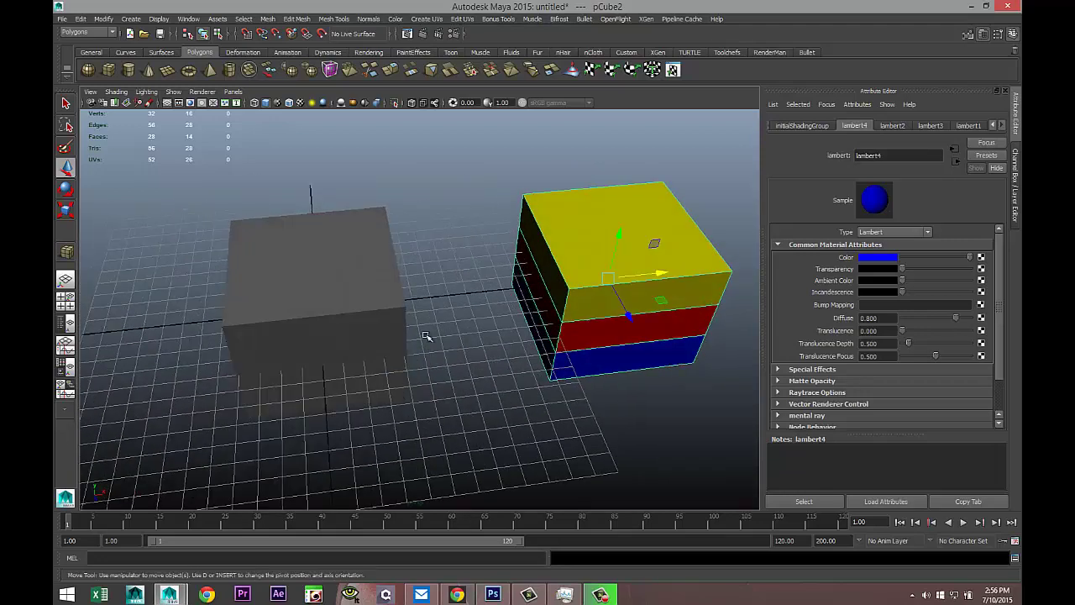
pyautogui.moveTo(546, 215); pyautogui.dragTo(576, 198, button='right')
pyautogui.click(783, 127)
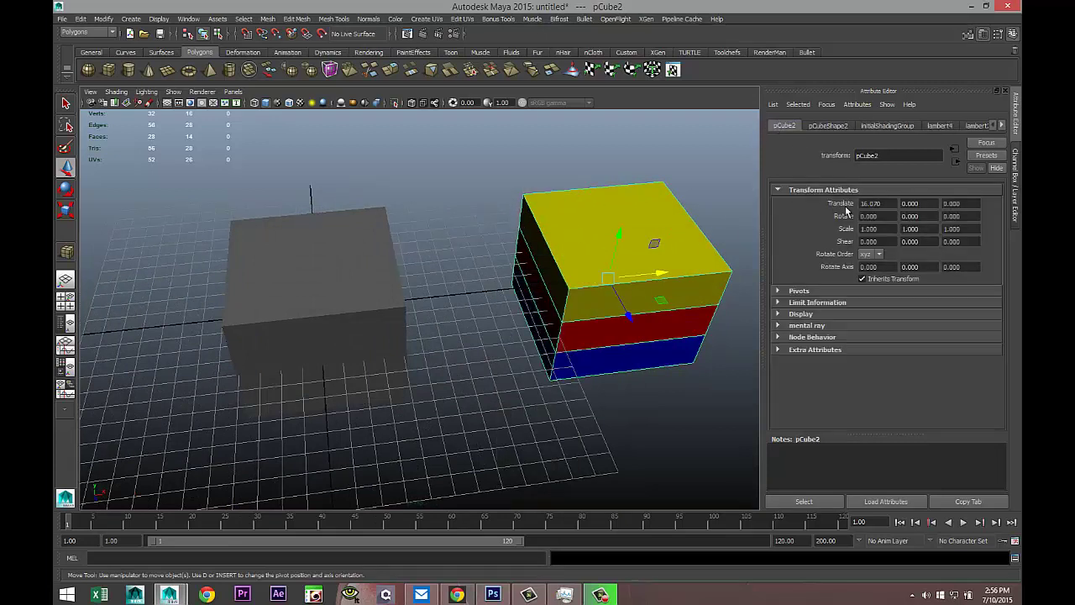
pyautogui.click(898, 203)
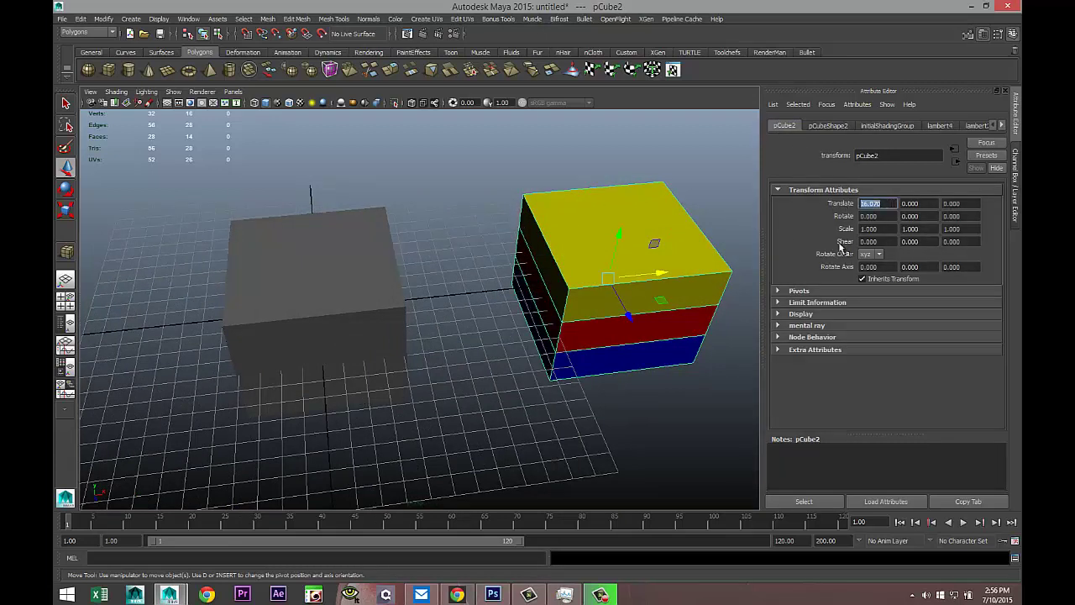
pyautogui.write('0')
pyautogui.press('Return')
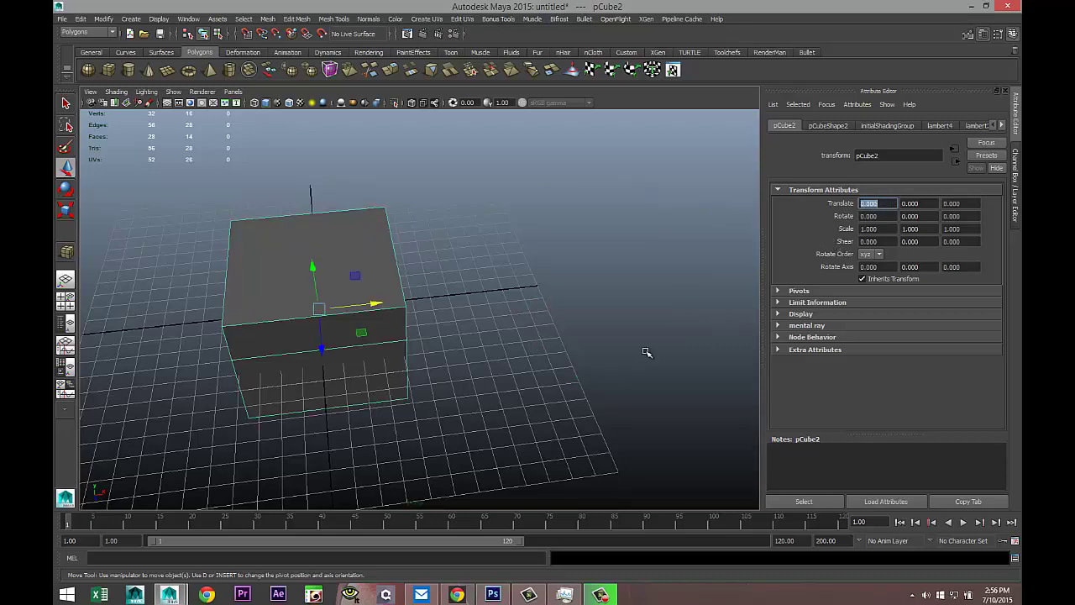
pyautogui.keyDown('alt'); pyautogui.moveTo(509, 353); pyautogui.dragTo(547, 389); pyautogui.keyUp('alt')
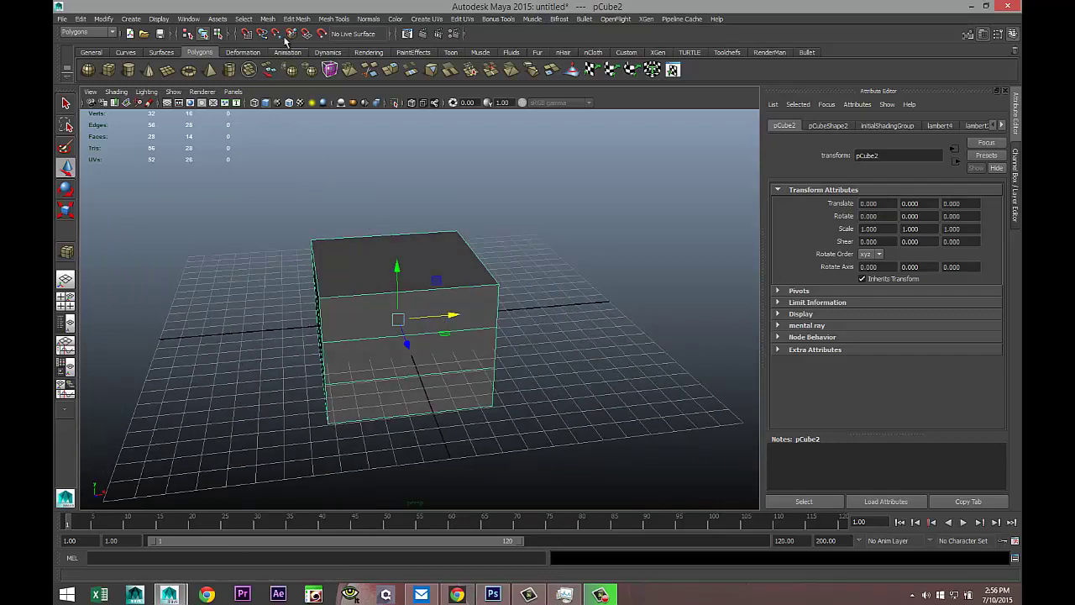
# - Open the Outliner and move pCube2 right along X, away from the grey cube
pyautogui.click(188, 18)
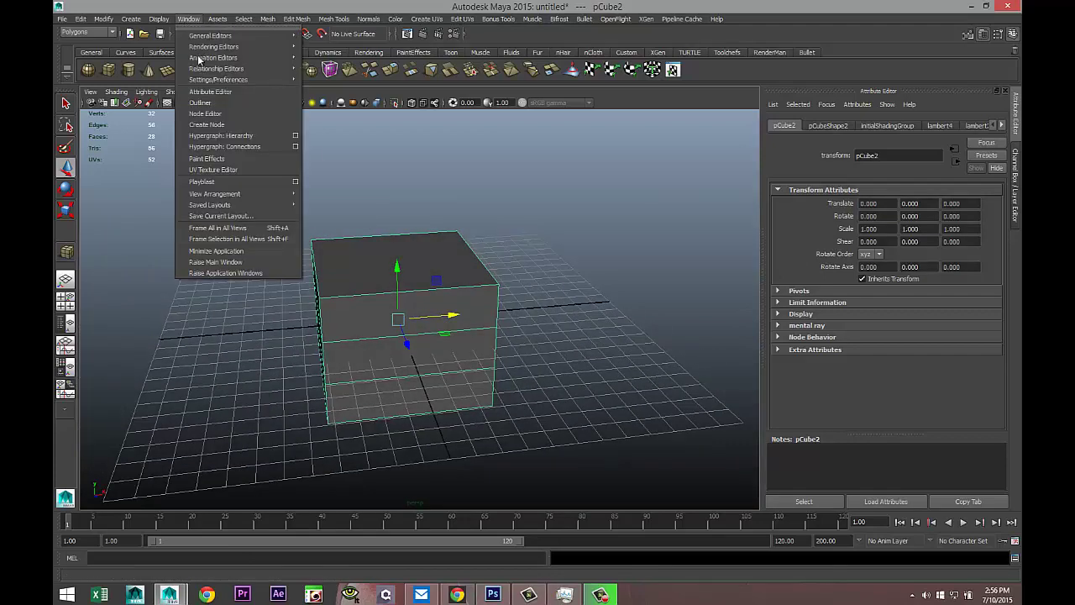
pyautogui.click(222, 105)
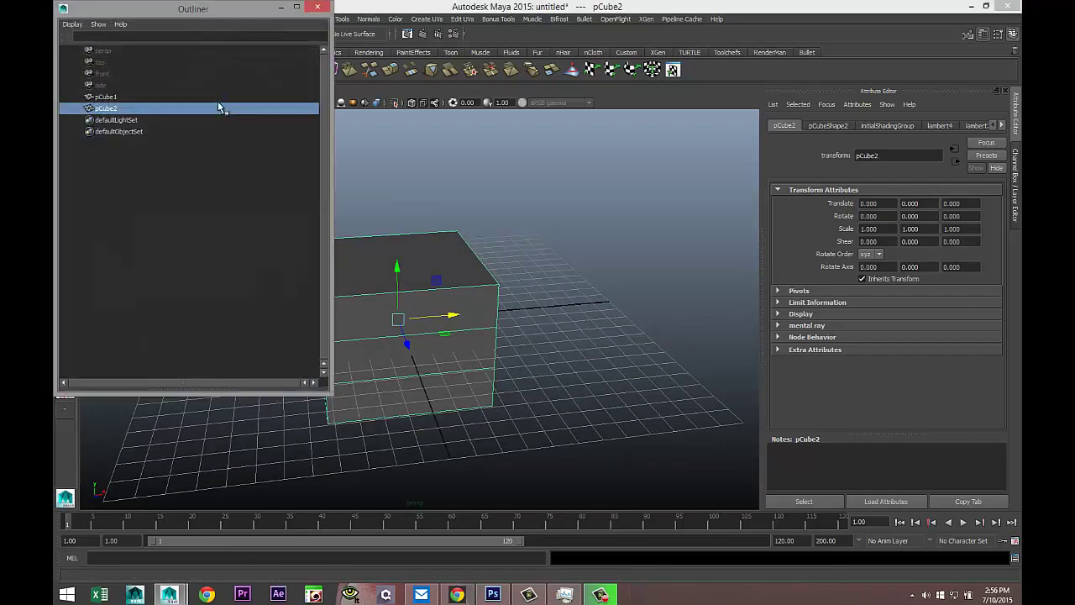
pyautogui.click(104, 99)
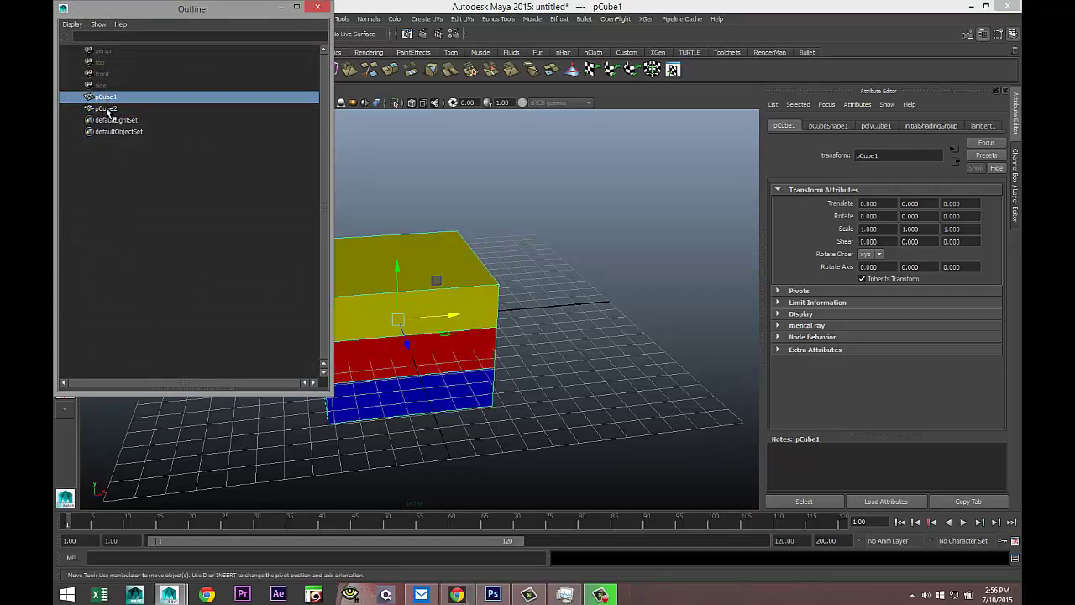
pyautogui.click(107, 109)
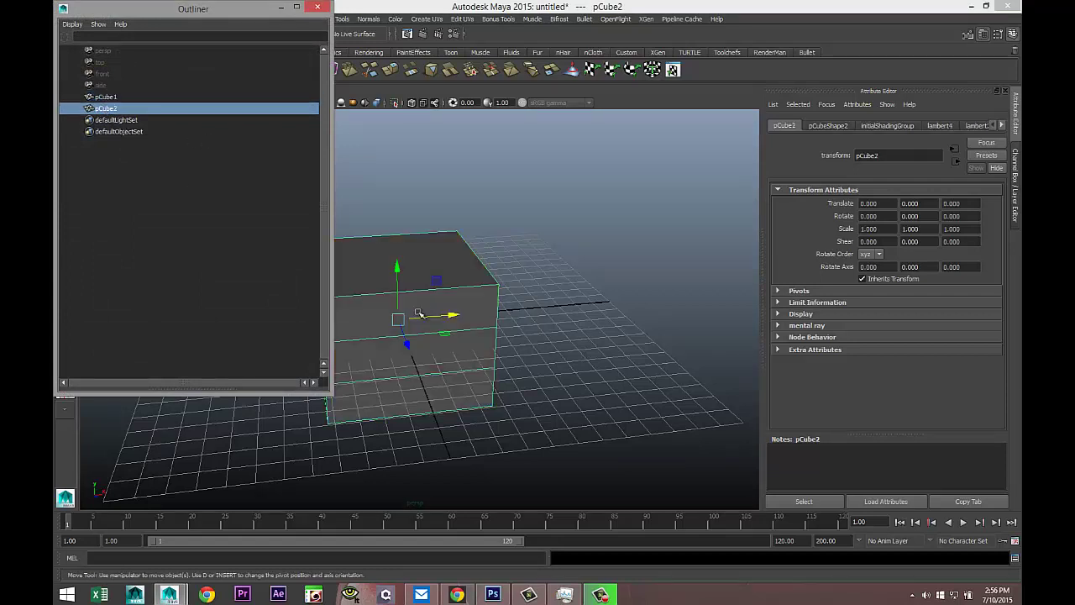
pyautogui.moveTo(449, 316); pyautogui.dragTo(632, 306)
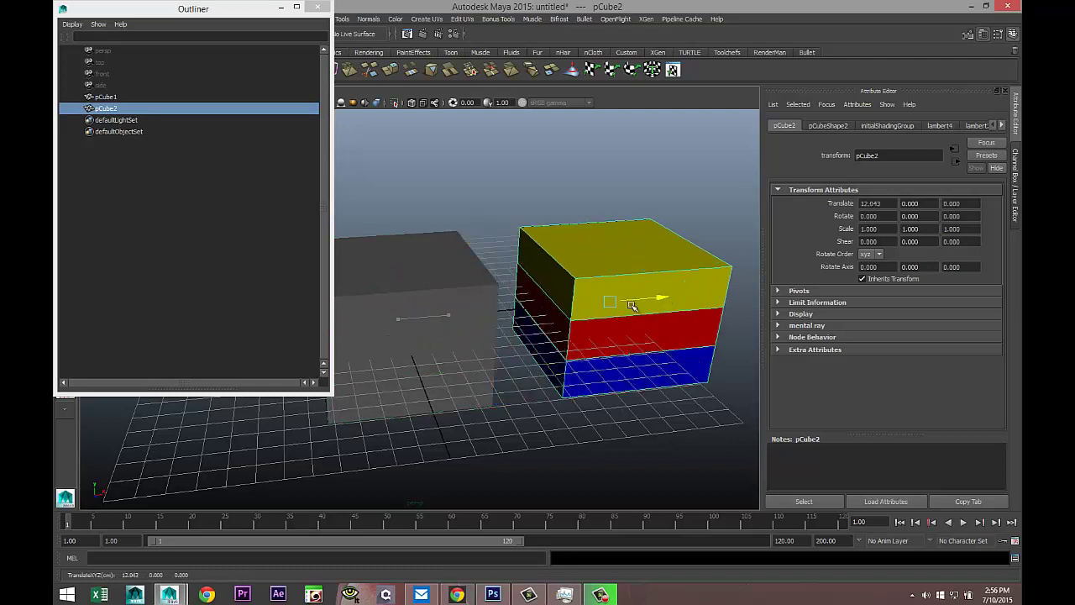
pyautogui.click(453, 301)
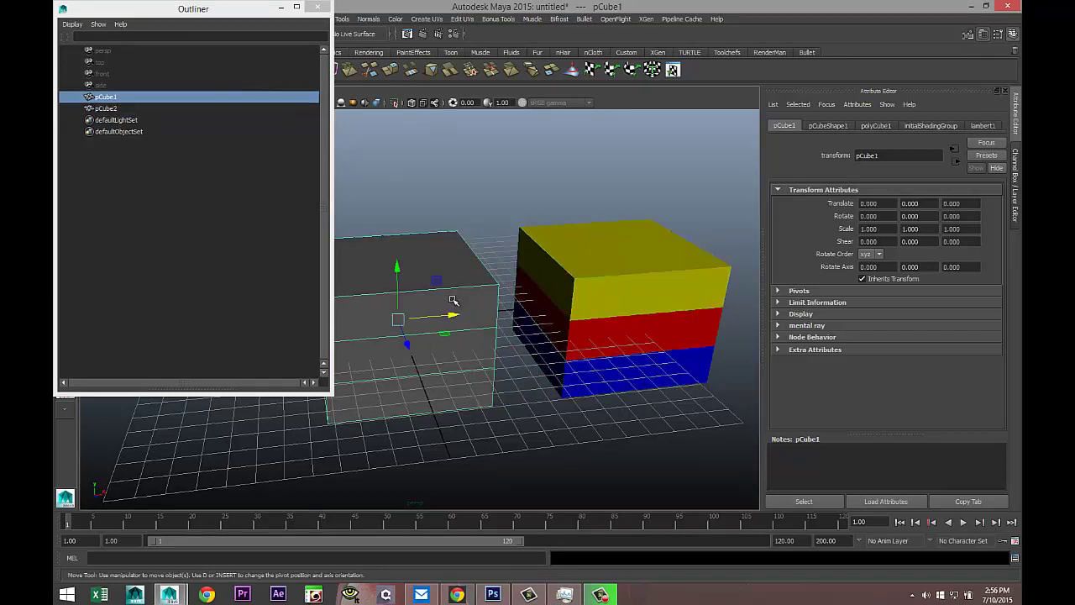
# - Rename pCube1 to Grey and pCube2 to Color in the Outliner
pyautogui.doubleClick(125, 100)
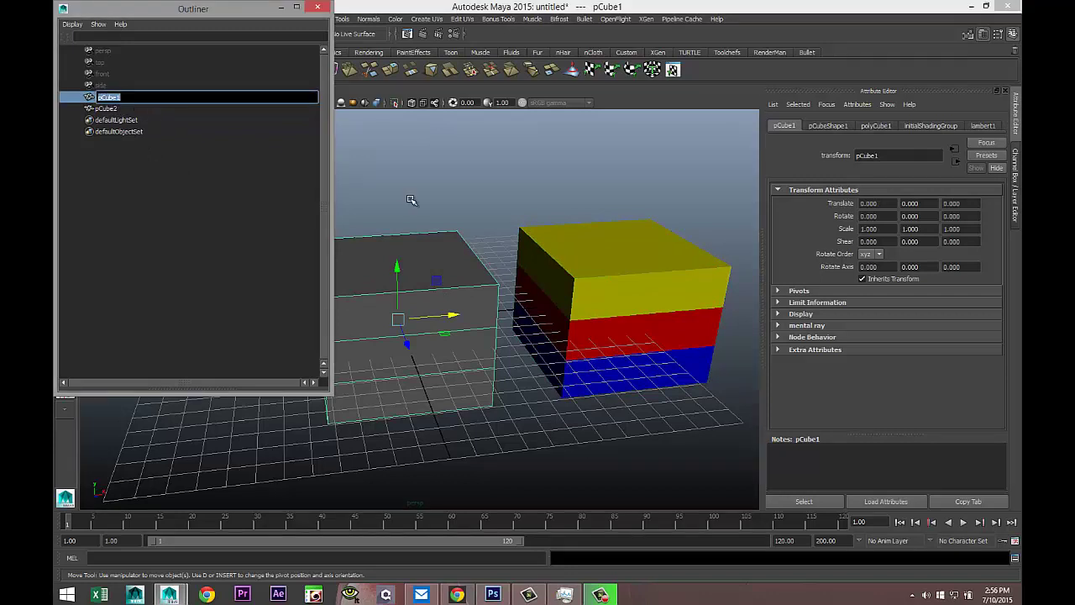
pyautogui.write('c')
pyautogui.press('Return')
pyautogui.click(233, 165)
pyautogui.click(126, 109)
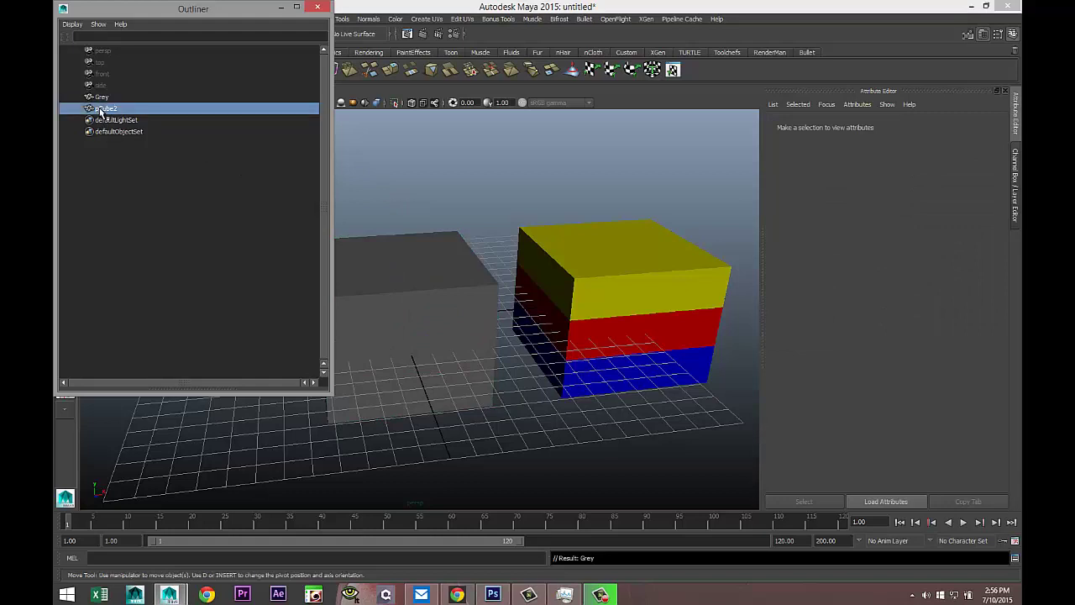
pyautogui.doubleClick(132, 109)
pyautogui.write('Color')
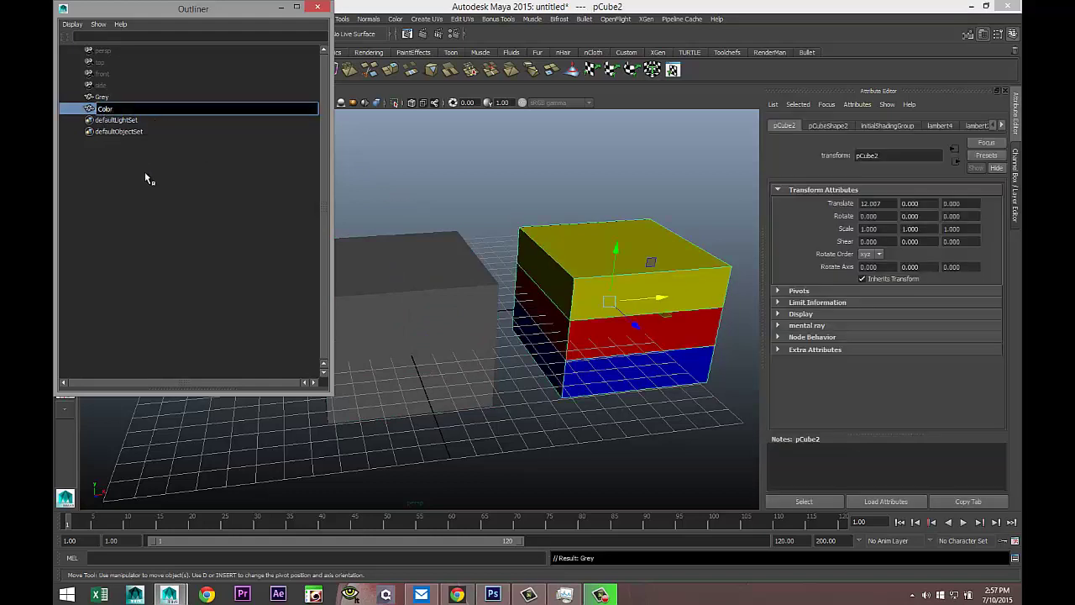
pyautogui.click(175, 205)
# - Set the Color cube's Translate X back to 0
pyautogui.click(655, 239)
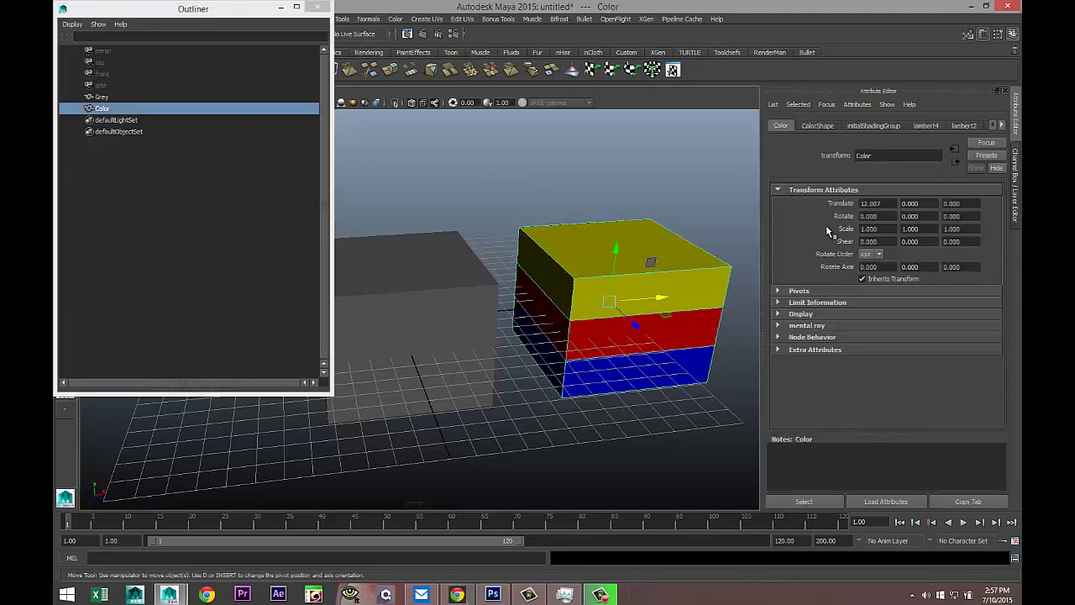
pyautogui.click(879, 203)
pyautogui.moveTo(879, 203); pyautogui.dragTo(801, 197)
pyautogui.write('0')
pyautogui.press('Return')
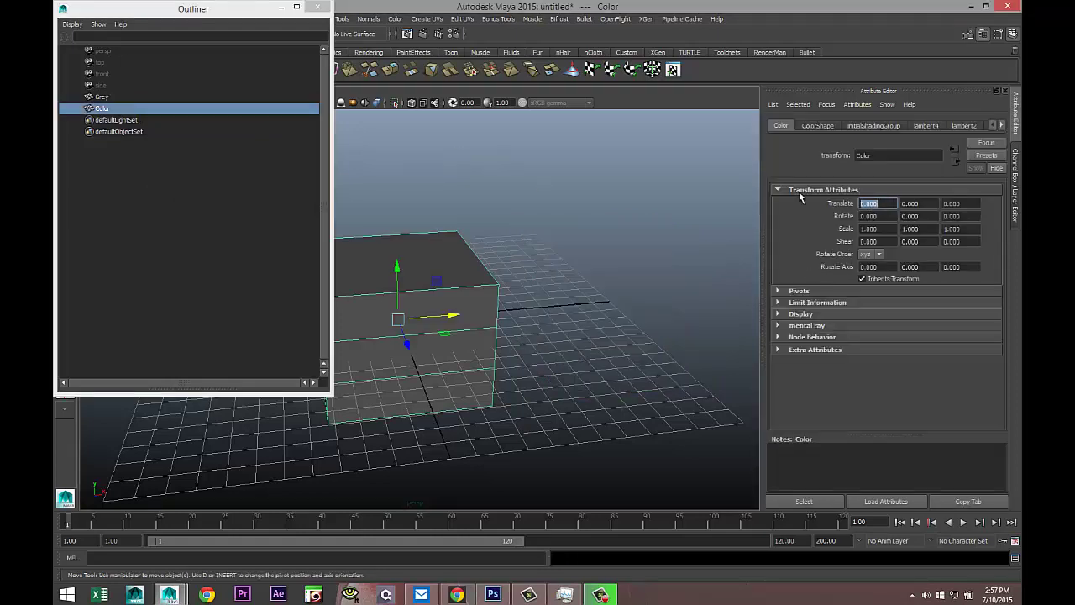
# - Delete Grey's construction history, freeze its transformations and center its pivot
pyautogui.click(102, 96)
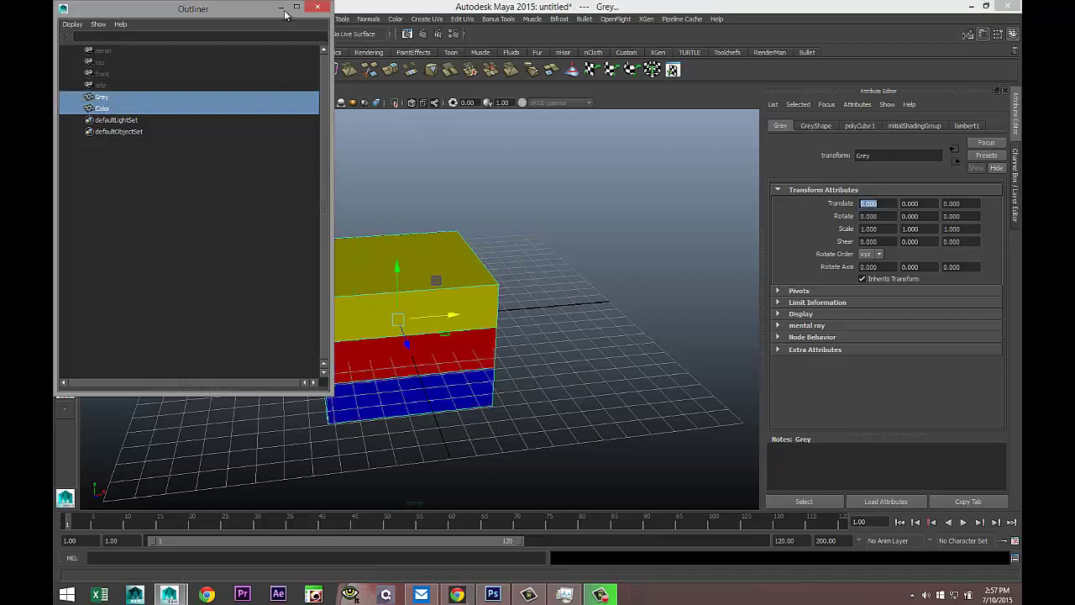
pyautogui.click(282, 6)
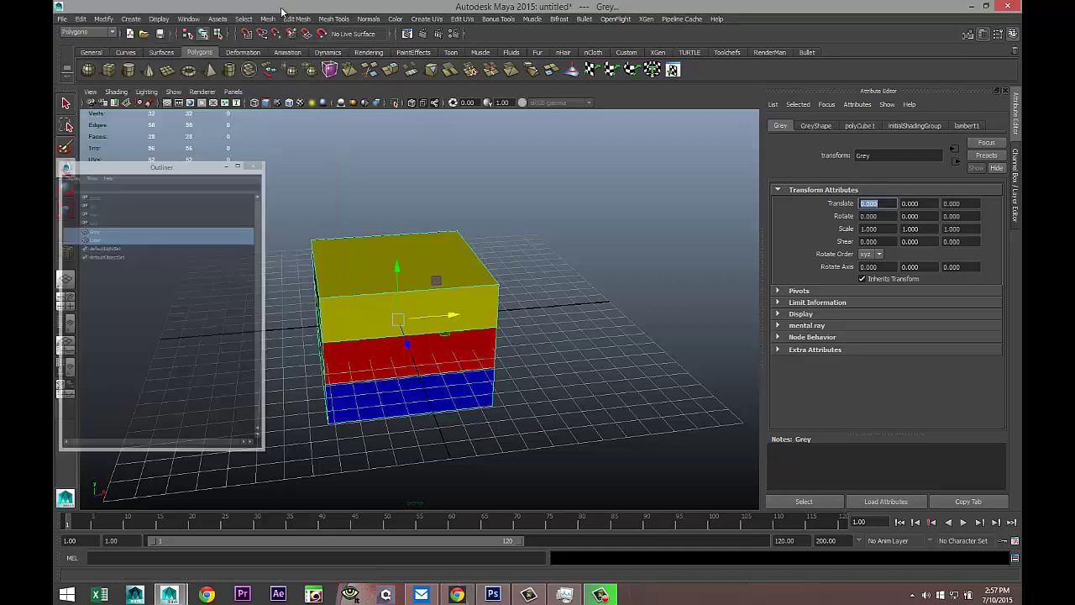
pyautogui.click(80, 18)
pyautogui.moveTo(139, 138)
pyautogui.click(256, 145)
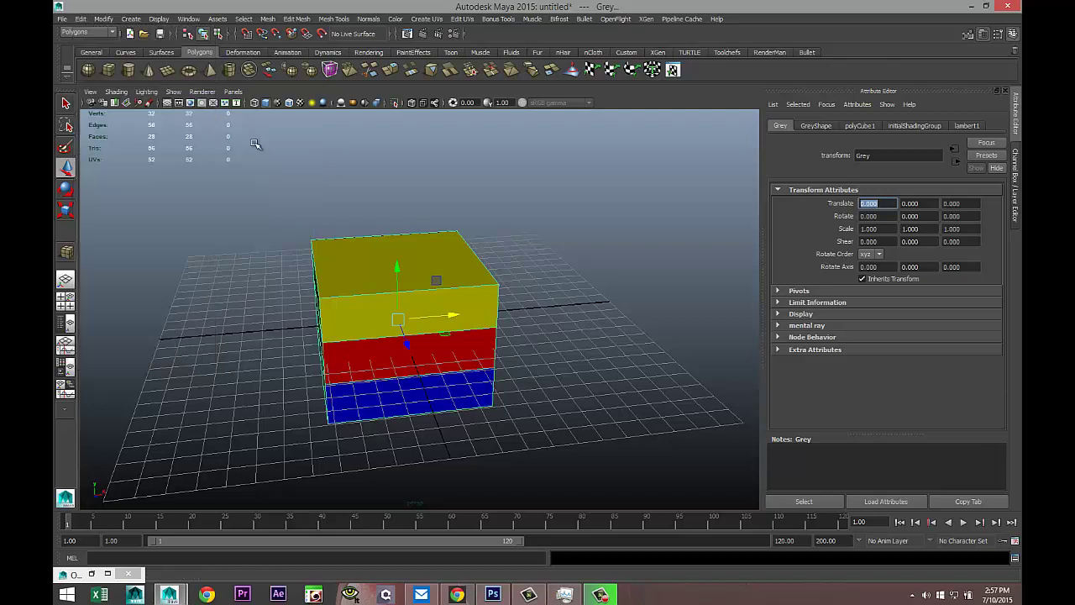
pyautogui.click(103, 19)
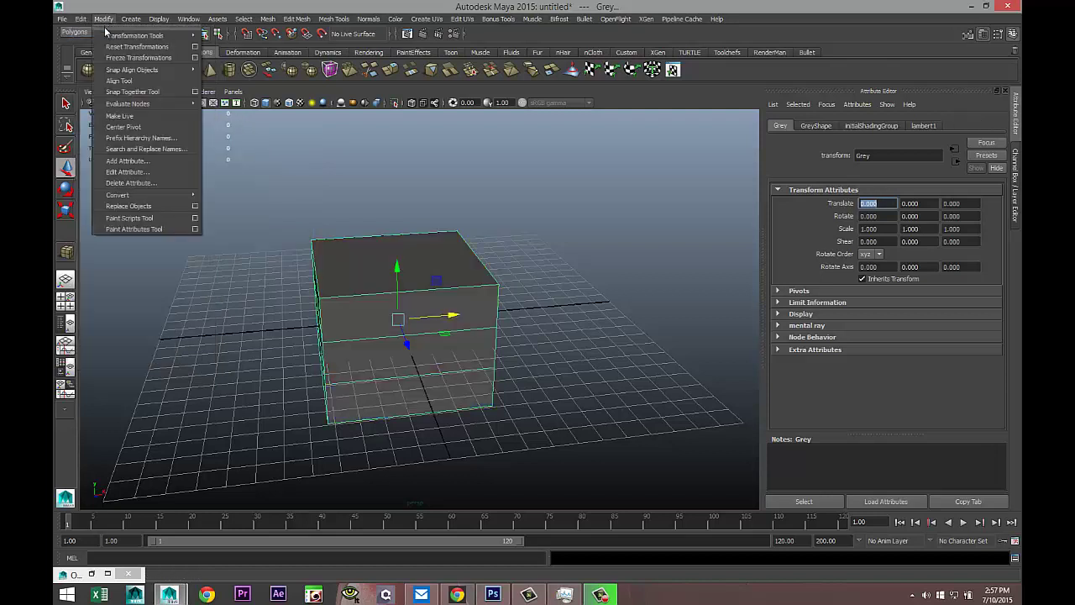
pyautogui.click(149, 58)
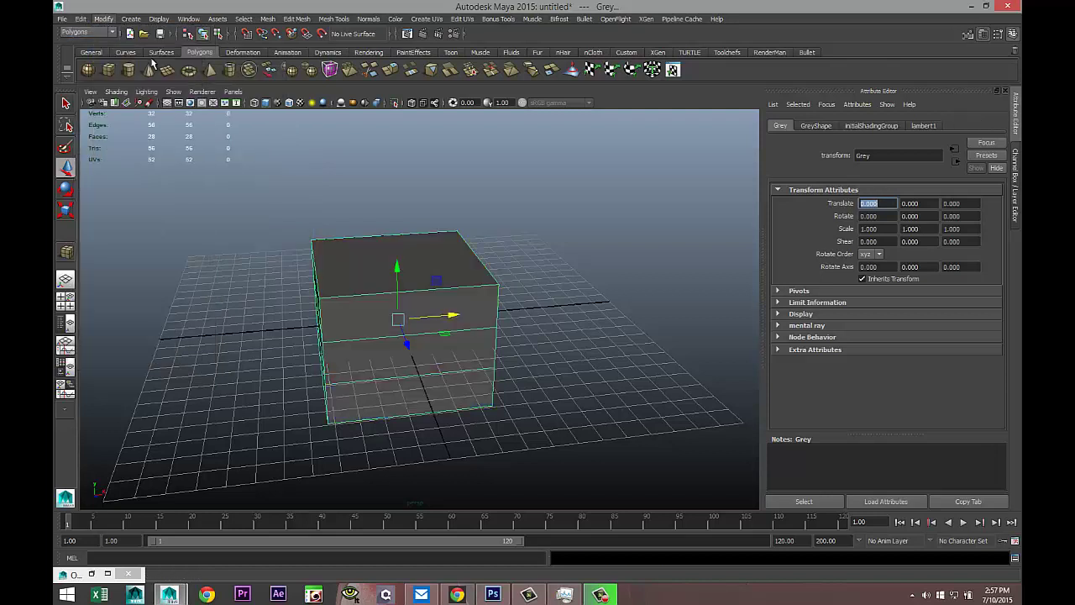
pyautogui.click(104, 20)
pyautogui.click(145, 130)
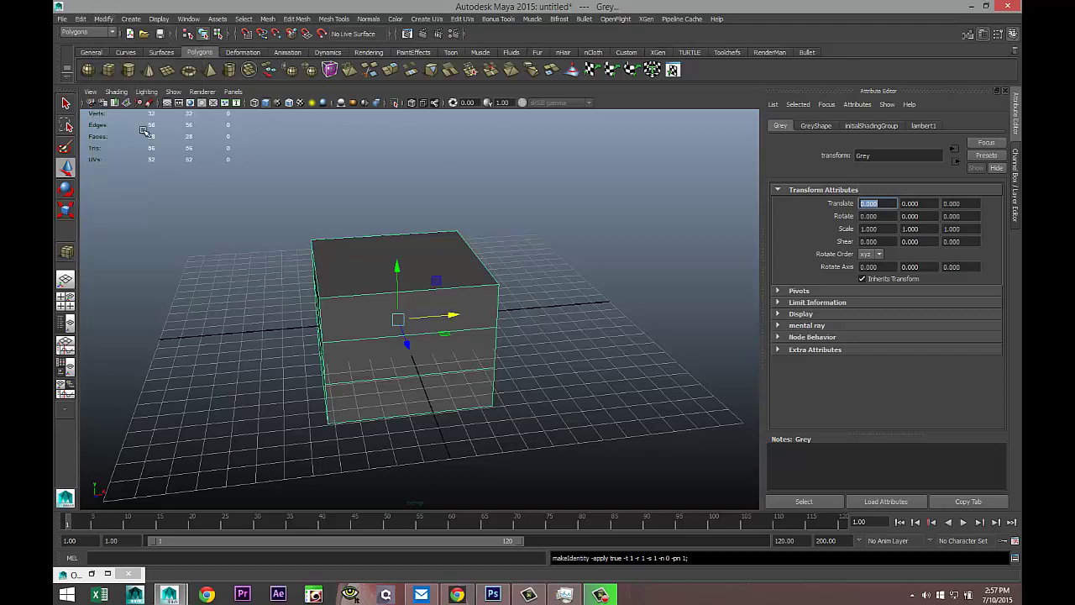
pyautogui.keyDown('alt'); pyautogui.moveTo(623, 372); pyautogui.dragTo(608, 397); pyautogui.keyUp('alt')
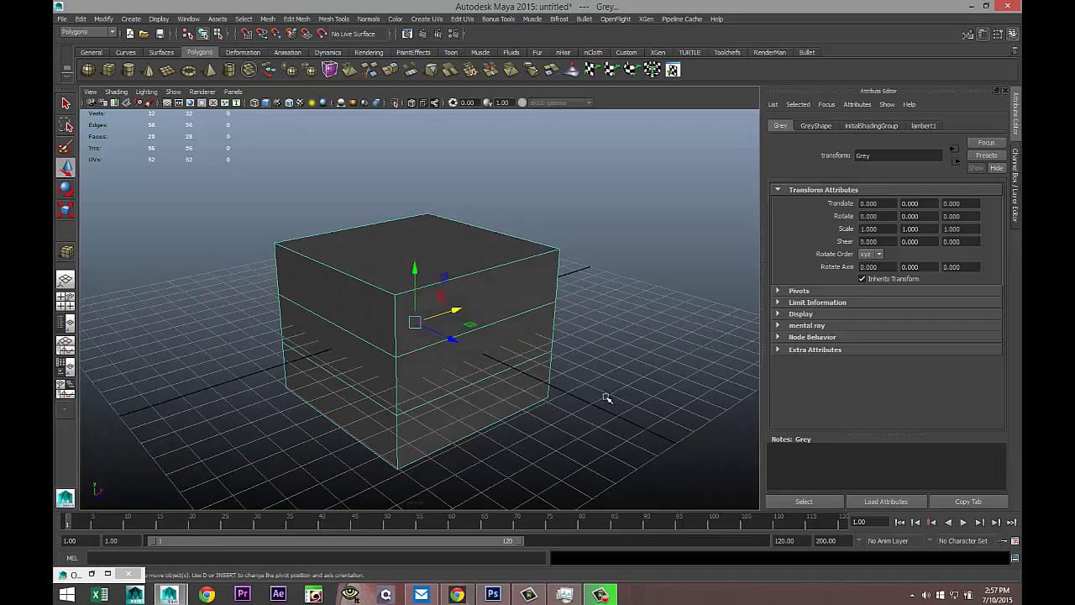
# - Switch to the Rendering menu set and open Lighting/Shading > Transfer Maps
pyautogui.click(87, 32)
pyautogui.click(87, 44)
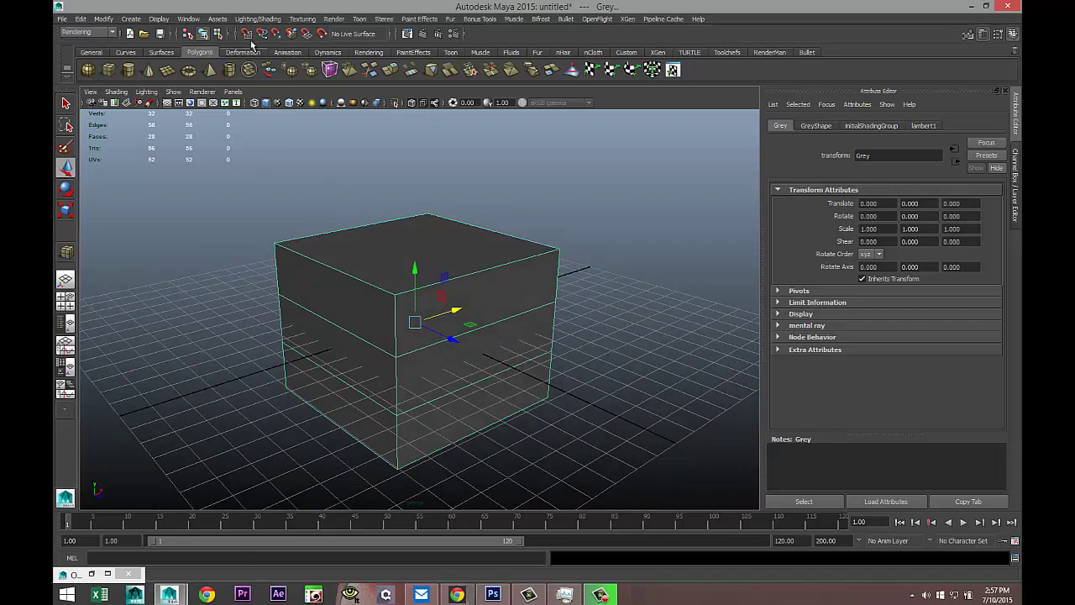
pyautogui.click(259, 18)
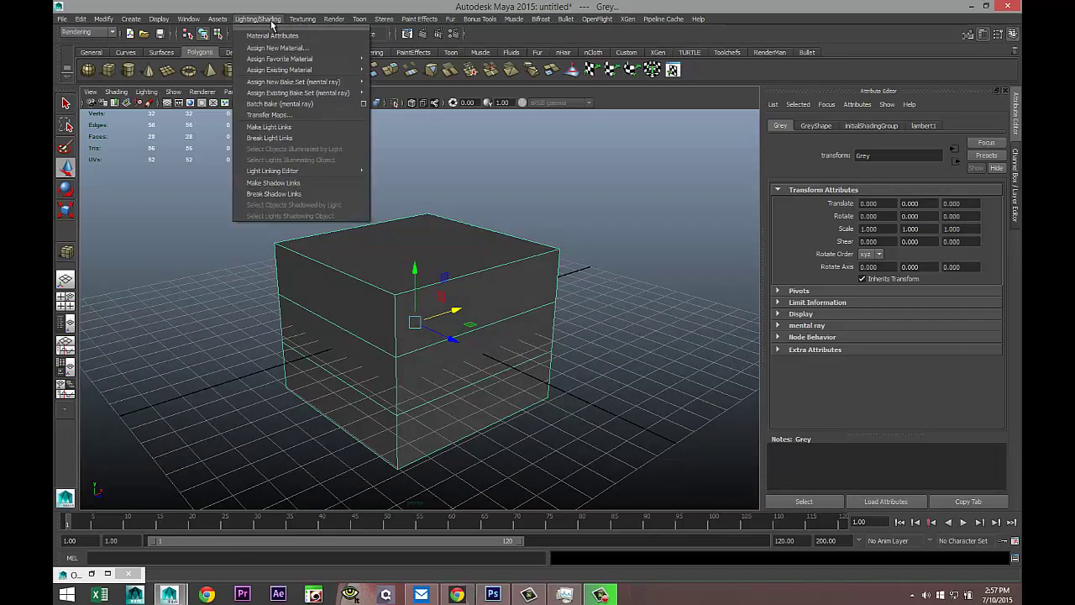
pyautogui.click(294, 115)
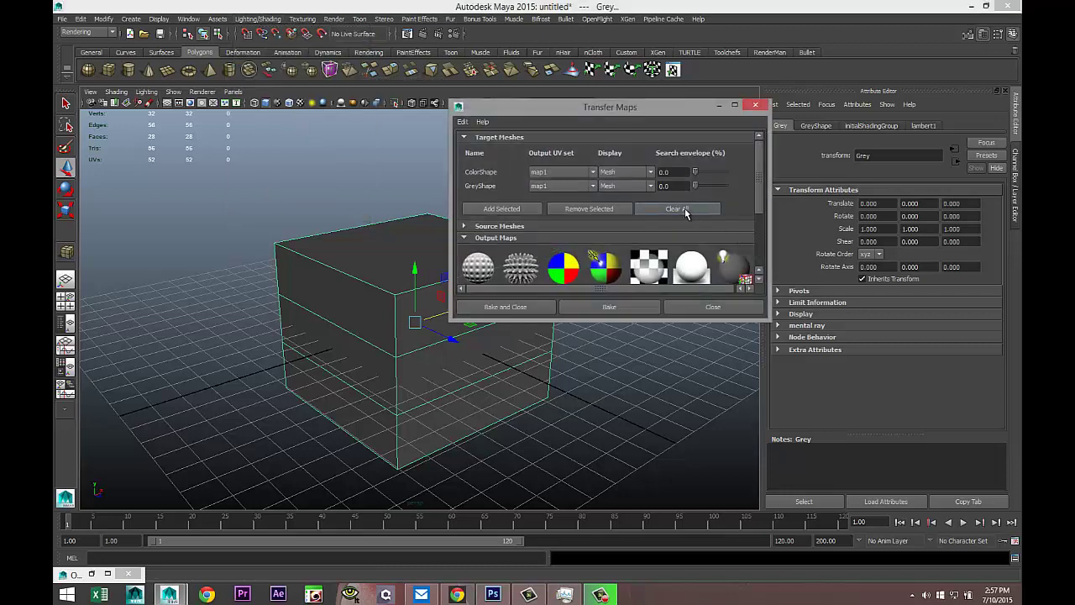
# - Enlarge the Transfer Maps window and move it clear of the cube
pyautogui.scroll(-4, 697, 213)
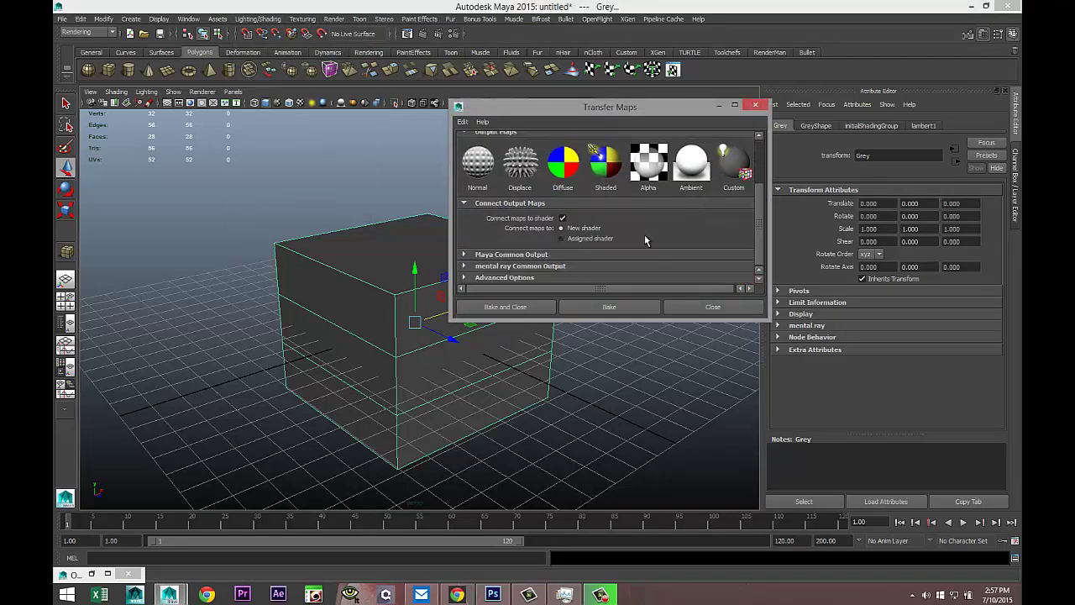
pyautogui.scroll(4, 644, 235)
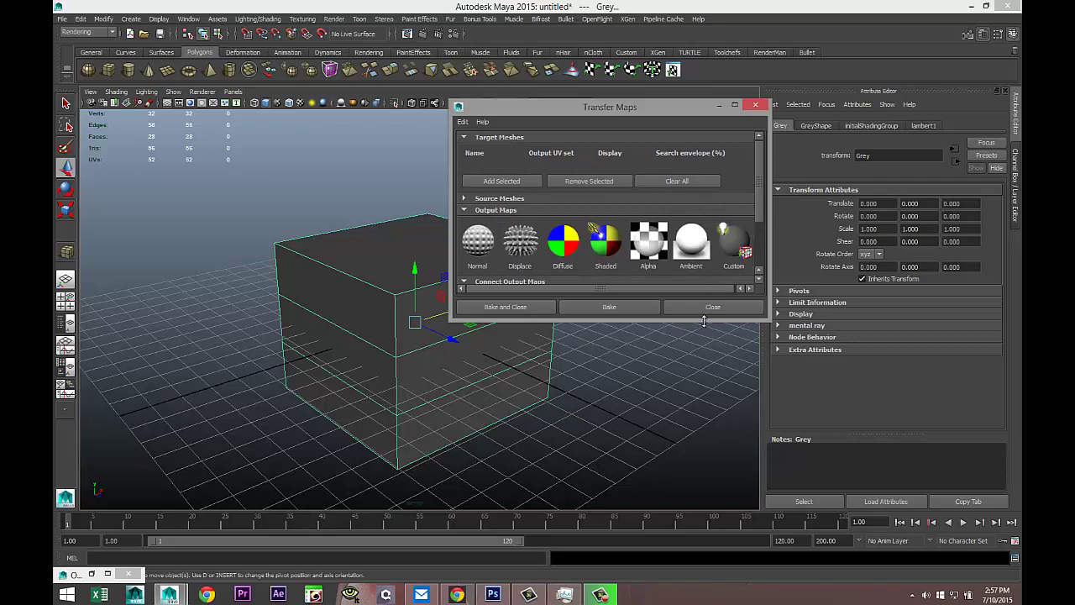
pyautogui.moveTo(704, 320); pyautogui.dragTo(730, 434)
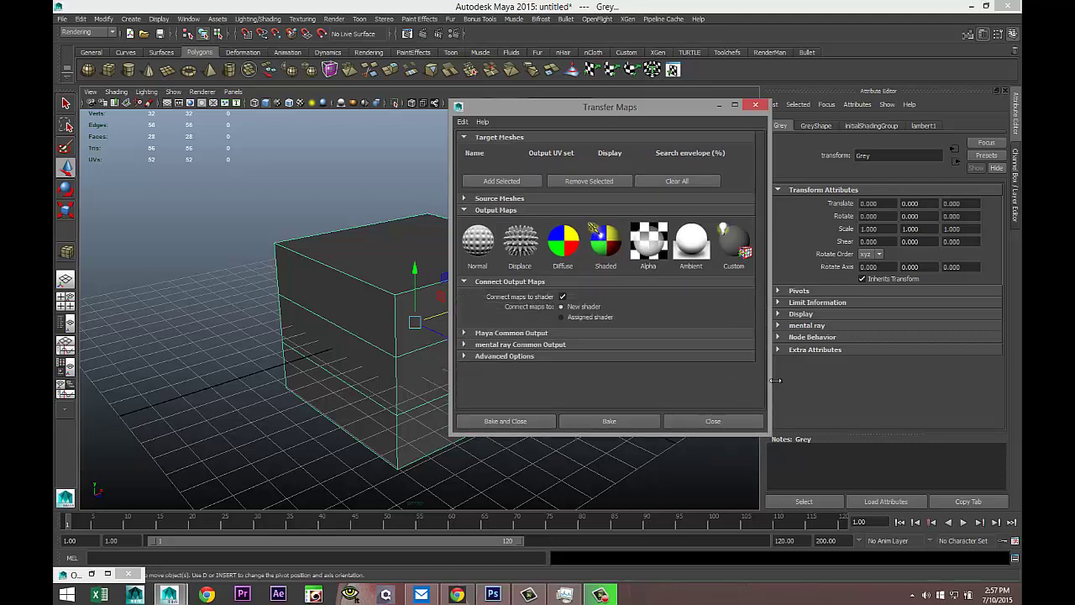
pyautogui.moveTo(775, 380); pyautogui.dragTo(903, 380)
pyautogui.moveTo(544, 110); pyautogui.dragTo(671, 81)
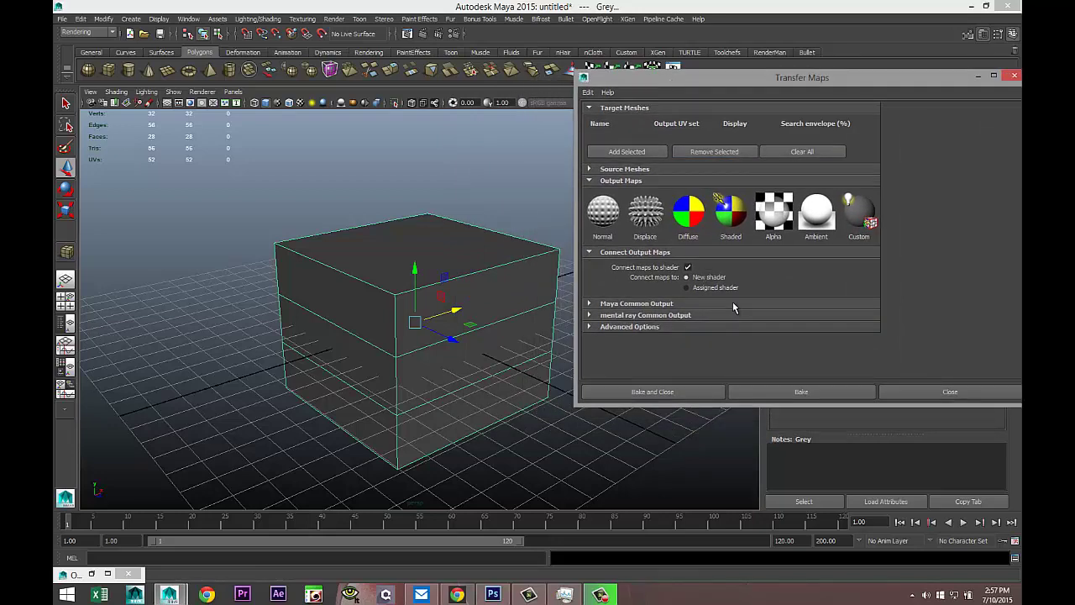
# - Add the Grey object from the Outliner as the target mesh (GreyShape)
pyautogui.click(189, 18)
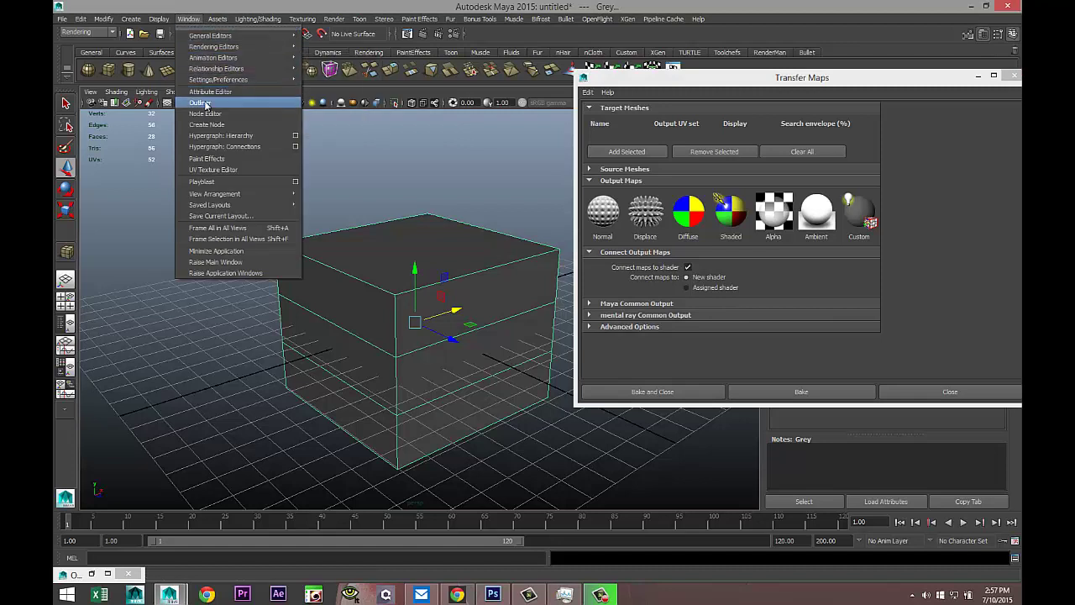
pyautogui.click(200, 103)
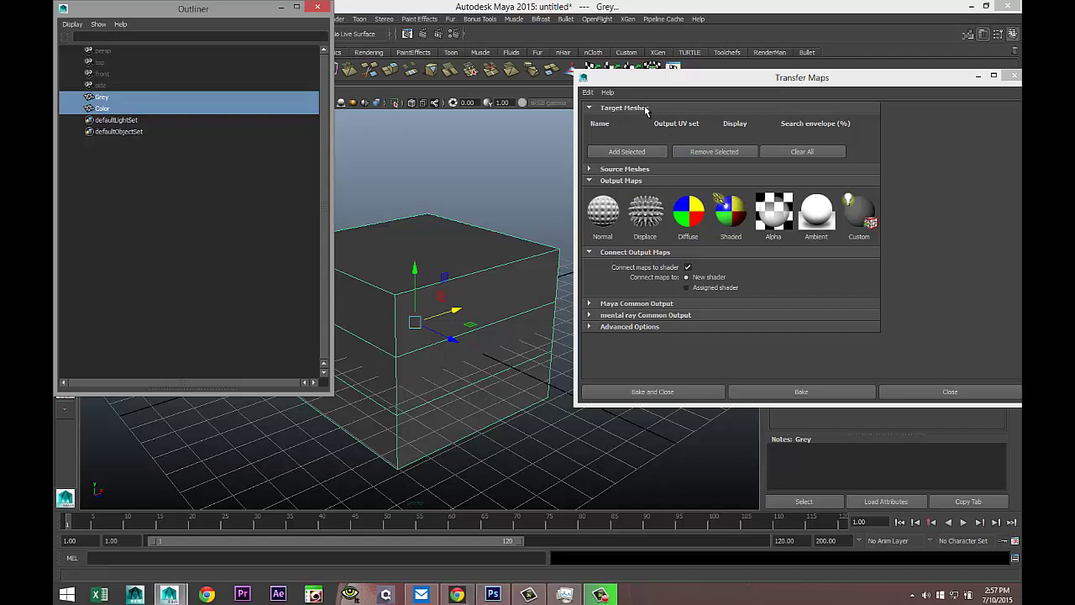
pyautogui.click(103, 98)
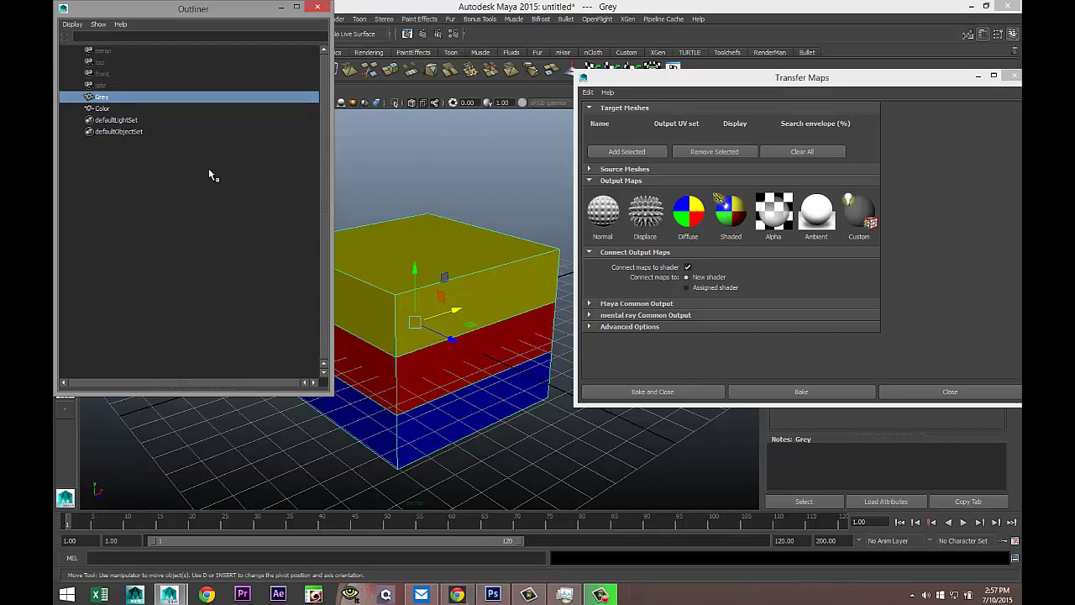
pyautogui.click(634, 152)
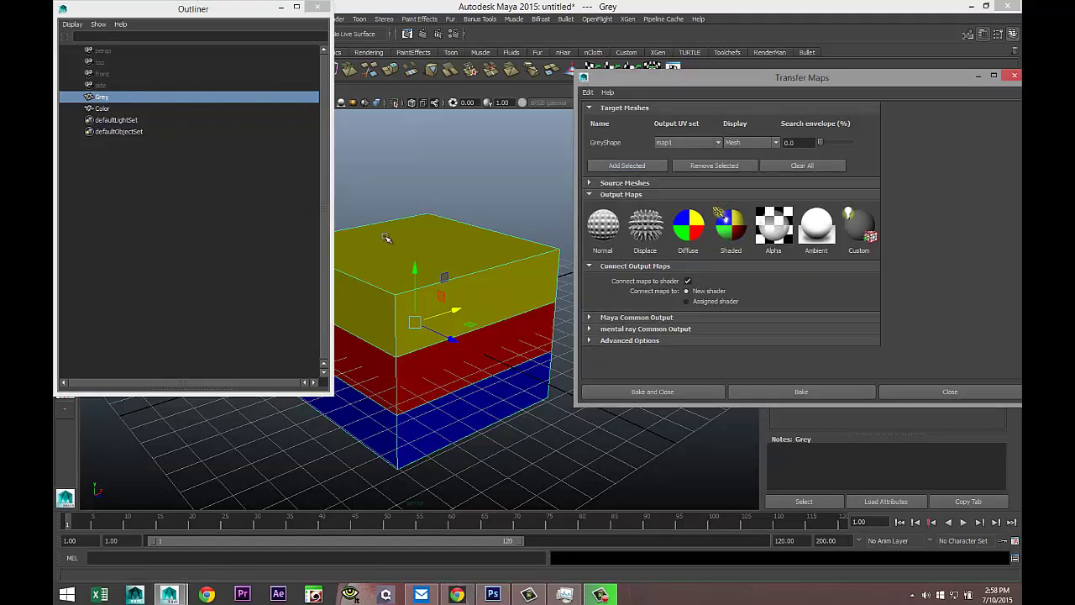
# - Add the Color object as the source mesh (ColorShape)
pyautogui.click(615, 184)
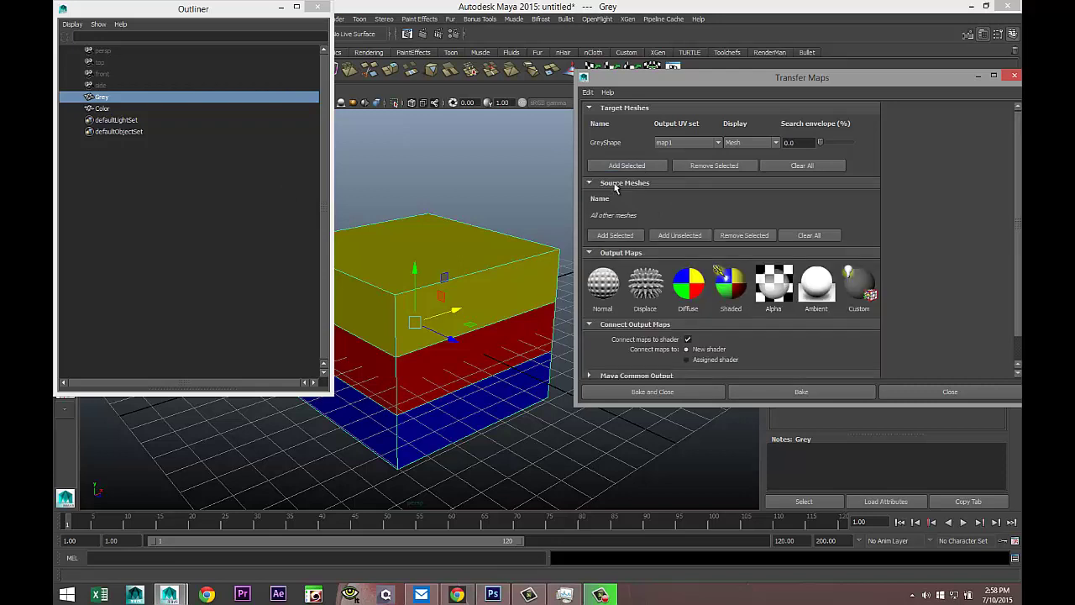
pyautogui.click(100, 109)
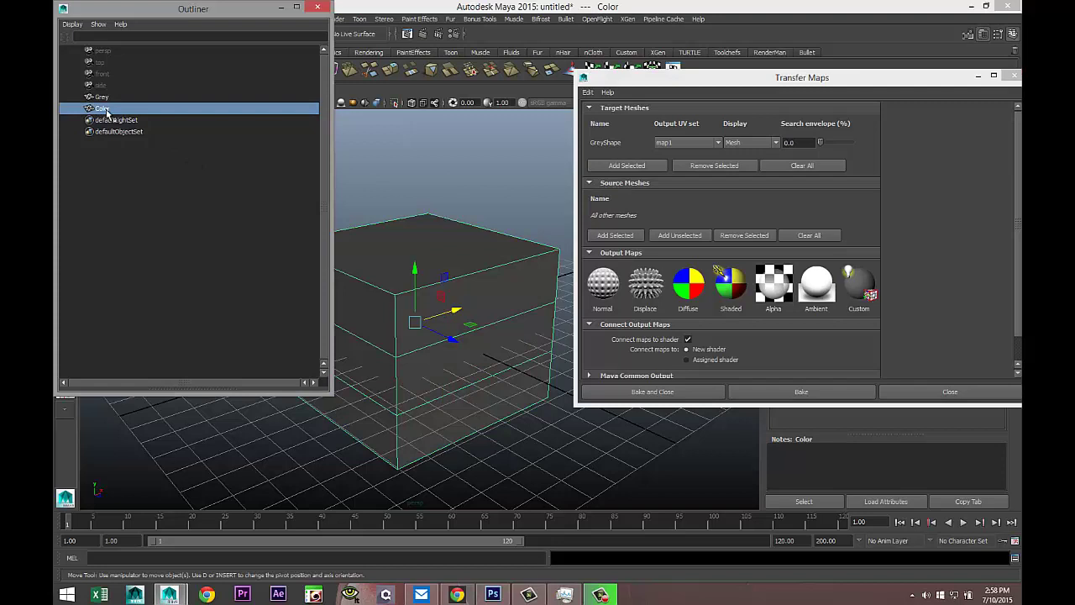
pyautogui.click(625, 237)
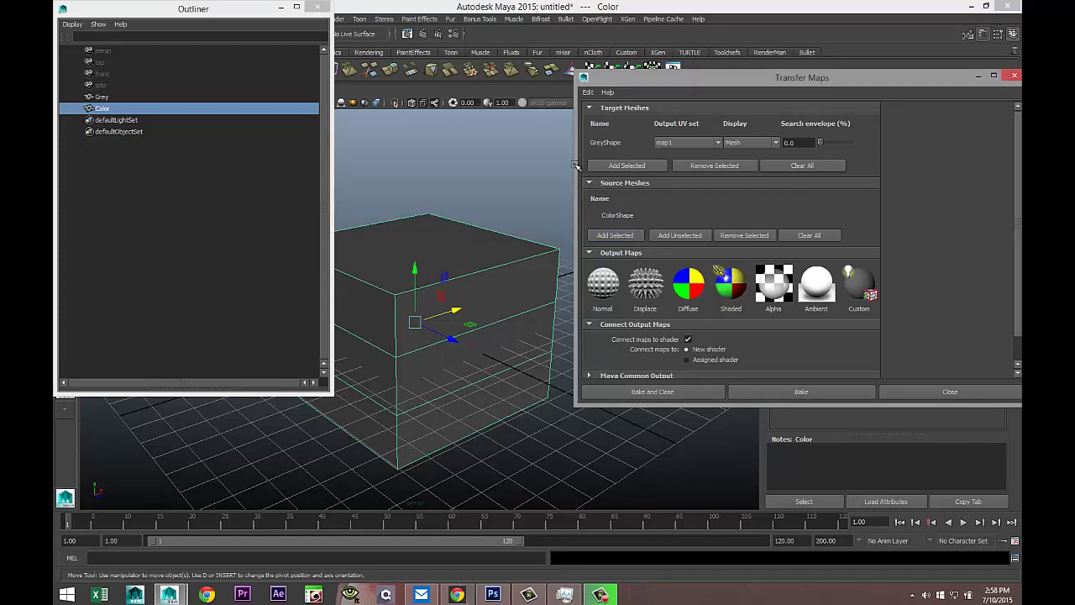
# - Minimize the Outliner and add a Diffuse color map output, sampledDiffuseColor.dds
pyautogui.click(282, 7)
pyautogui.scroll(-1, 861, 290)
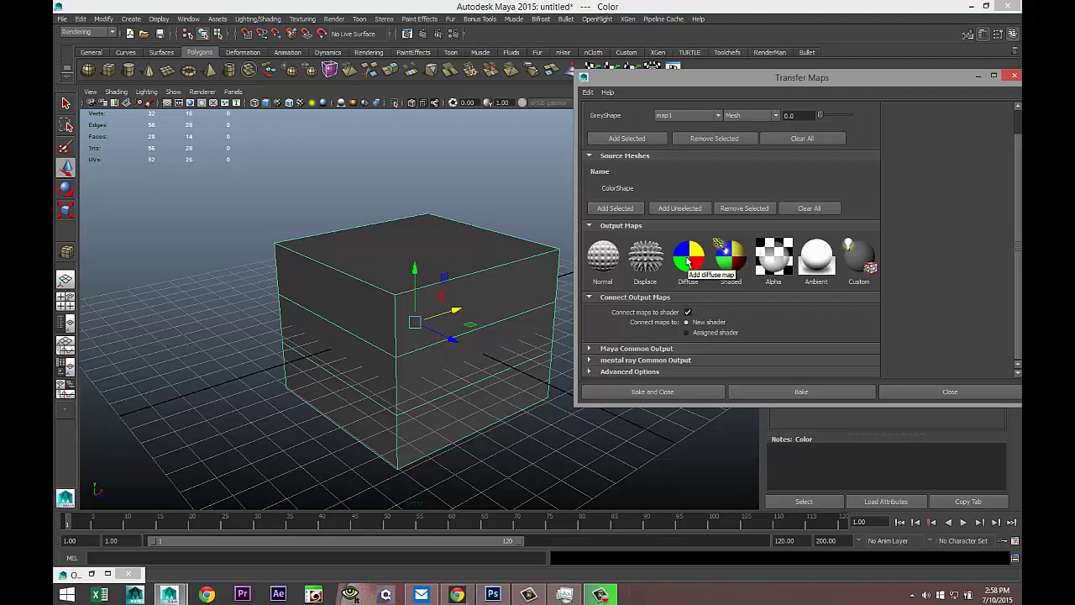
pyautogui.click(687, 261)
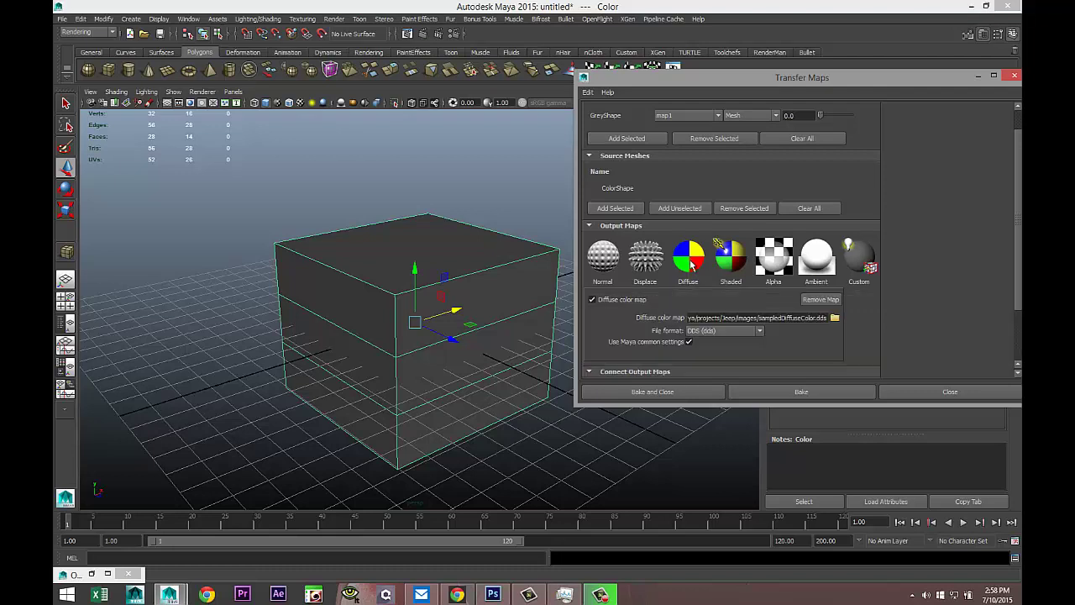
pyautogui.scroll(-2, 924, 315)
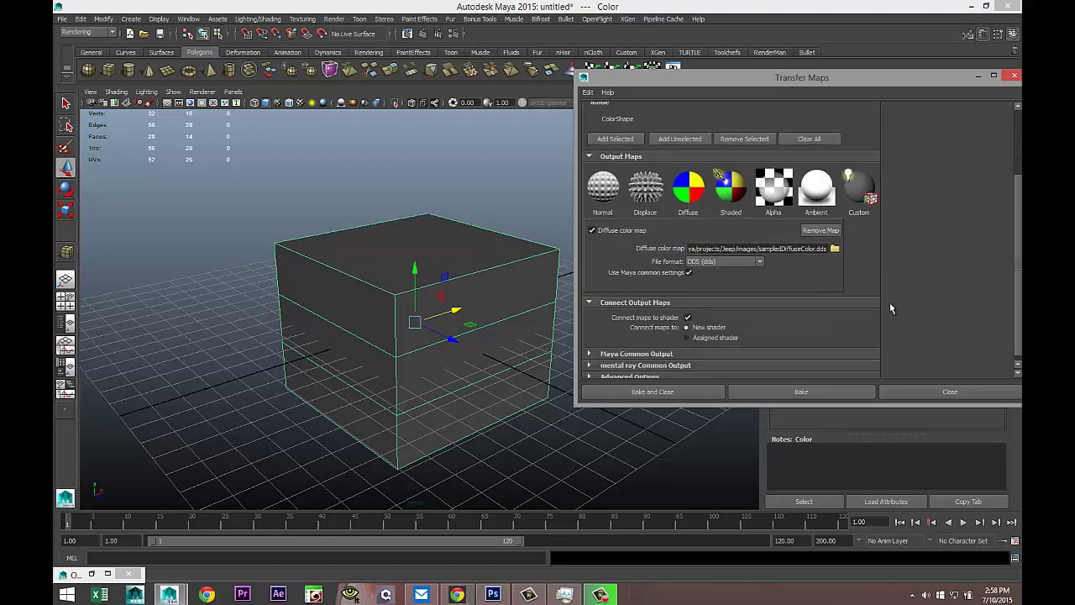
# - Save the diffuse map as TriColorCubeIDMask.tga on the Desktop in Targa format
pyautogui.click(834, 250)
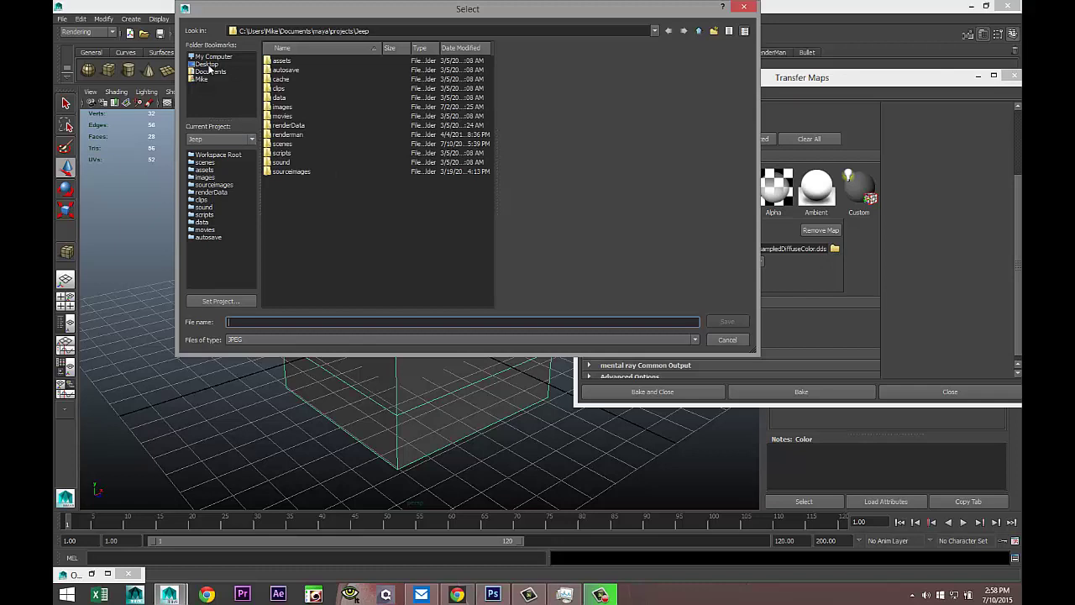
pyautogui.click(208, 65)
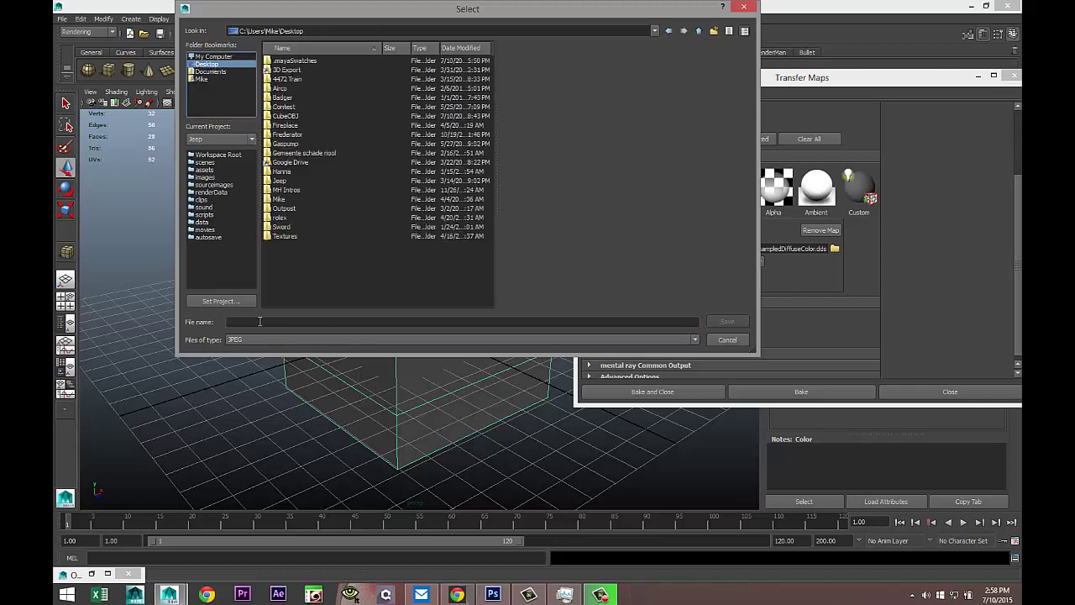
pyautogui.click(260, 321)
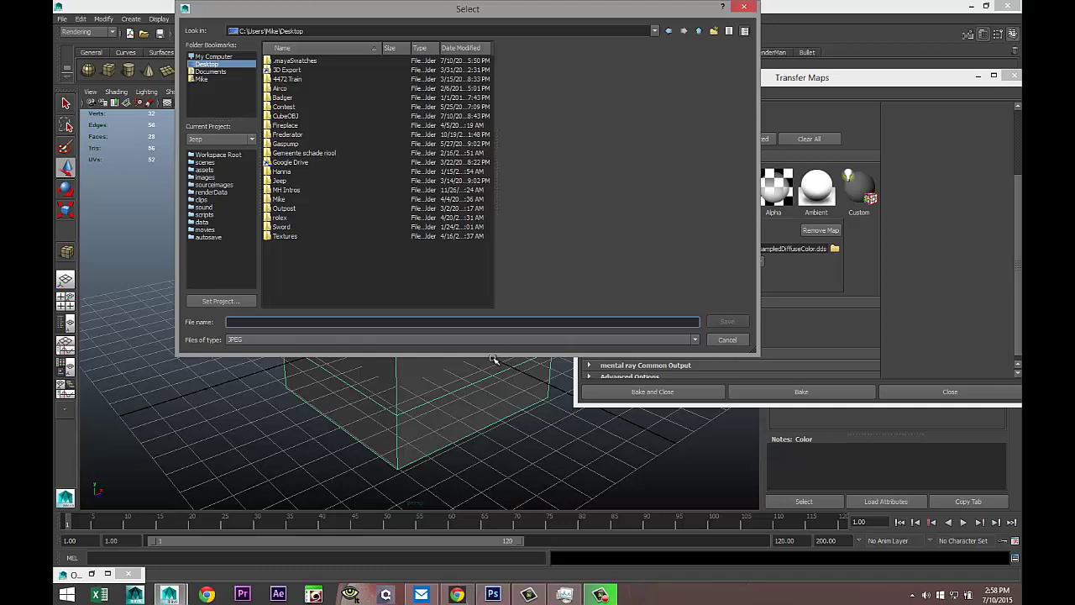
pyautogui.write('TriColorCubeIDMask')
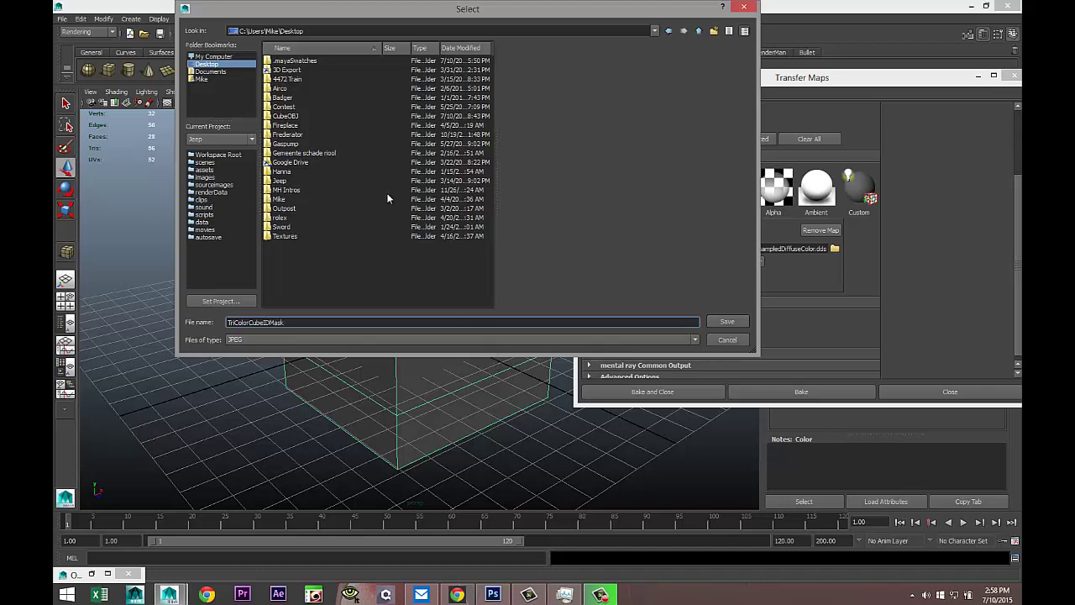
pyautogui.click(693, 340)
pyautogui.scroll(-3, 345, 395)
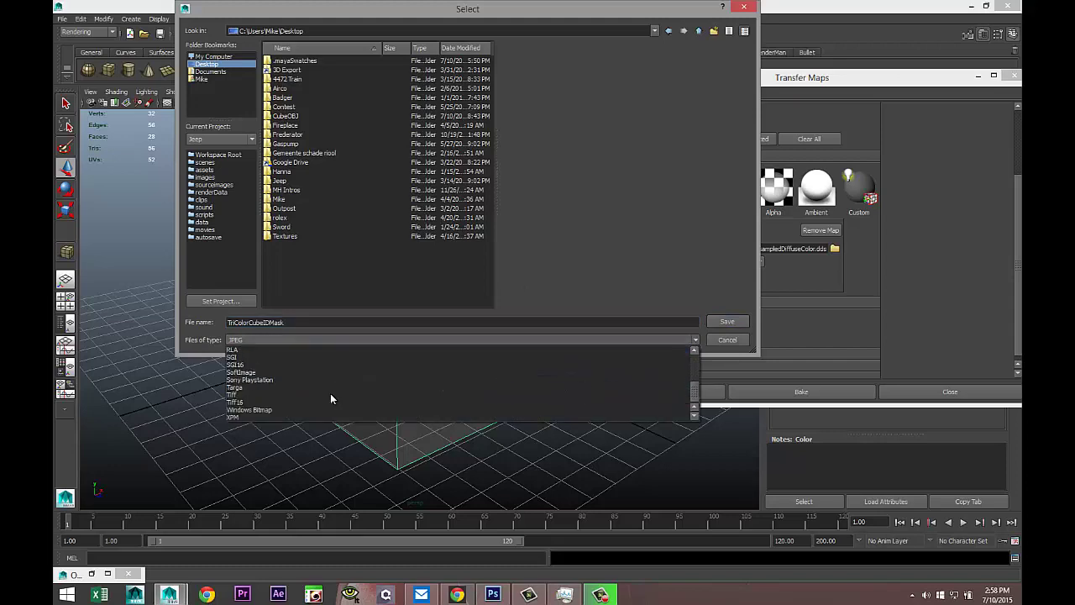
pyautogui.click(278, 388)
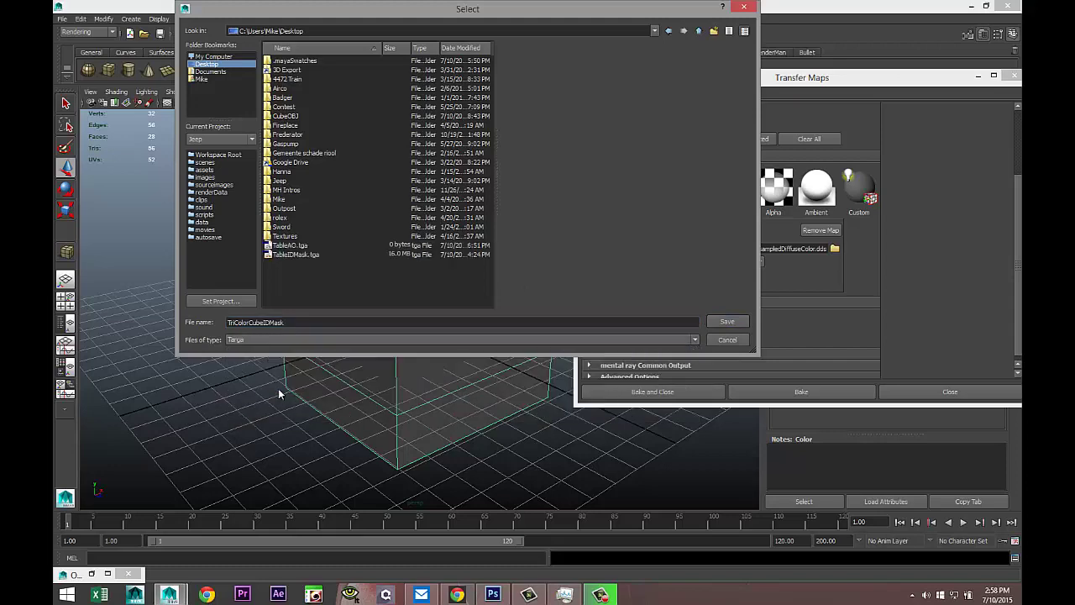
pyautogui.click(727, 324)
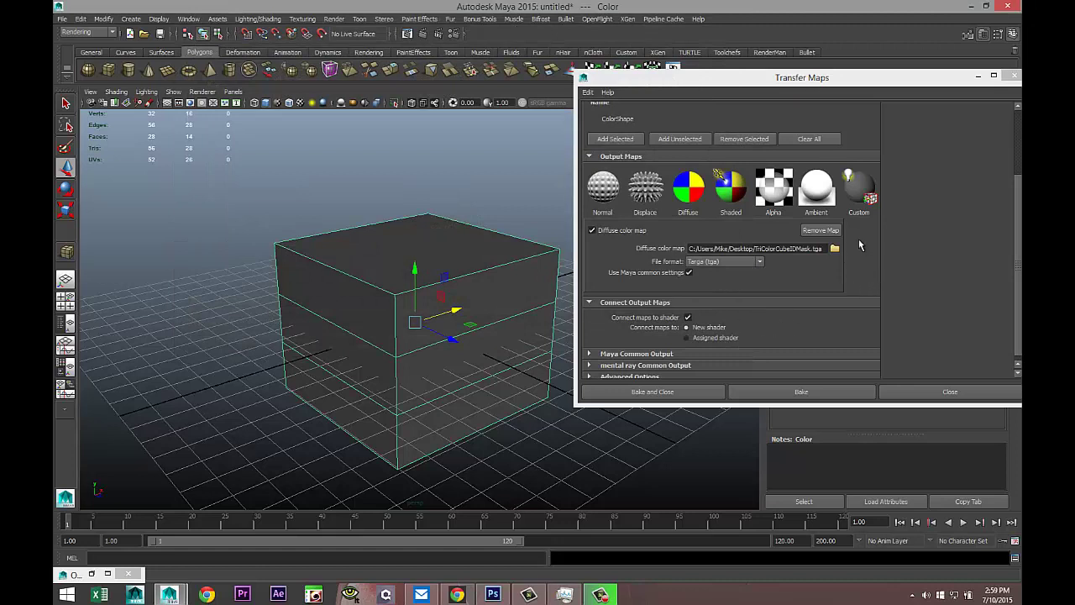
# - Set the Maya Common Output map size to 2048 × 2048
pyautogui.scroll(-1, 853, 249)
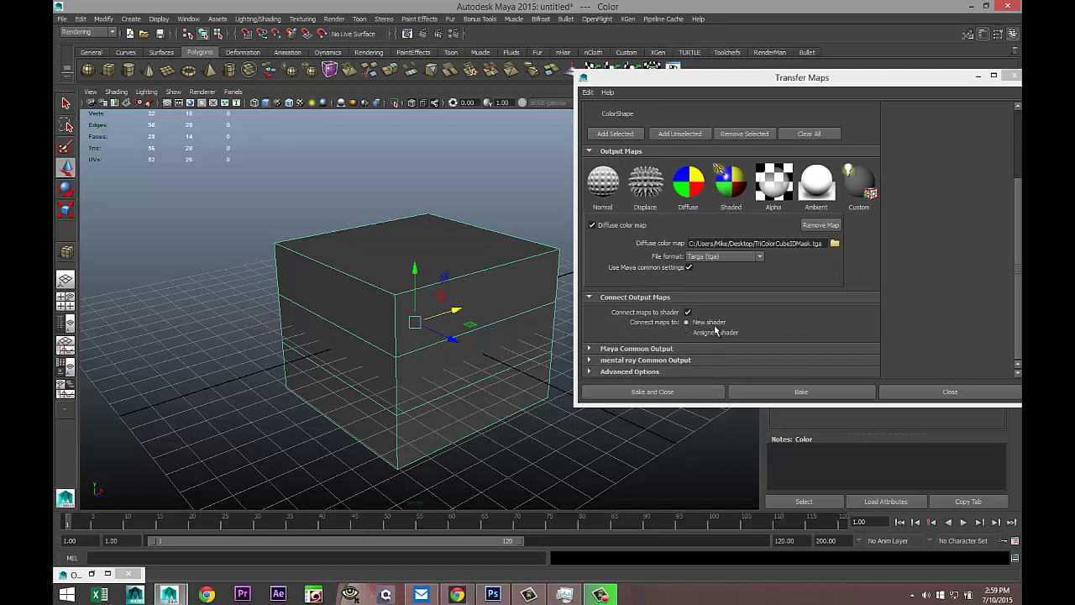
pyautogui.click(592, 349)
pyautogui.scroll(-3, 882, 267)
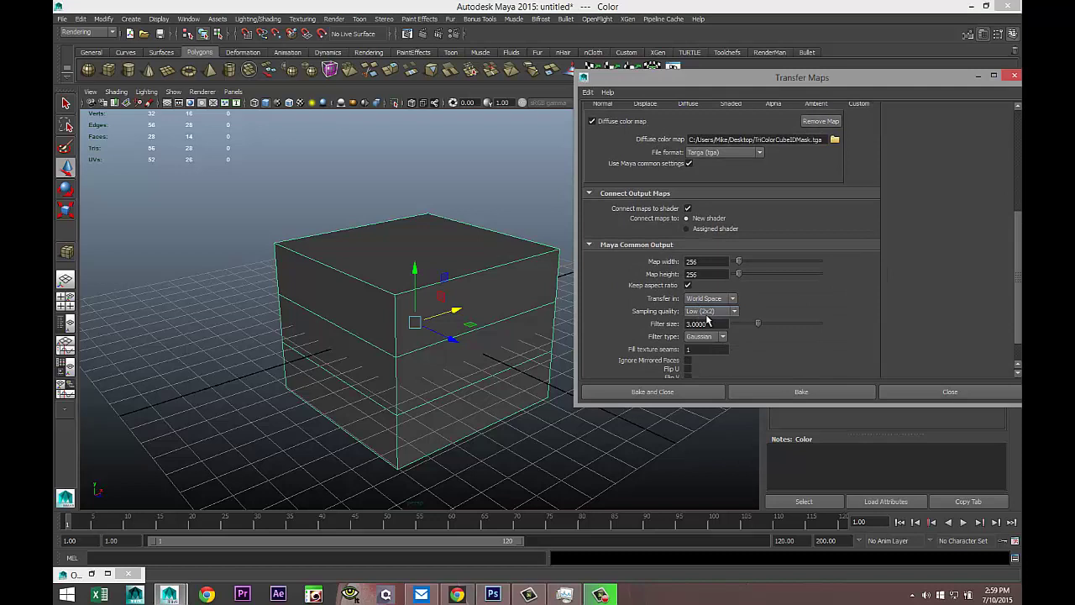
pyautogui.scroll(1, 714, 318)
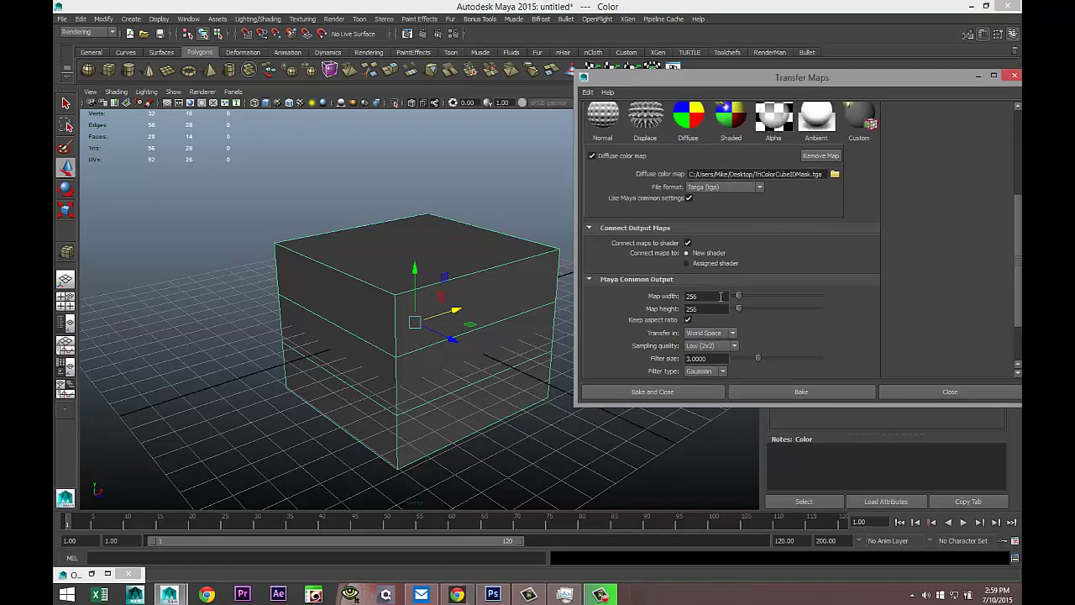
pyautogui.doubleClick(720, 296)
pyautogui.press('Tab')
# - Choose Medium (4x4) sampling quality and expand the Advanced Options
pyautogui.scroll(-1, 840, 252)
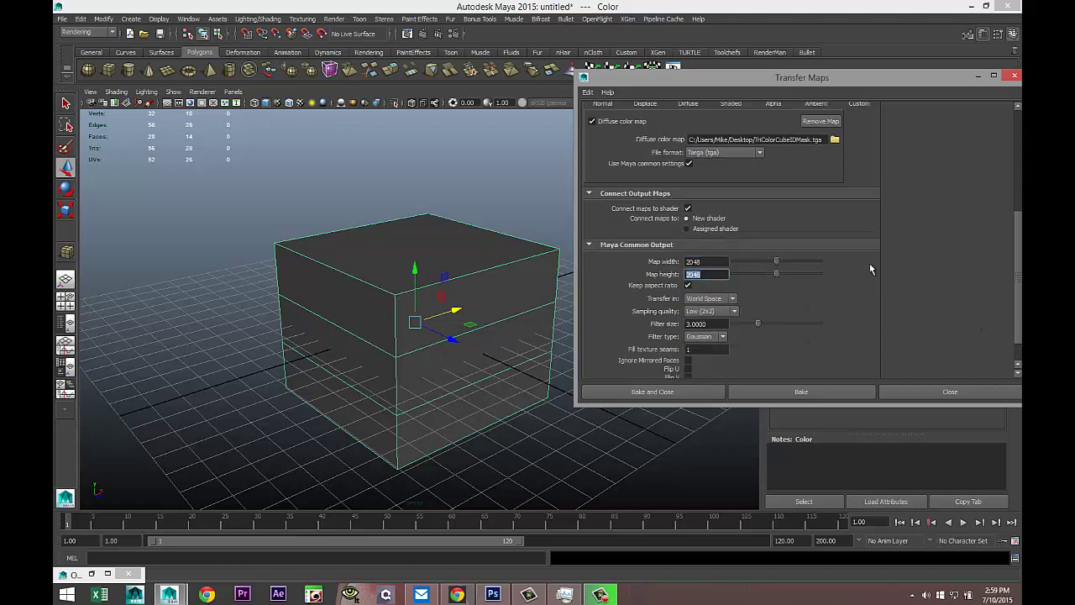
pyautogui.click(734, 312)
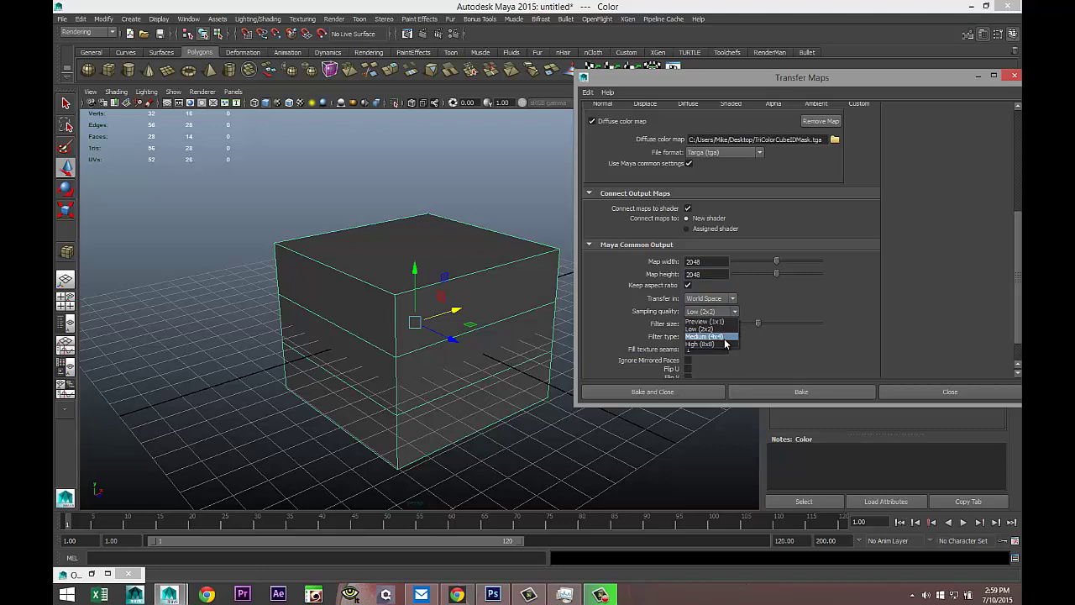
pyautogui.click(725, 336)
pyautogui.scroll(-1, 840, 315)
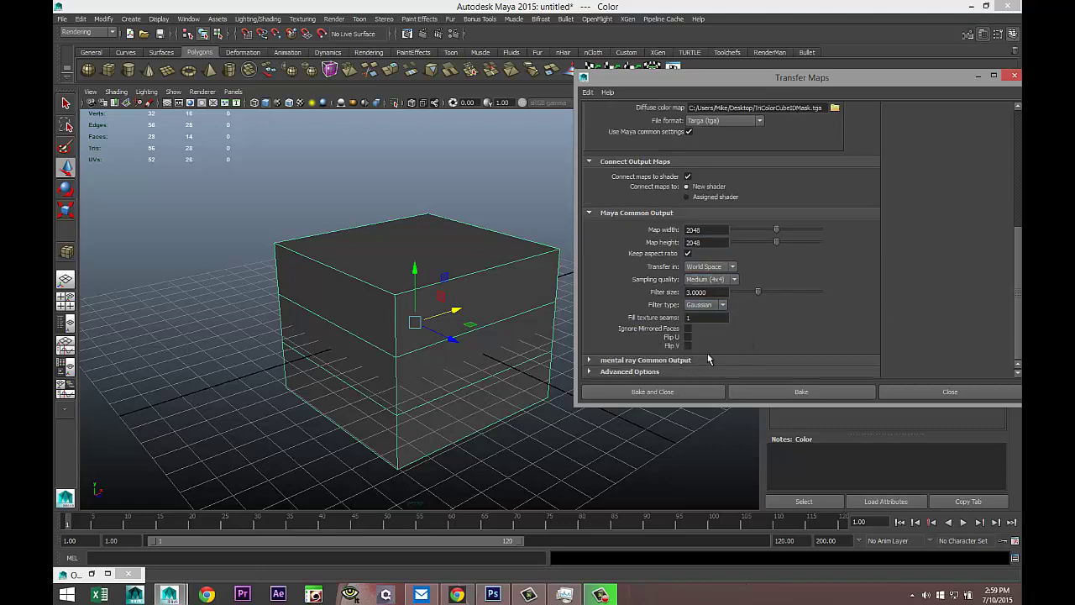
pyautogui.click(621, 371)
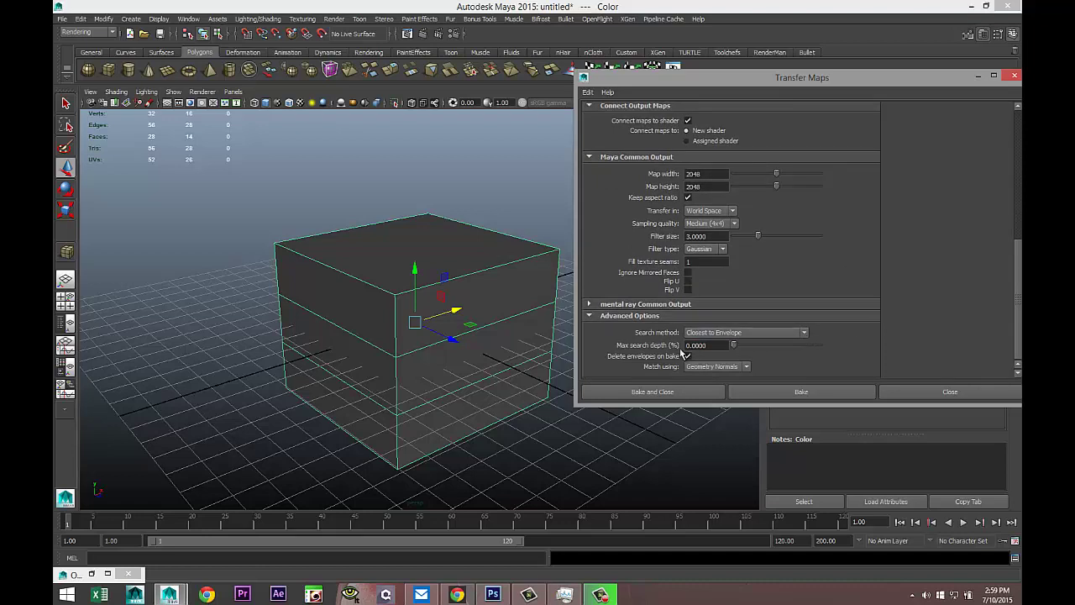
pyautogui.scroll(5, 877, 336)
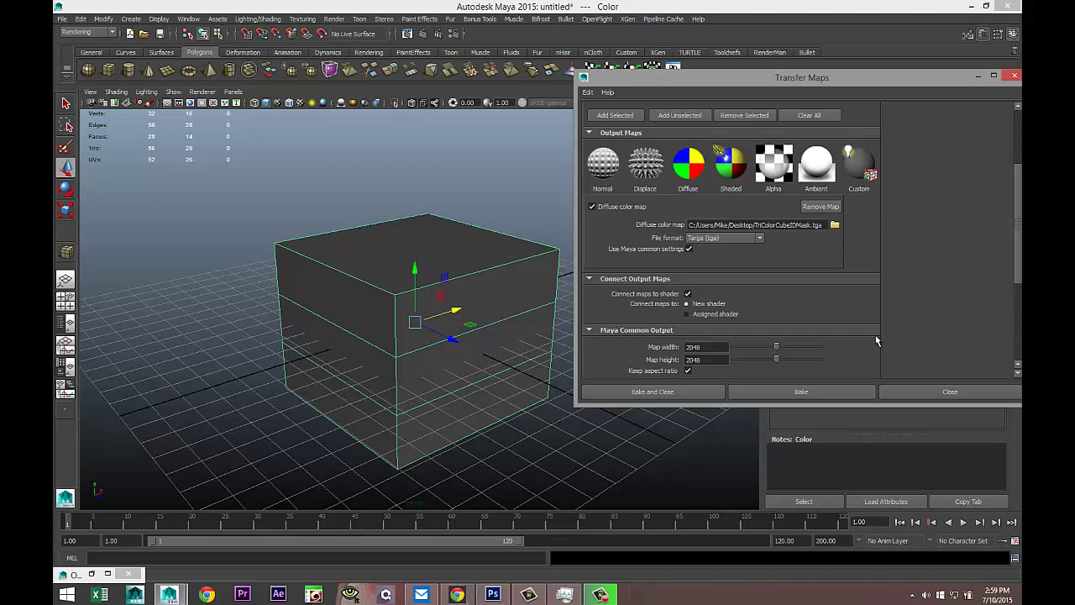
pyautogui.scroll(1, 876, 341)
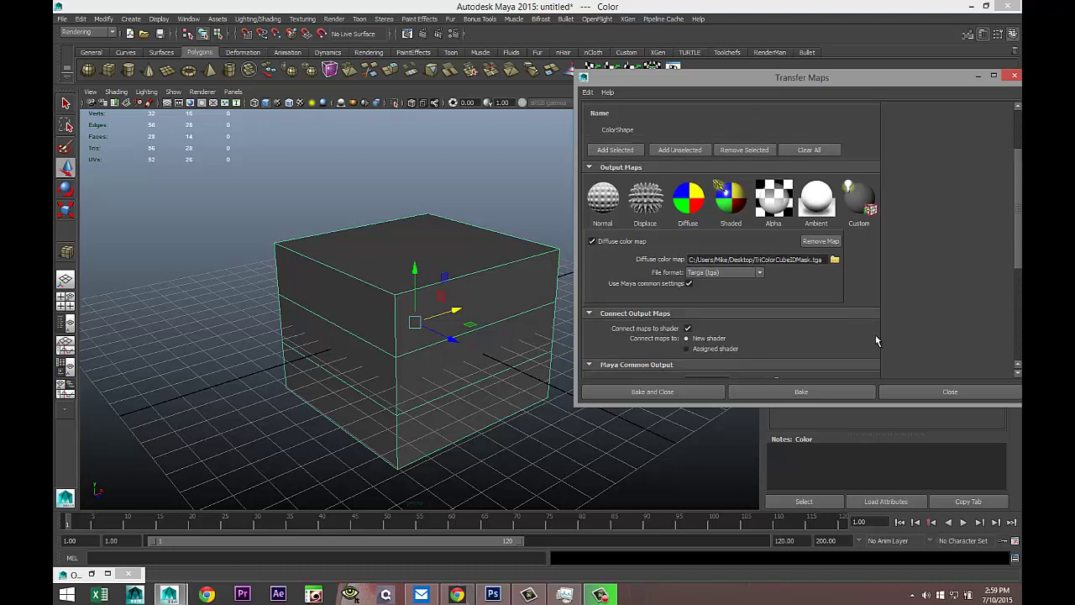
pyautogui.scroll(-6, 876, 340)
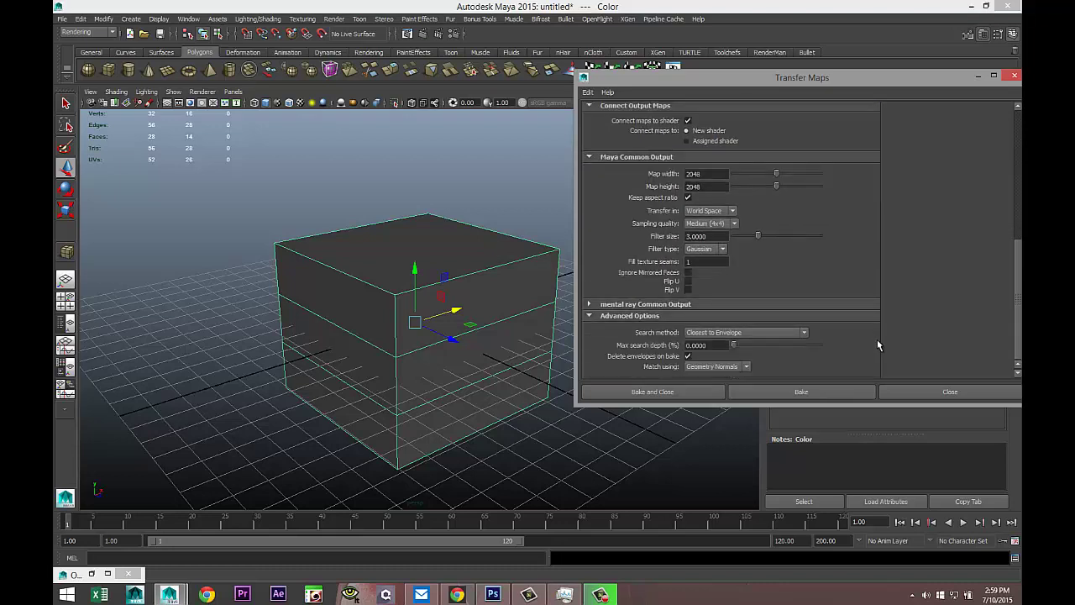
# - Bake the diffuse map, then move the Color cube right to Translate X 17.696
pyautogui.click(670, 393)
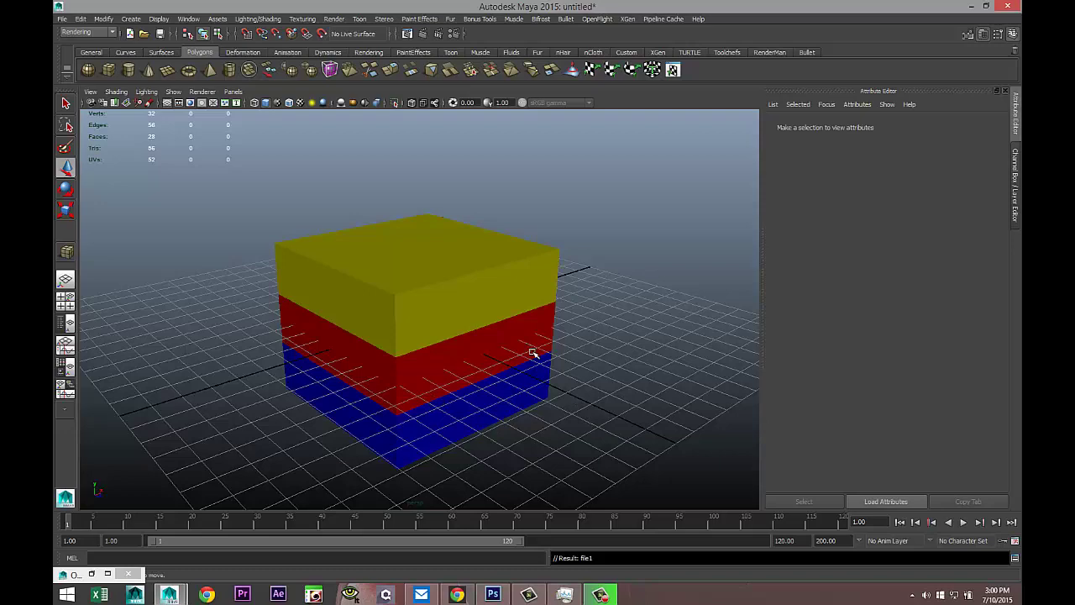
pyautogui.click(188, 18)
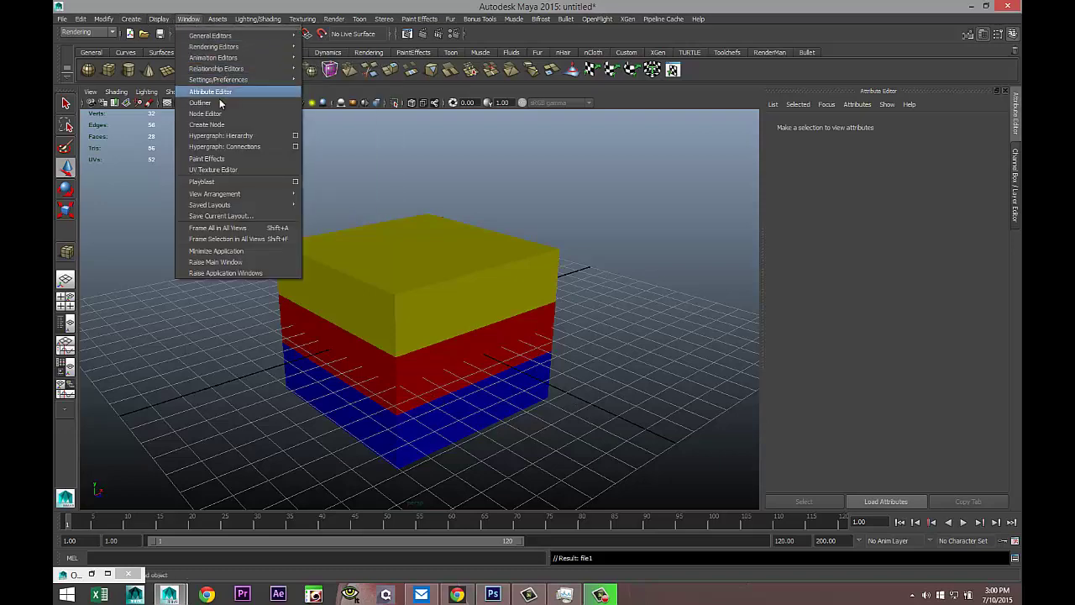
pyautogui.click(219, 102)
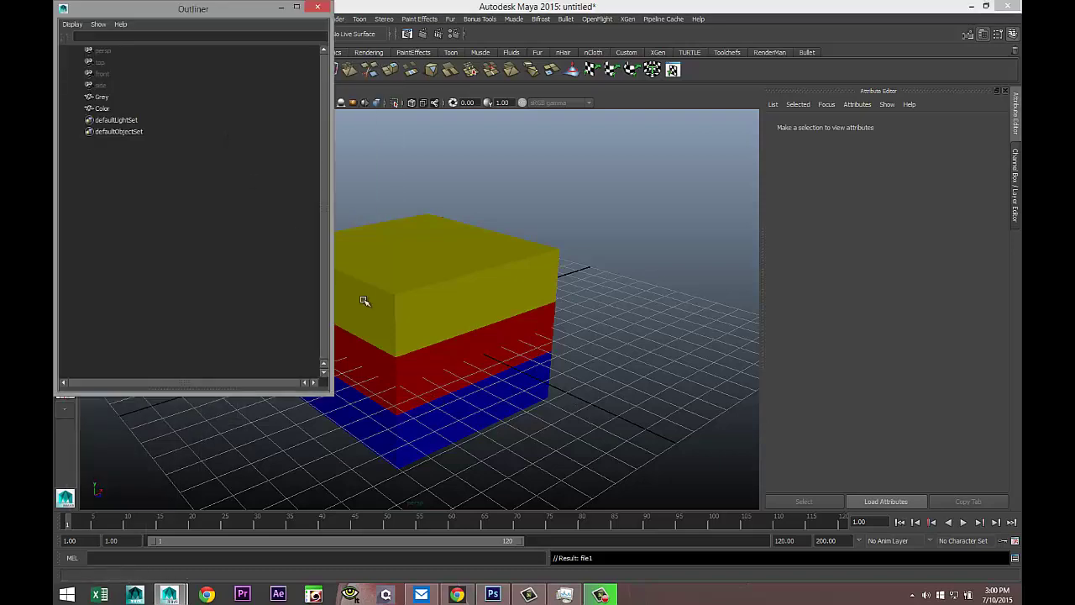
pyautogui.click(102, 108)
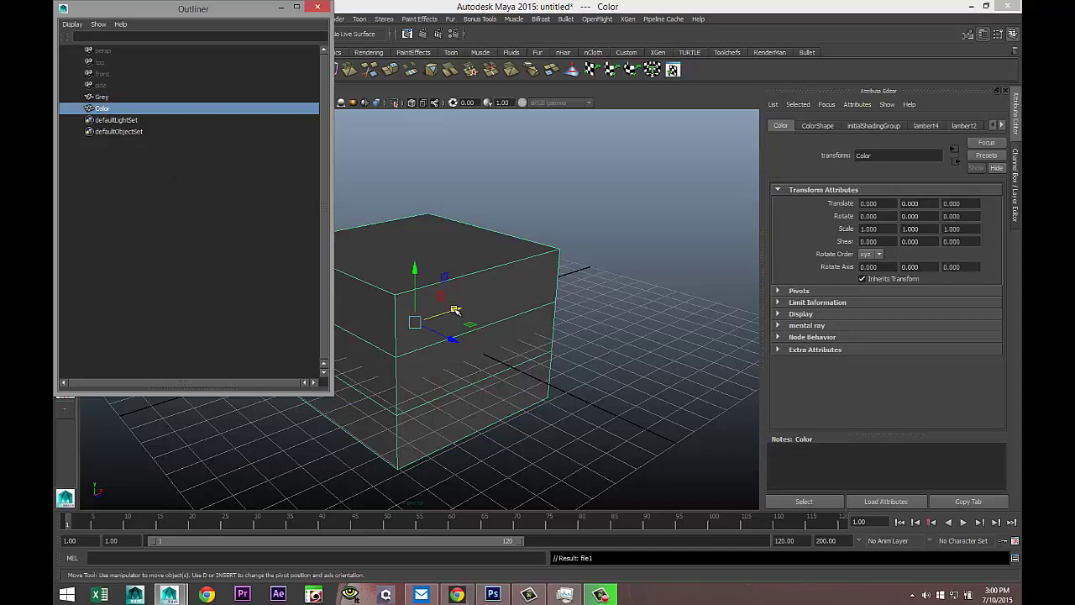
pyautogui.moveTo(457, 312); pyautogui.dragTo(670, 236)
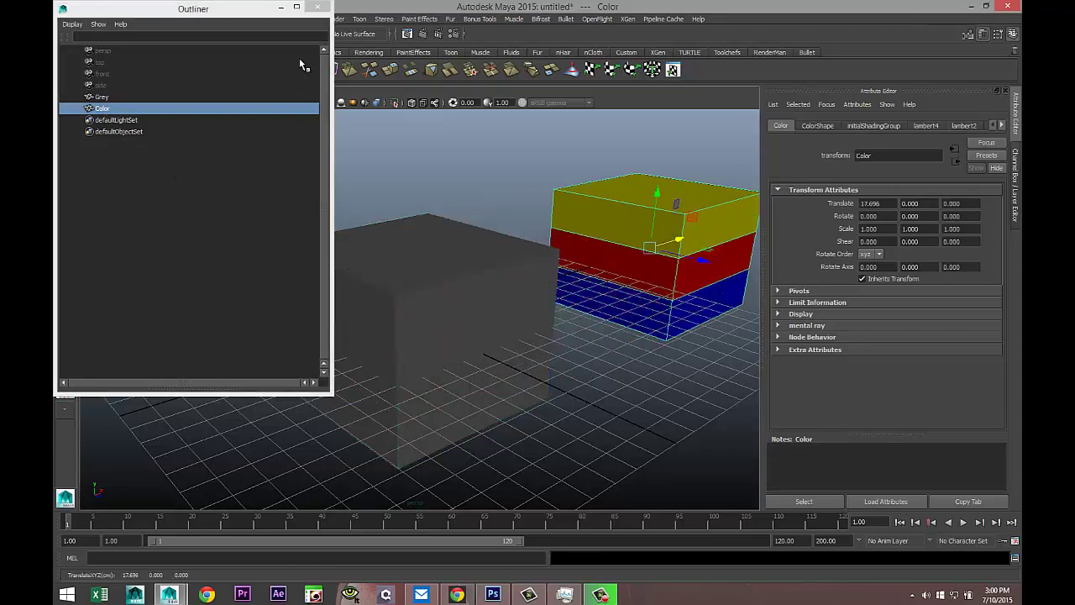
# - Show textures in the viewport so both cubes display yellow, red and blue bands
pyautogui.click(281, 6)
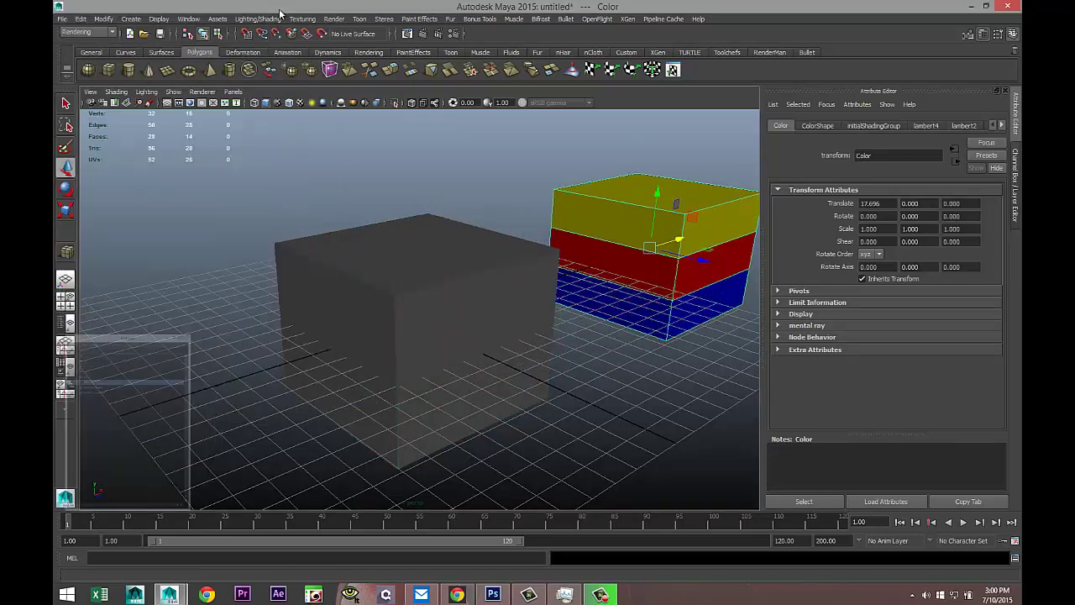
pyautogui.click(301, 102)
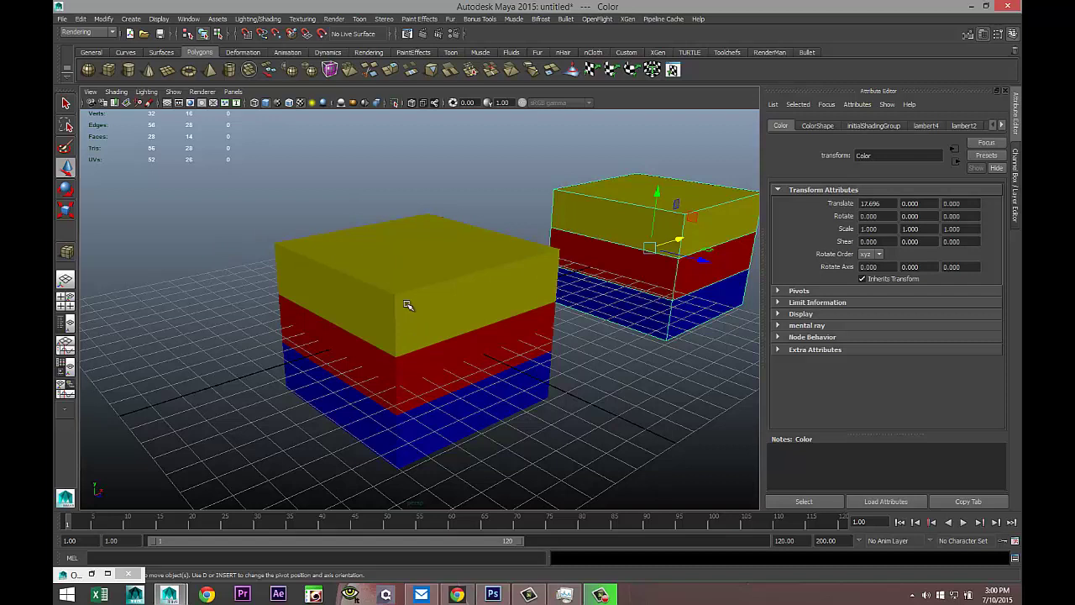
pyautogui.moveTo(405, 289); pyautogui.dragTo(431, 276, button='right')
# - Inspect Grey's lambert5 material, compare it with Color's lambert4, and orbit around both cubes
pyautogui.click(419, 290)
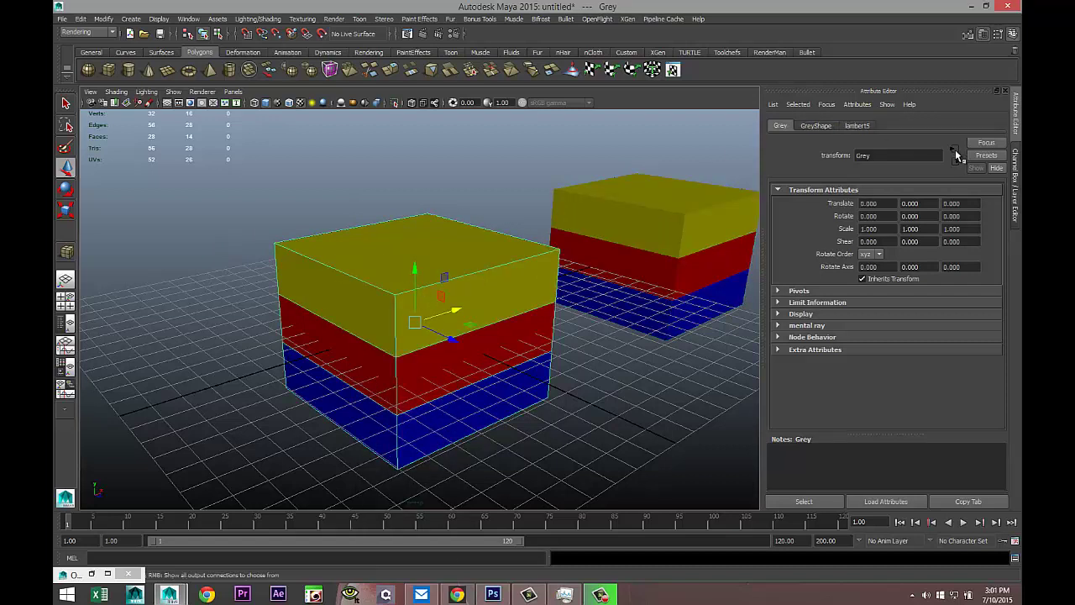
pyautogui.click(858, 126)
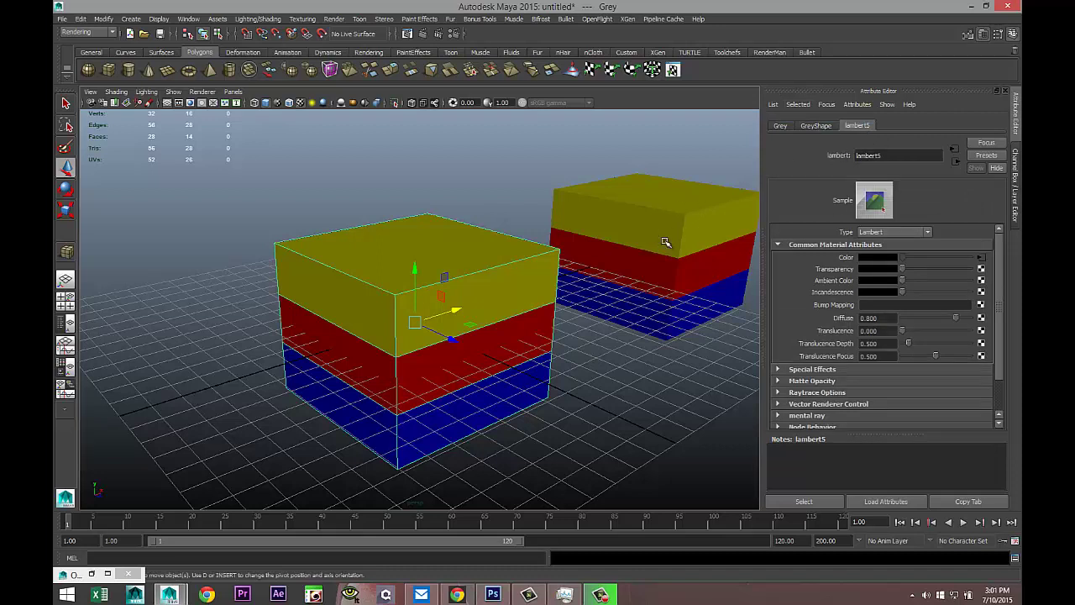
pyautogui.click(687, 229)
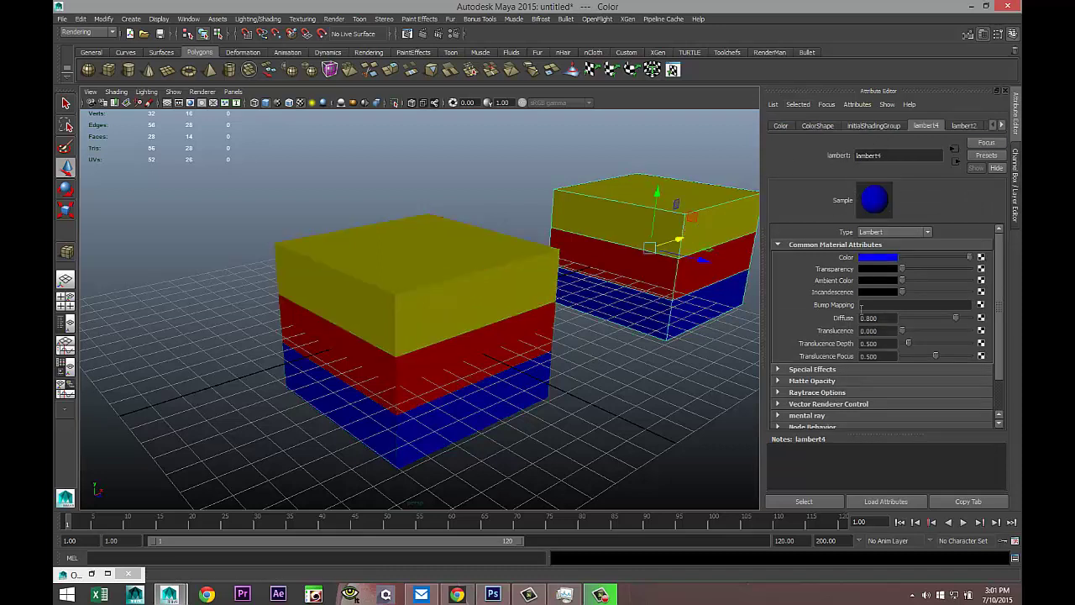
pyautogui.click(445, 274)
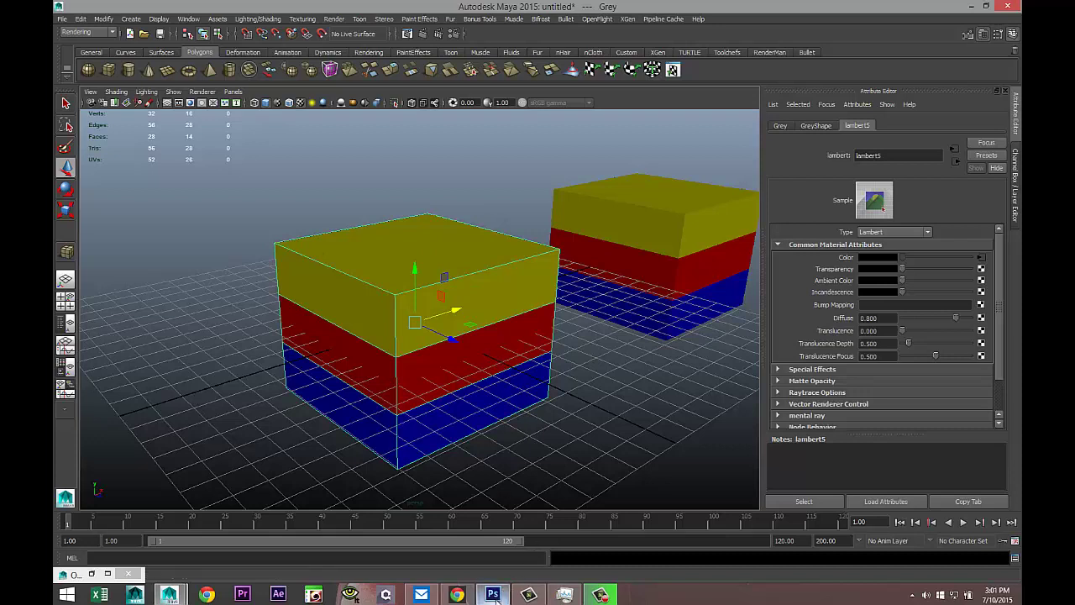
pyautogui.moveTo(494, 593)
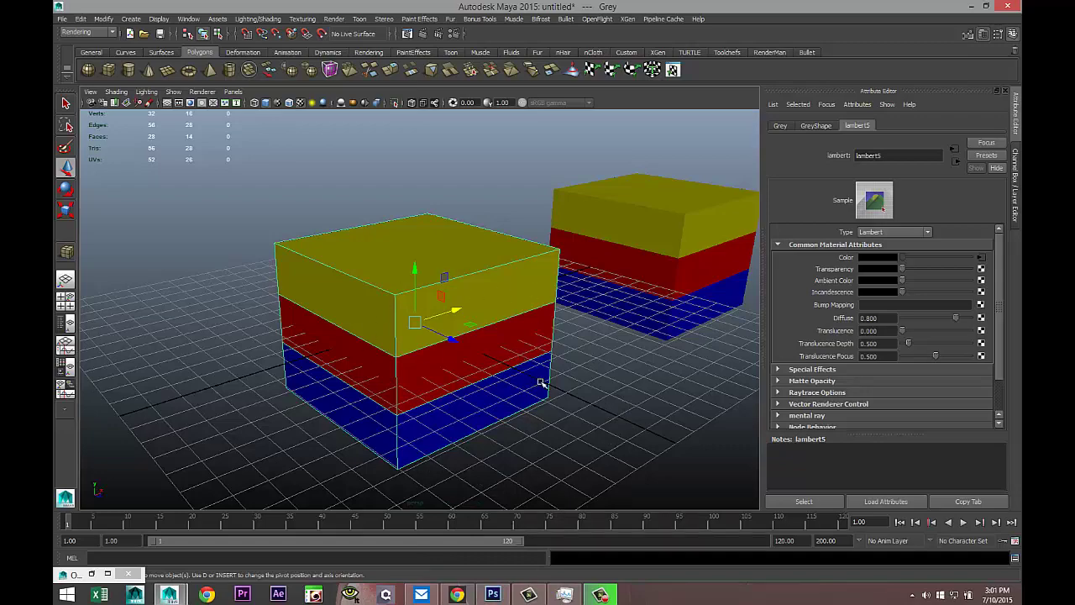
pyautogui.keyDown('alt'); pyautogui.moveTo(542, 384); pyautogui.dragTo(505, 386); pyautogui.keyUp('alt')
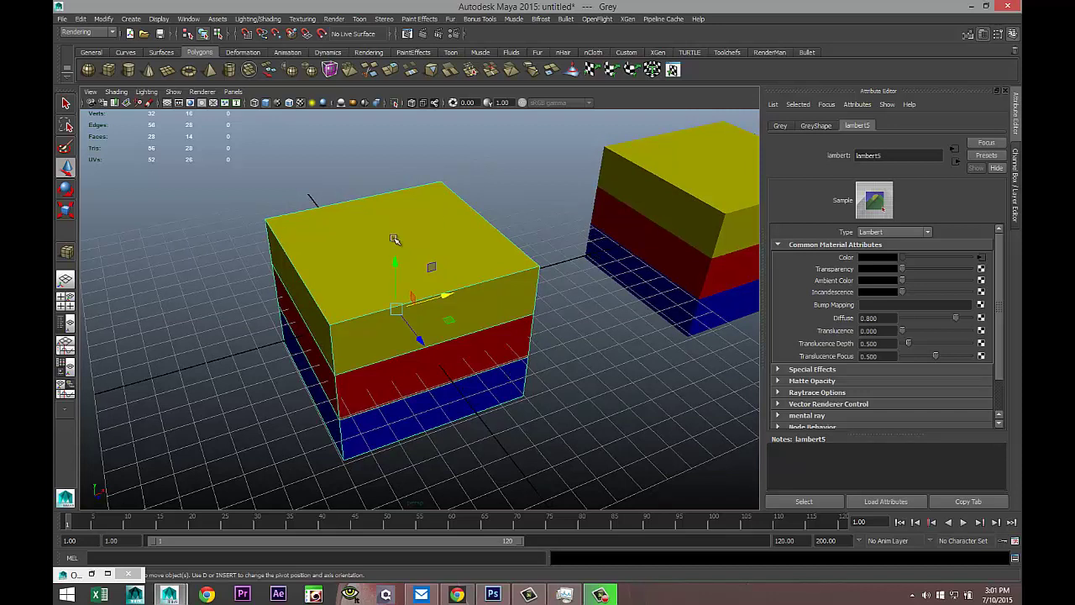
# - Triangulate the Grey cube via Polygons Mesh > Triangulate, adding polyTriangulate1
pyautogui.click(91, 33)
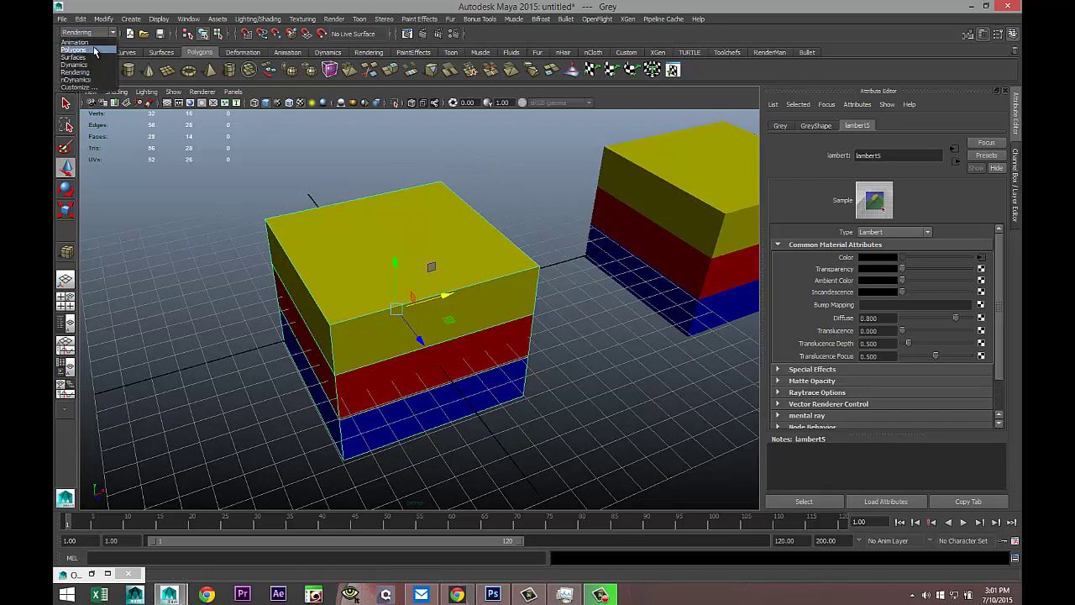
pyautogui.click(94, 49)
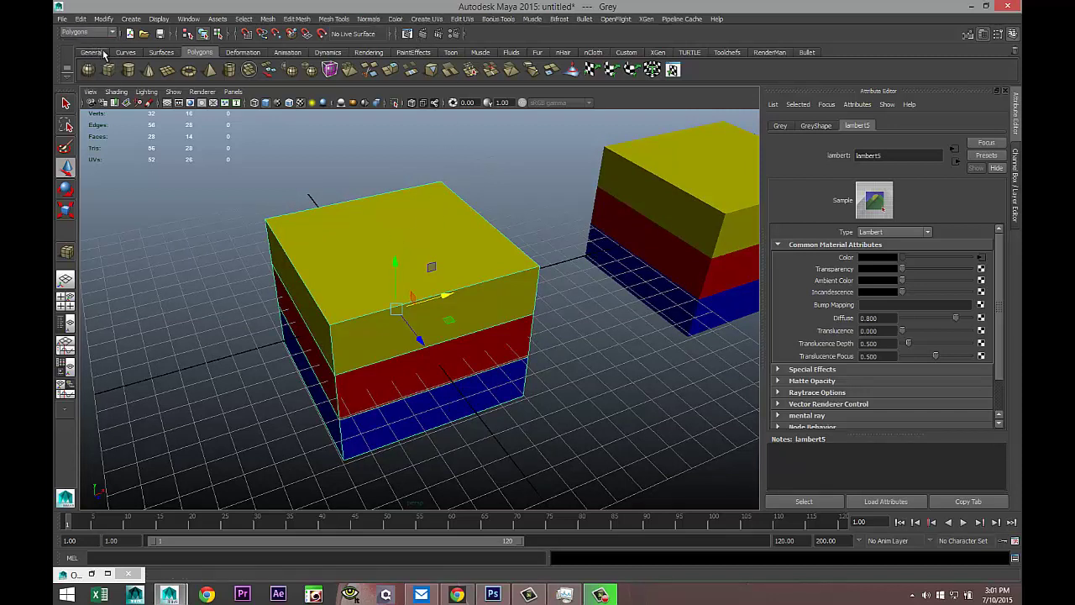
pyautogui.click(268, 20)
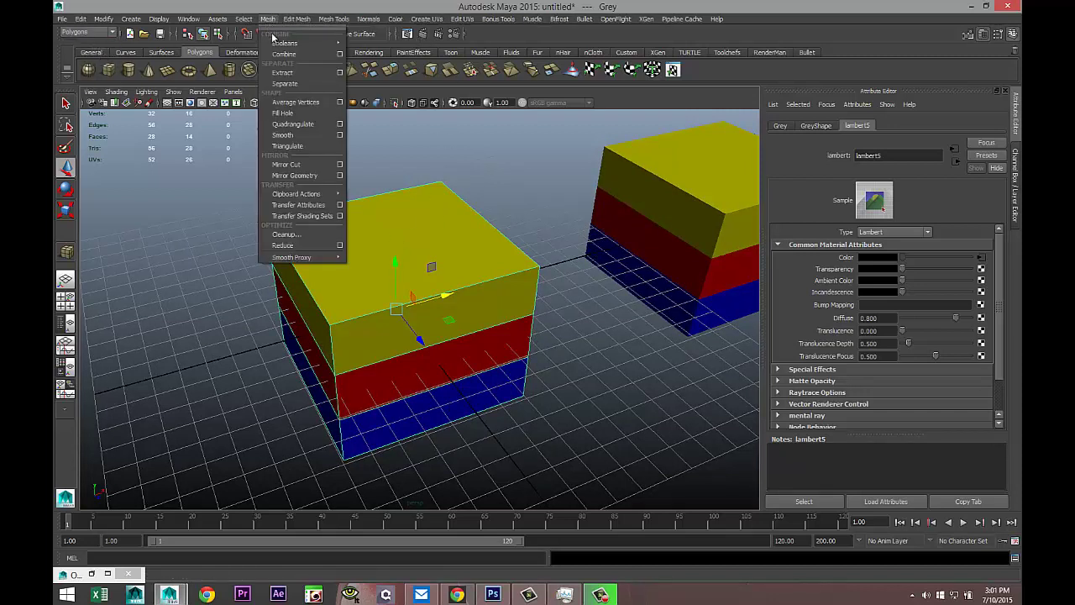
pyautogui.click(308, 147)
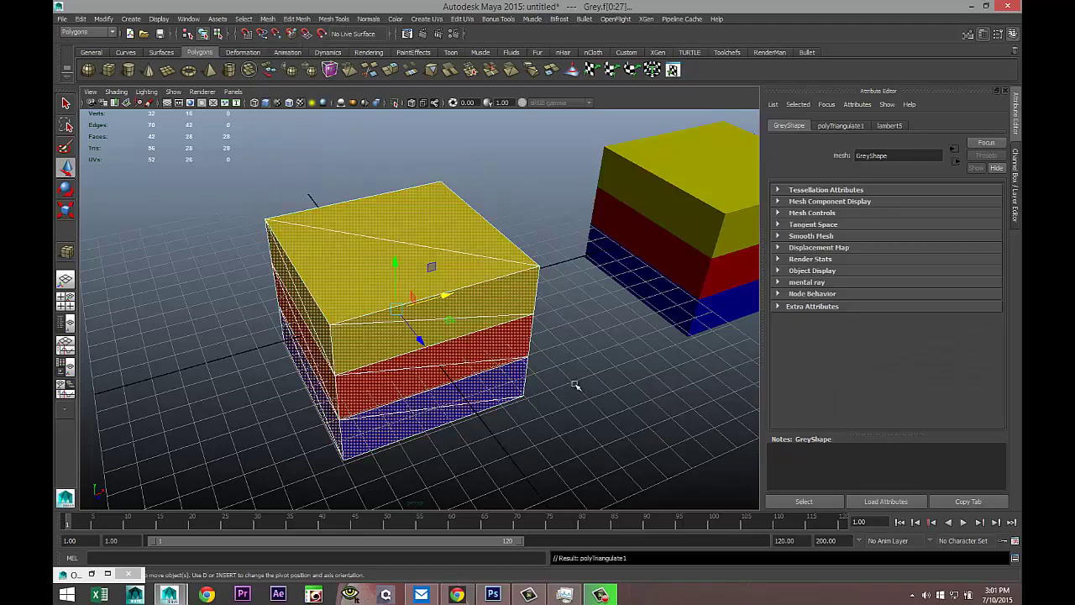
pyautogui.moveTo(550, 408)
pyautogui.keyDown('alt'); pyautogui.mouseDown()
pyautogui.moveTo(549, 384)
pyautogui.moveTo(566, 408)
pyautogui.moveTo(549, 391)
pyautogui.moveTo(561, 408)
pyautogui.moveTo(551, 412)
pyautogui.mouseUp(); pyautogui.keyUp('alt')
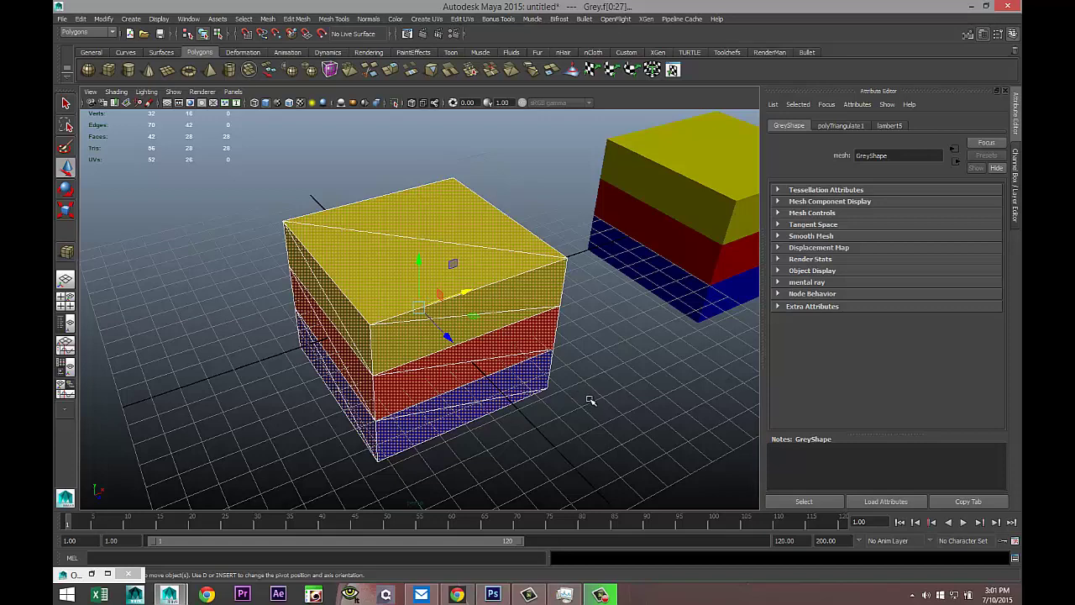
# - Export the selected cube to the Desktop as TriColorCubeOBJ.obj, then switch to Photoshop
pyautogui.click(61, 19)
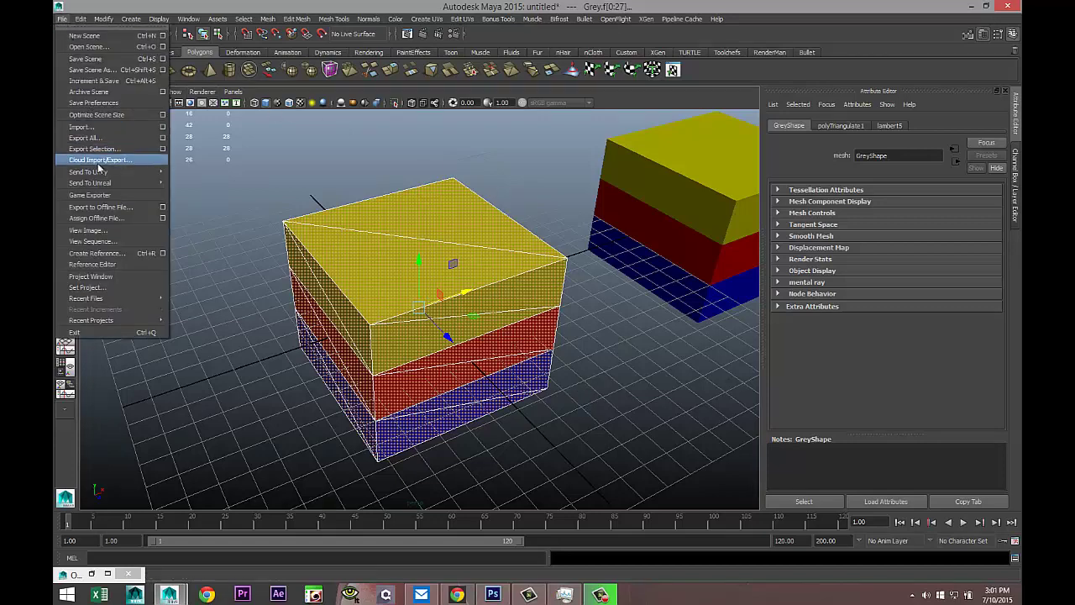
pyautogui.moveTo(101, 171)
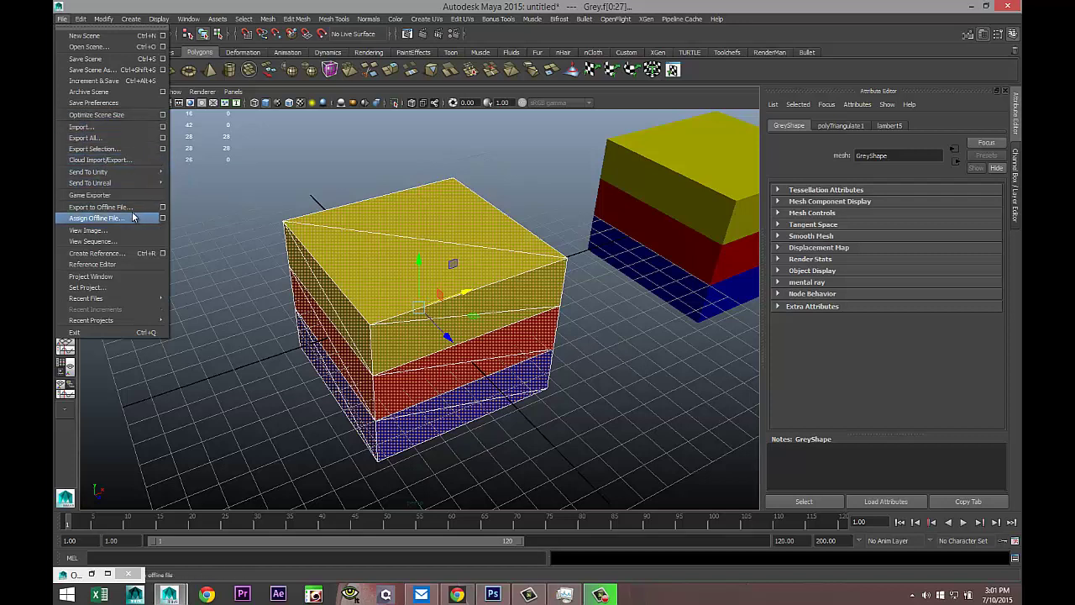
pyautogui.click(162, 149)
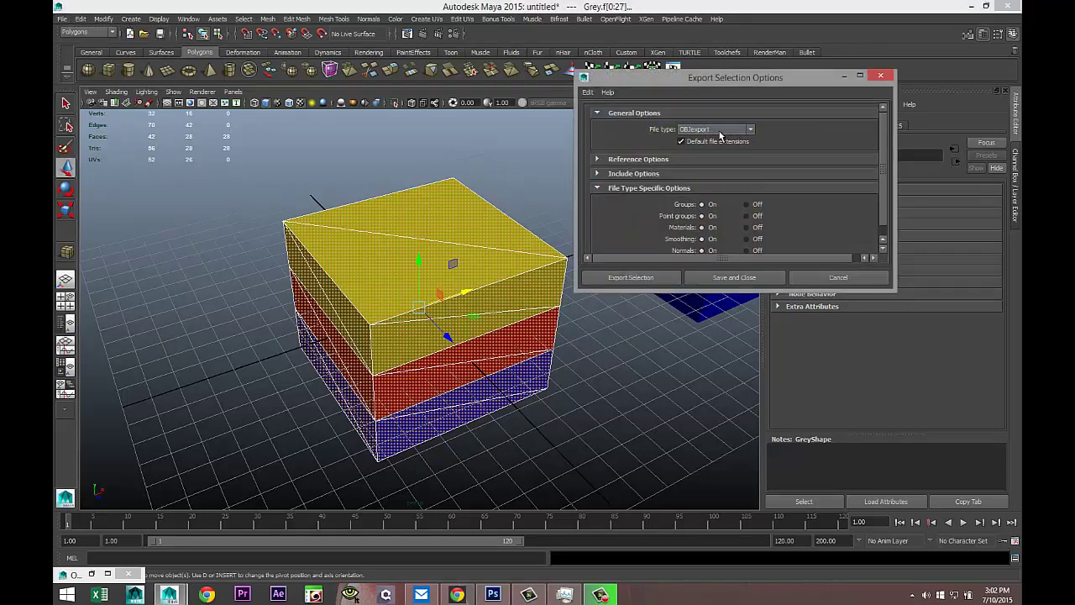
pyautogui.scroll(-1, 833, 155)
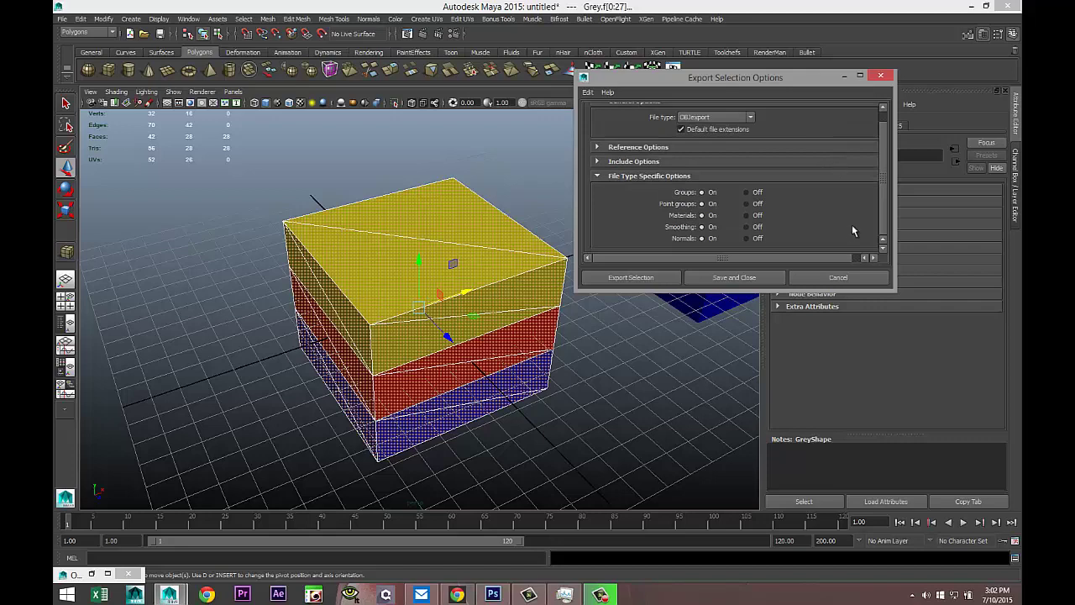
pyautogui.click(636, 280)
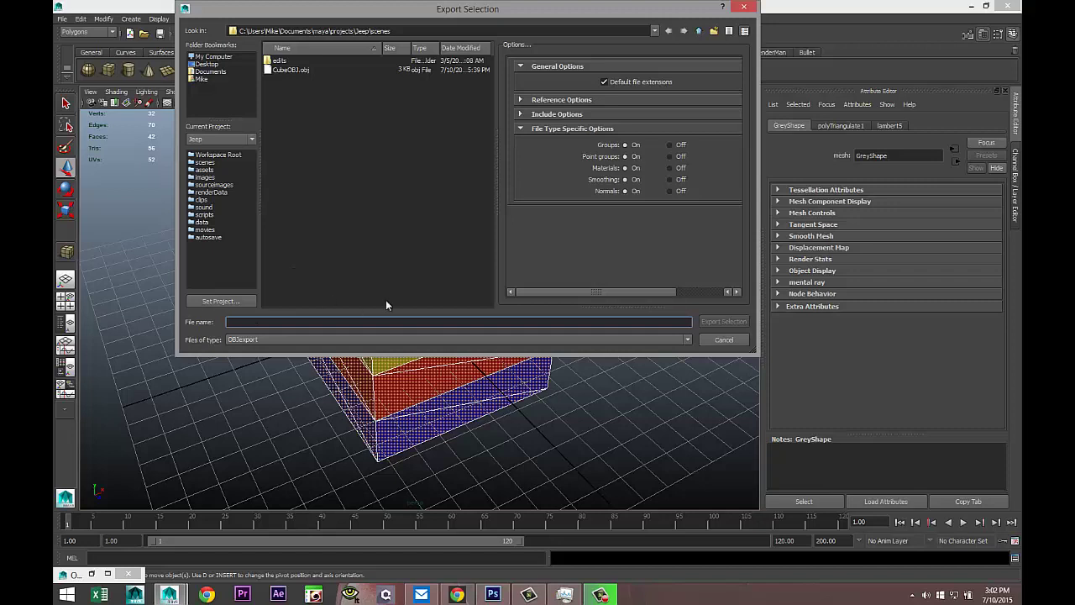
pyautogui.write('TriColor')
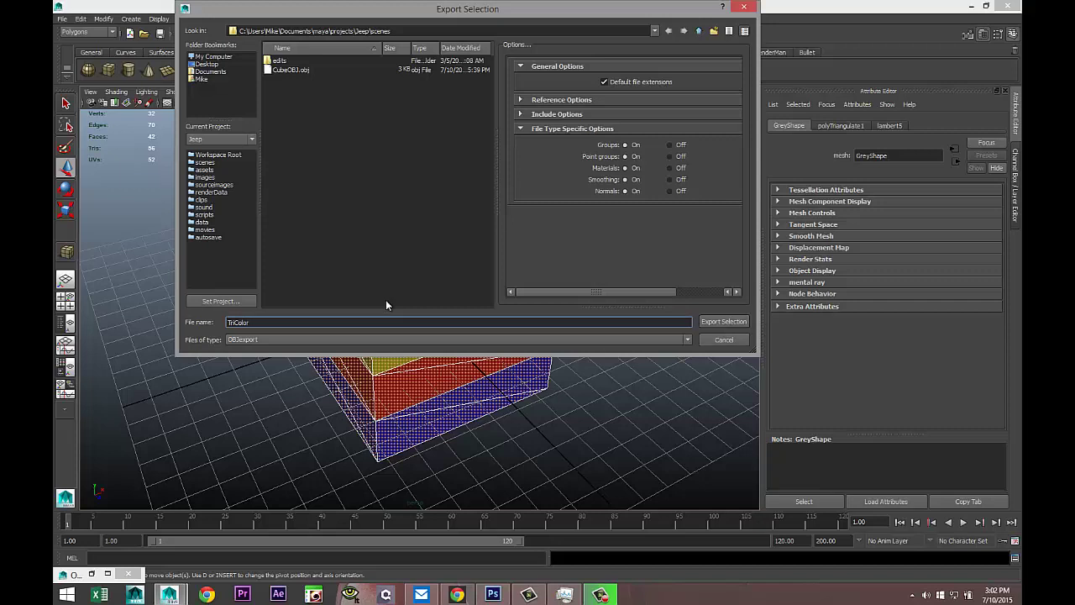
pyautogui.write('CubeOBJ')
pyautogui.click(208, 65)
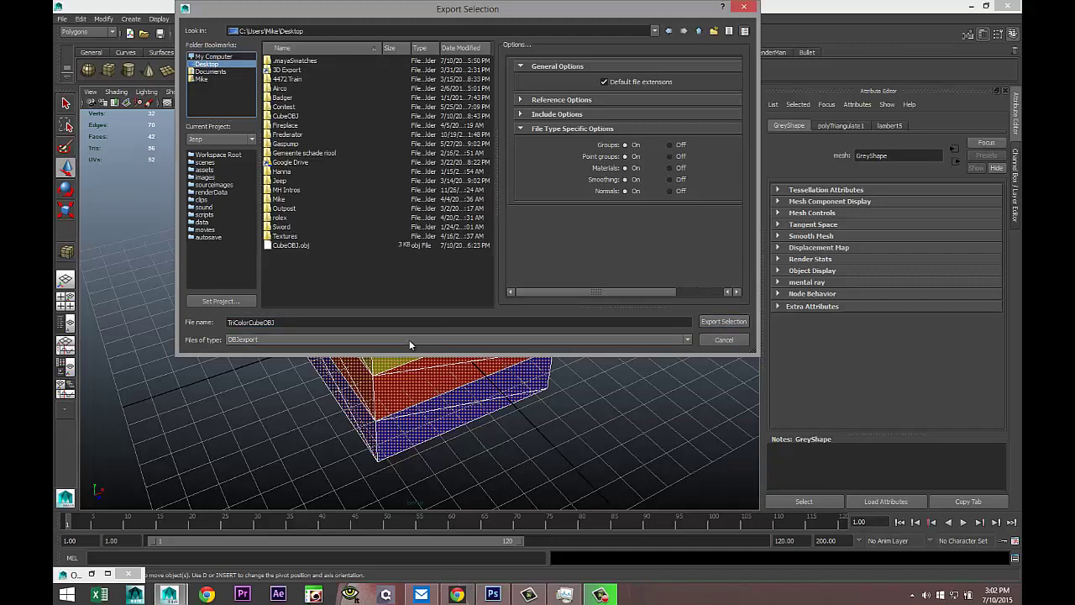
pyautogui.click(715, 320)
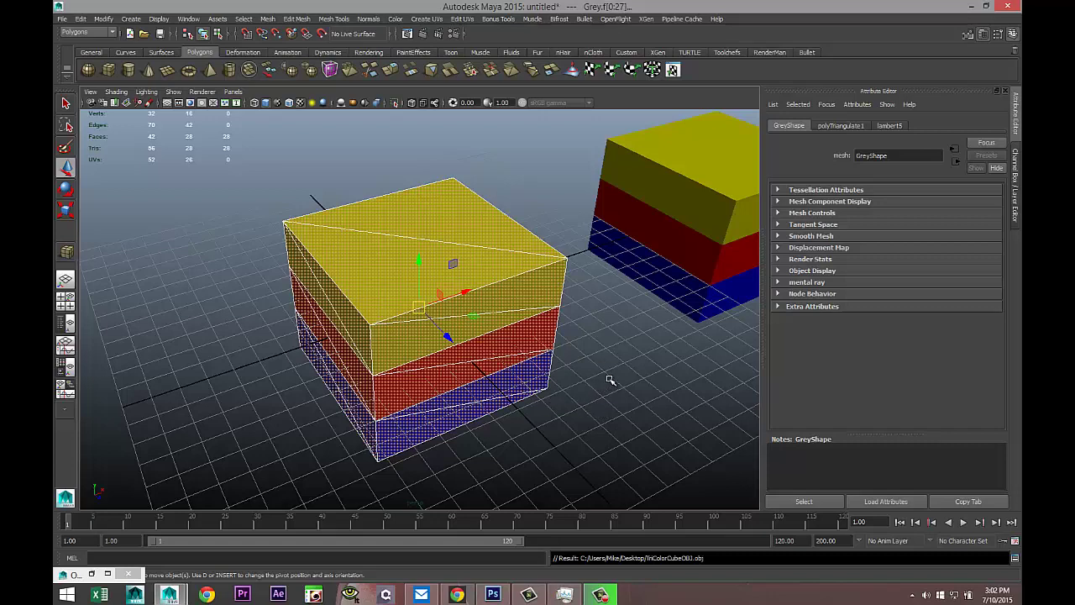
pyautogui.hotkey('alt', 'Tab')
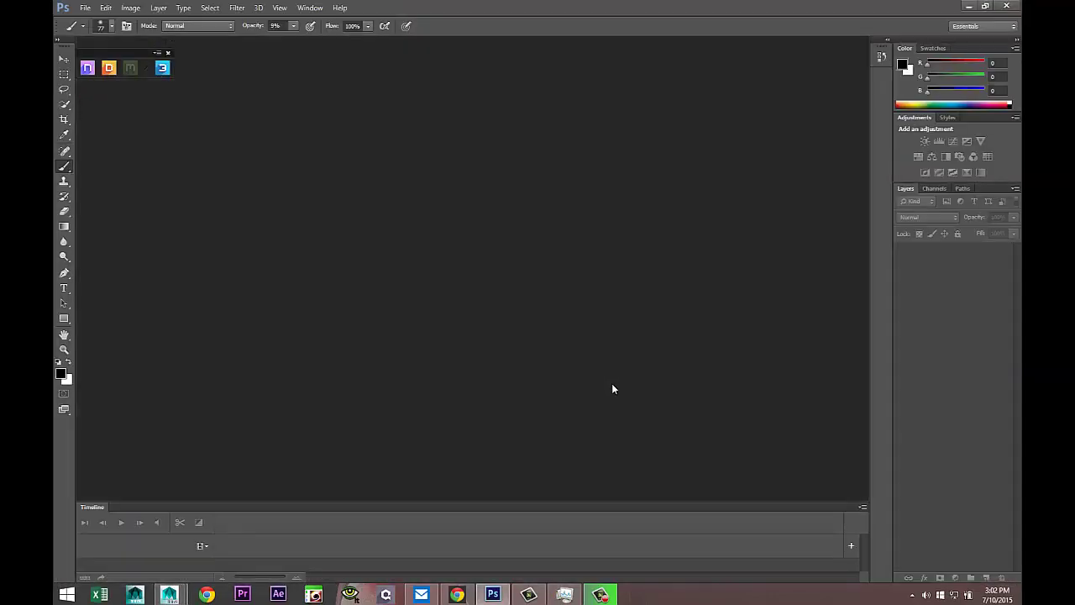
# - Load TriColorCubeOBJ.obj as the mesh in DDO's Base Creator
pyautogui.click(110, 68)
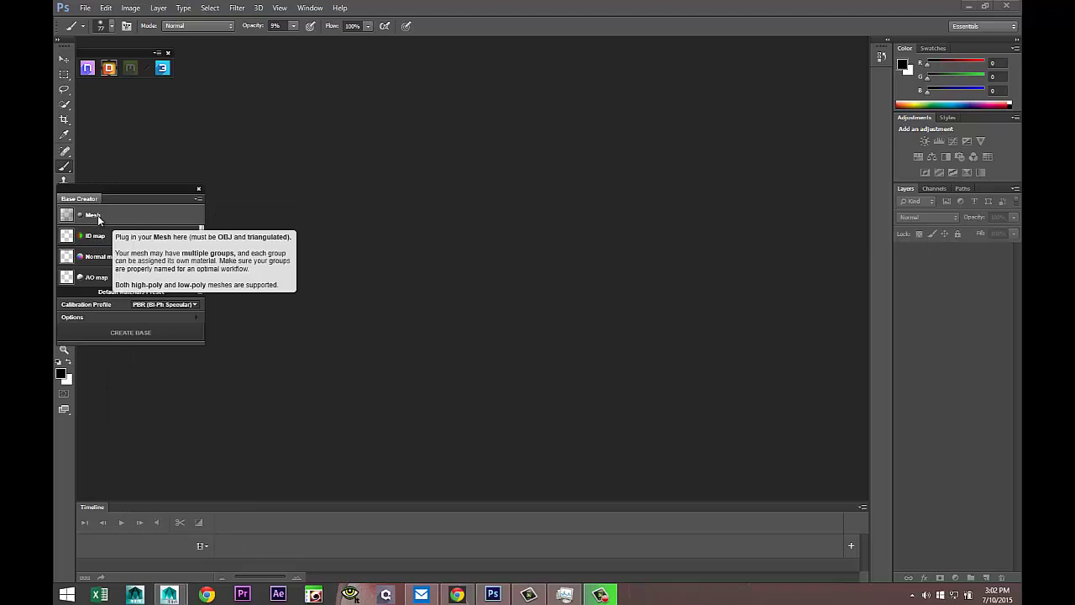
pyautogui.click(98, 215)
pyautogui.moveTo(530, 289); pyautogui.dragTo(531, 415)
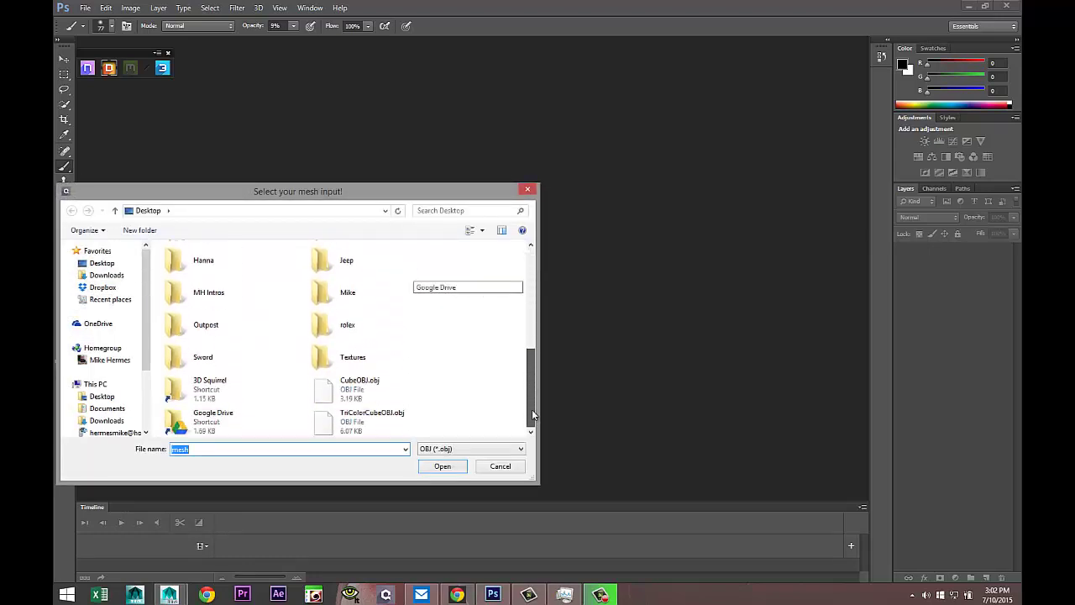
pyautogui.click(351, 422)
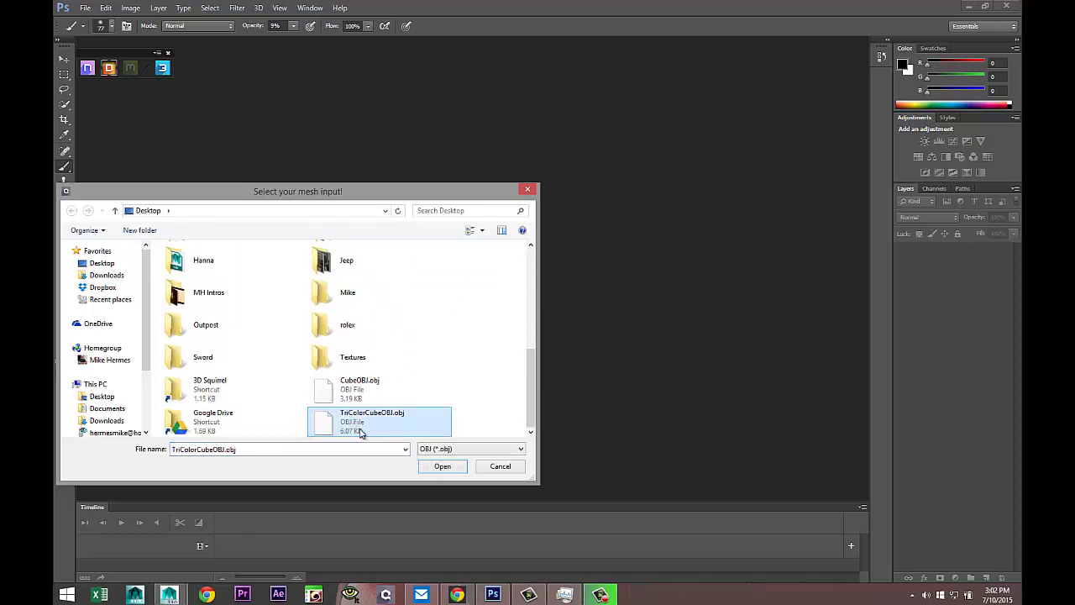
pyautogui.click(442, 466)
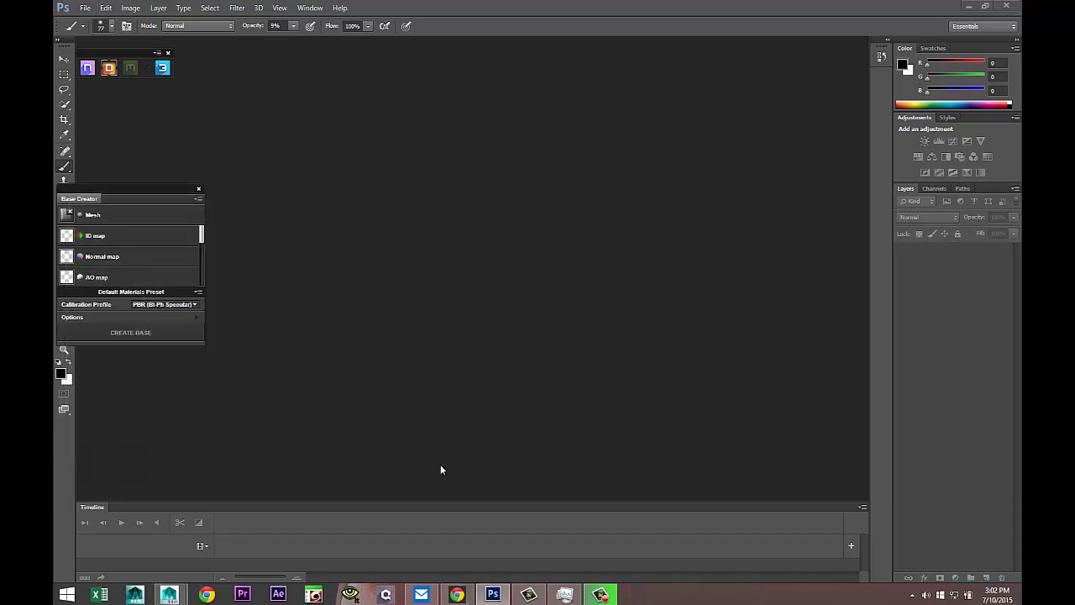
# - Load TriColorCubeIDMask.tga from the Desktop as the ID map
pyautogui.click(93, 239)
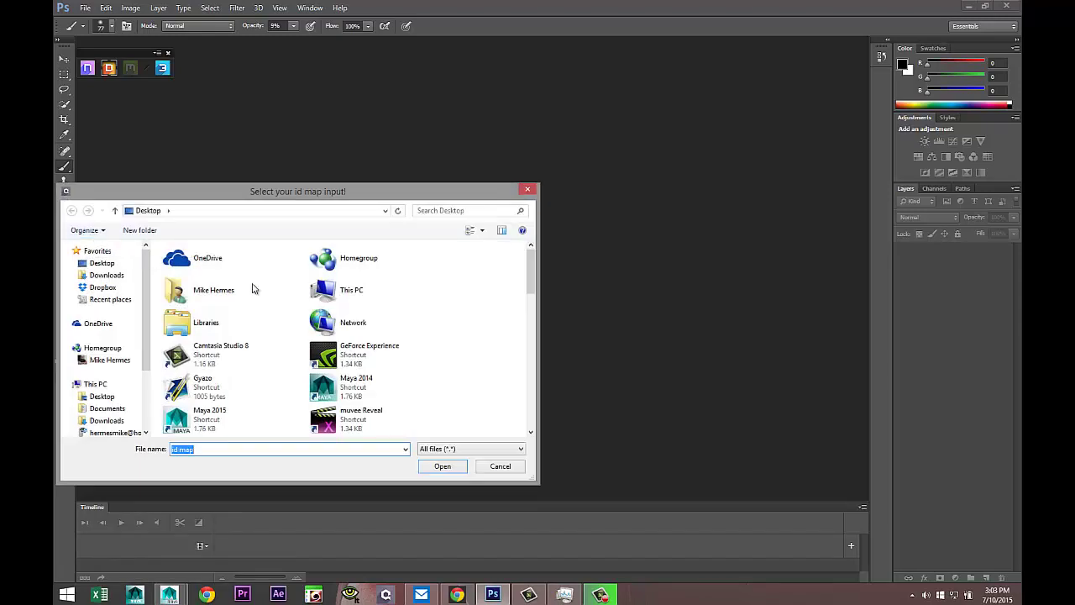
pyautogui.moveTo(531, 269); pyautogui.dragTo(531, 405)
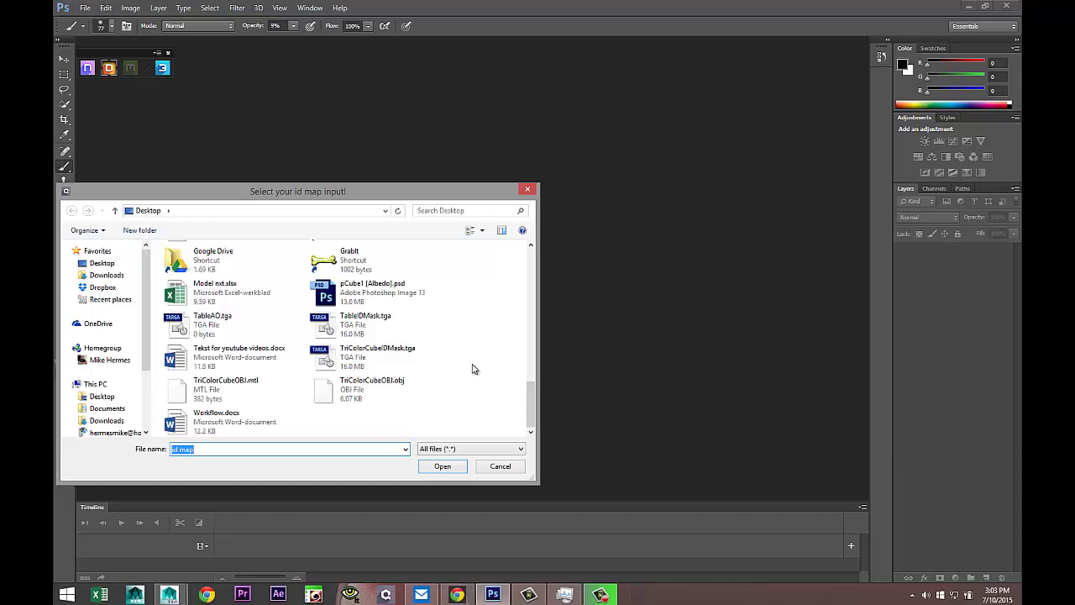
pyautogui.click(405, 357)
pyautogui.click(442, 467)
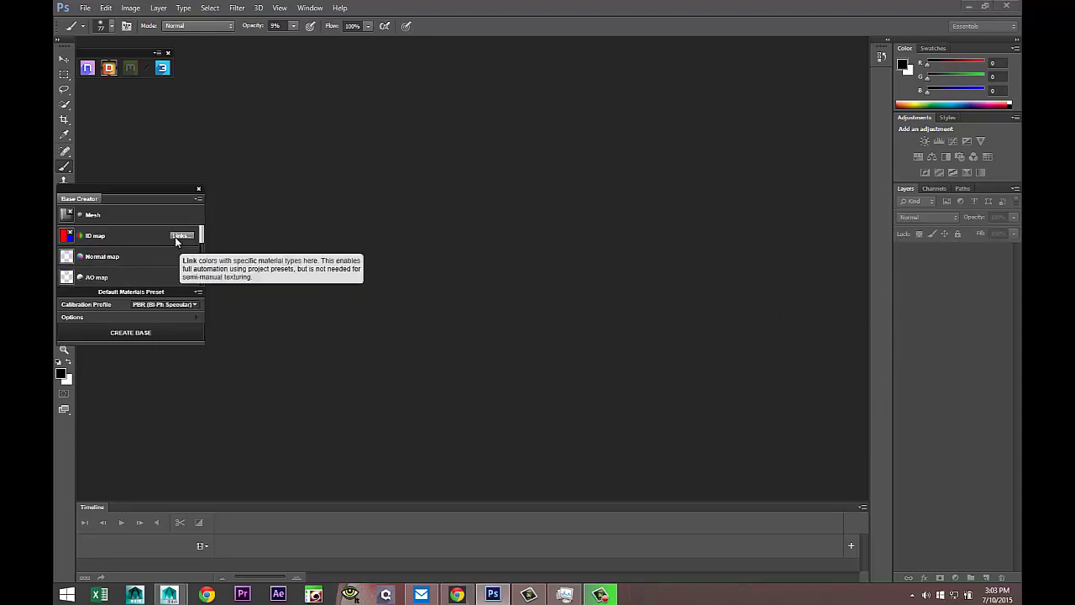
# - Link red to Leather Worn, blue to Painted Metal Black, and yellow to Gravel
pyautogui.click(179, 235)
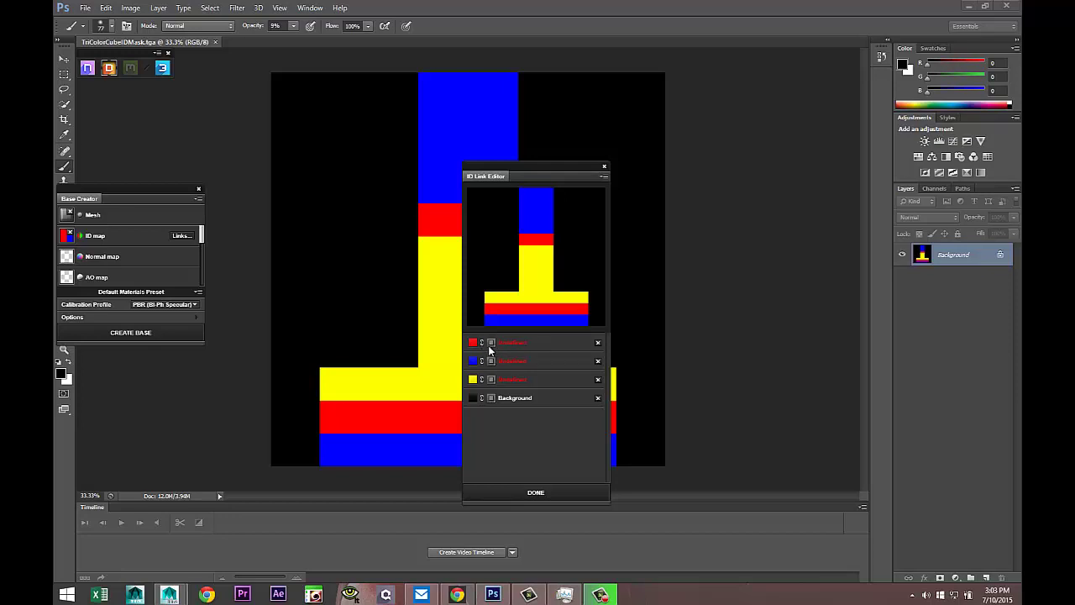
pyautogui.click(491, 343)
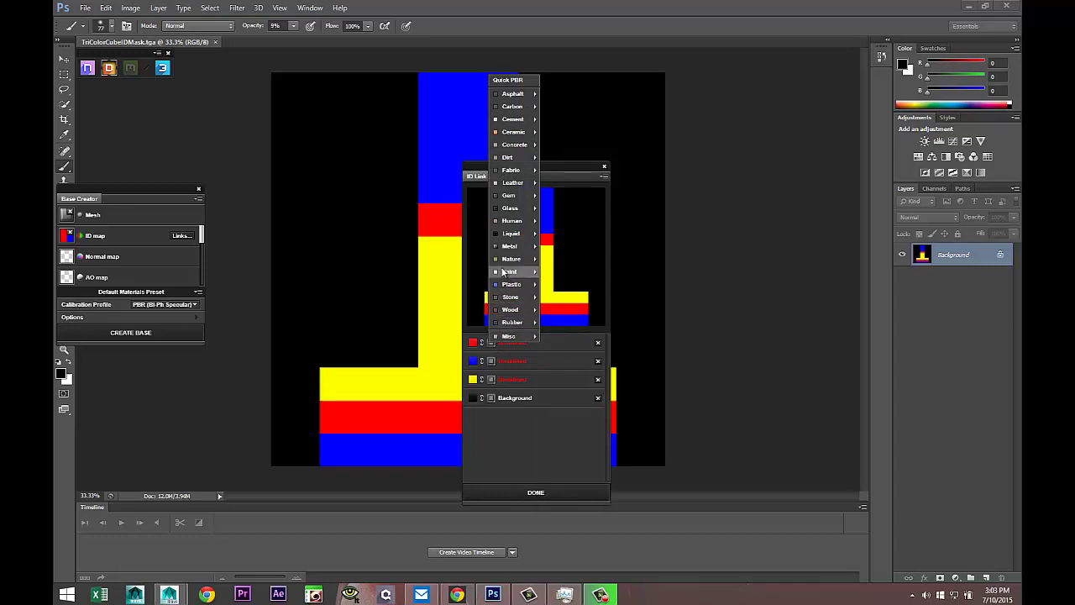
pyautogui.moveTo(521, 186)
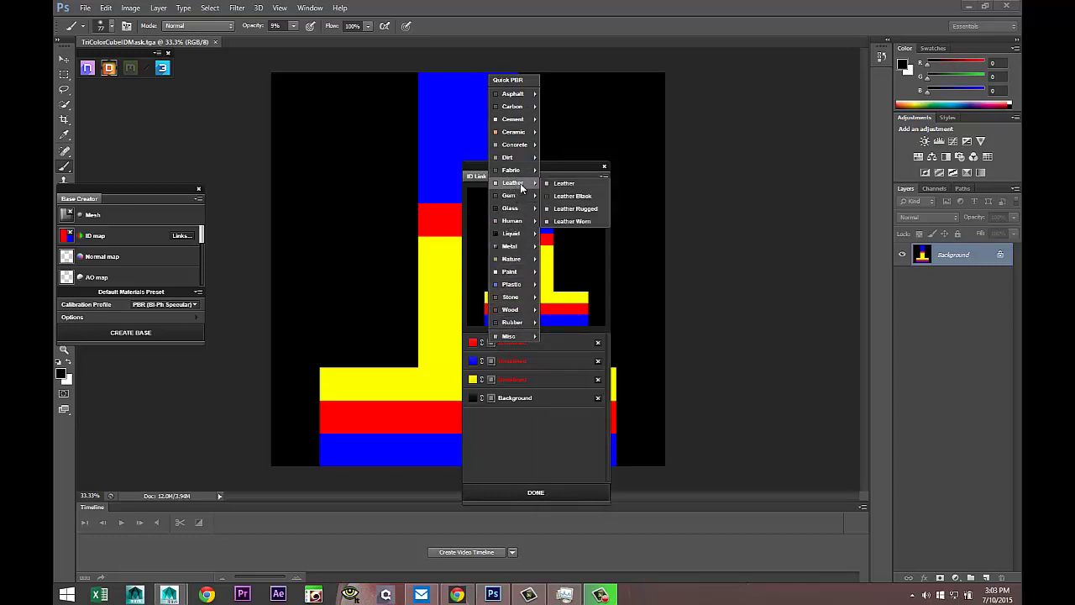
pyautogui.click(579, 221)
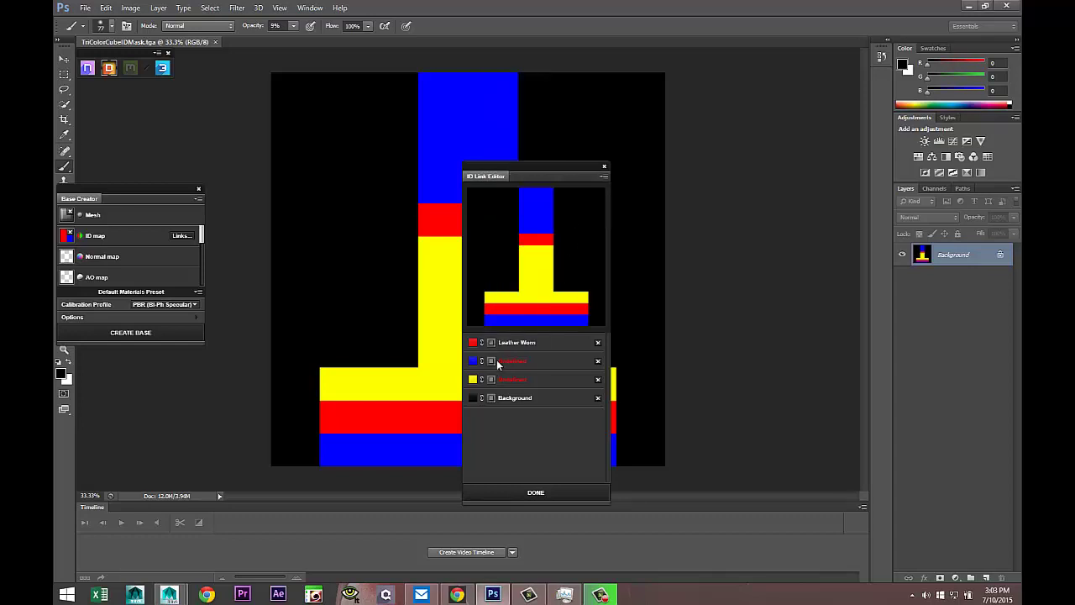
pyautogui.click(491, 362)
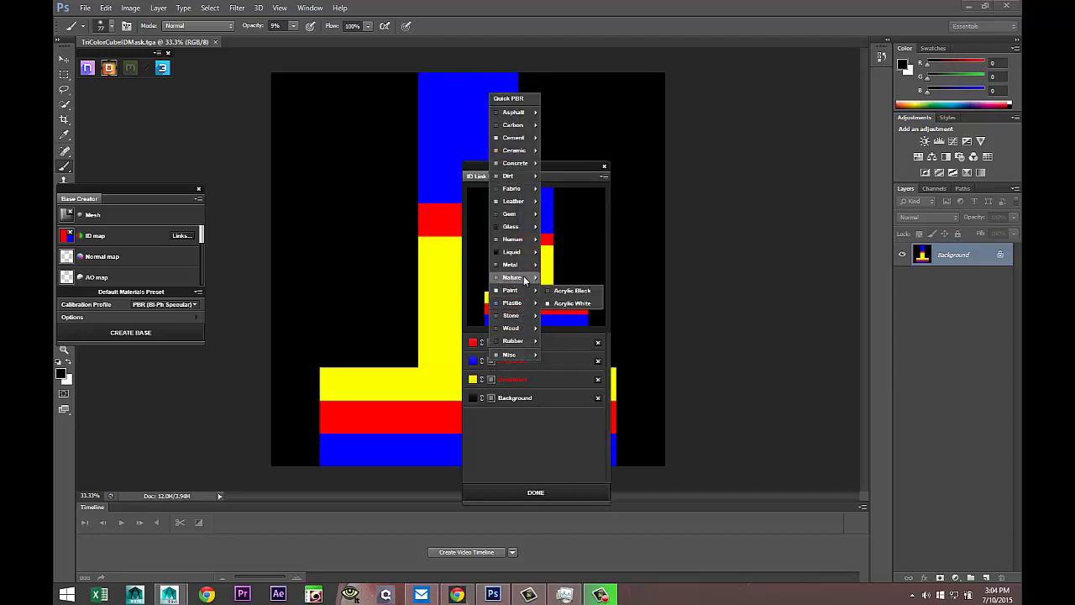
pyautogui.moveTo(528, 269)
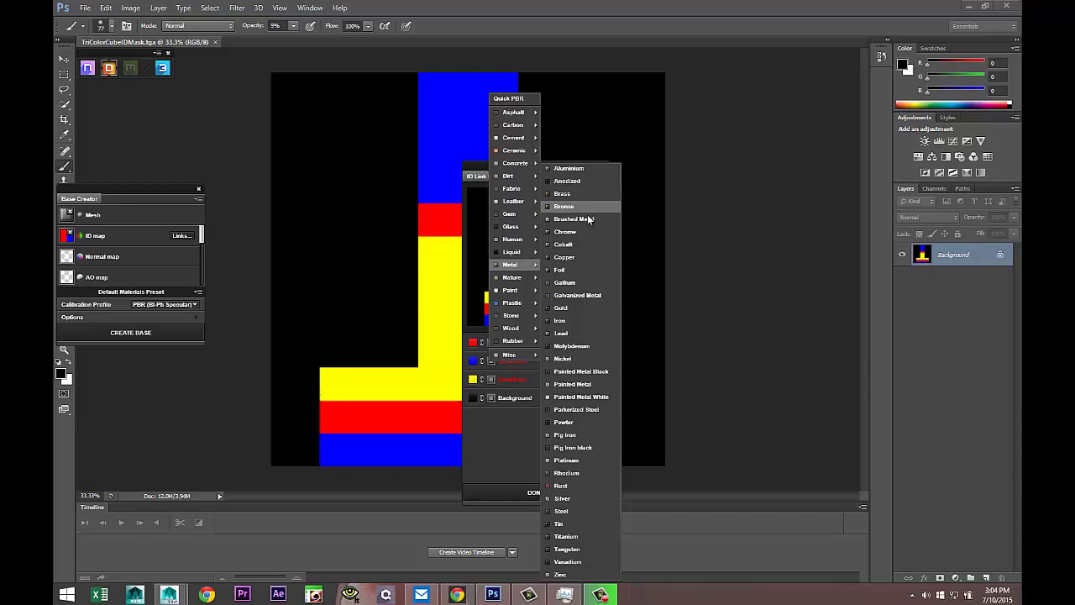
pyautogui.click(597, 376)
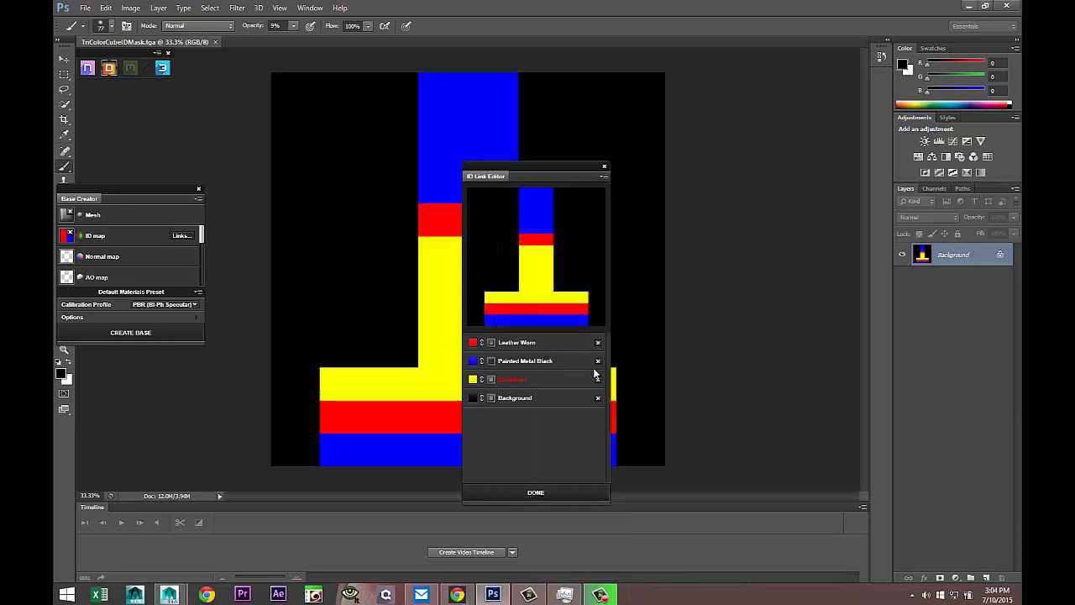
pyautogui.click(493, 384)
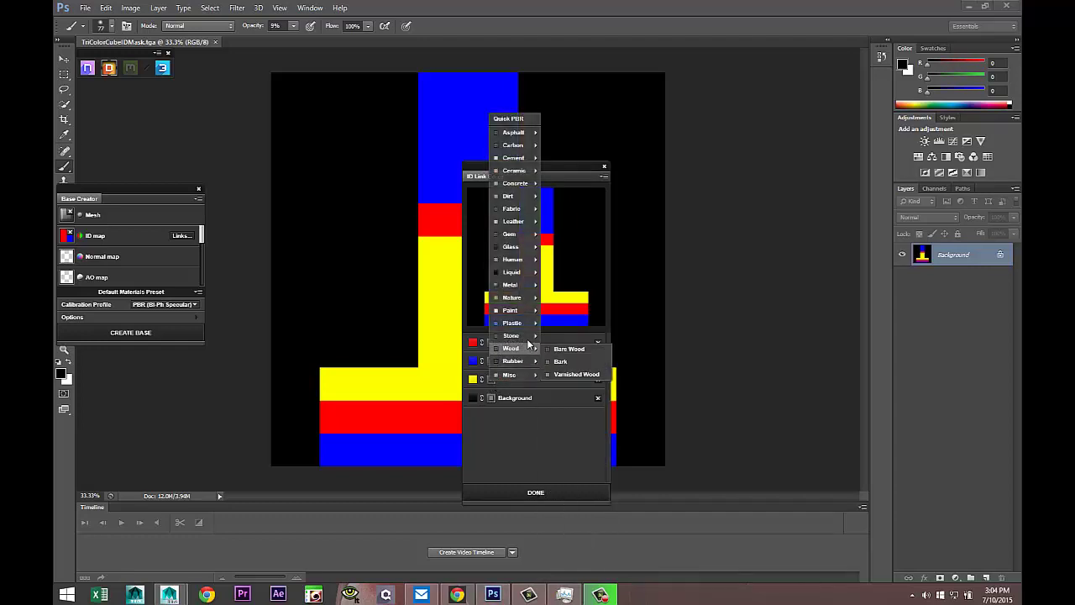
pyautogui.moveTo(517, 336)
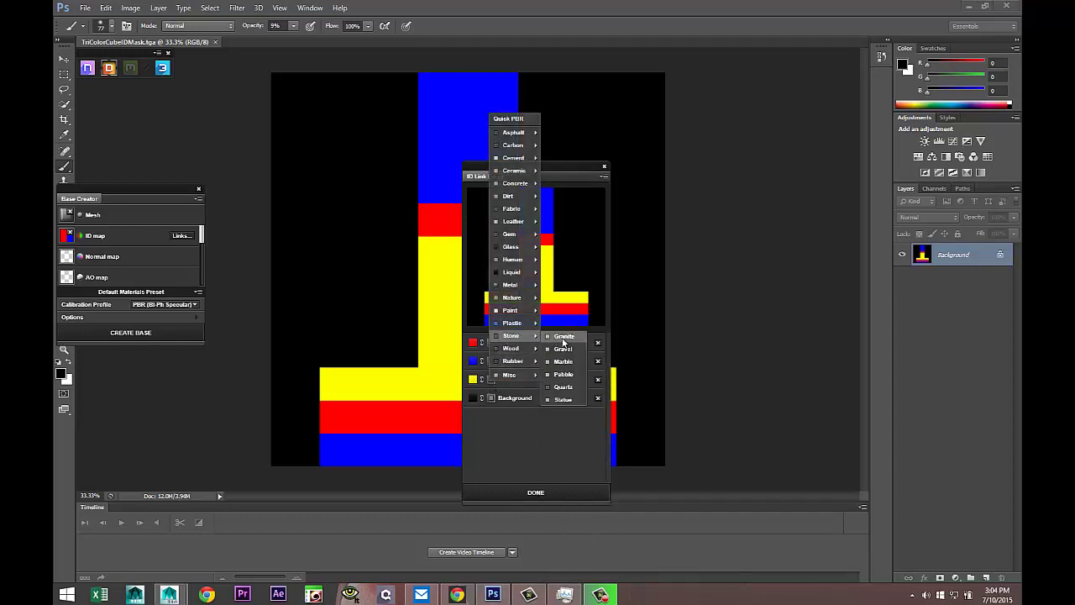
pyautogui.click(564, 348)
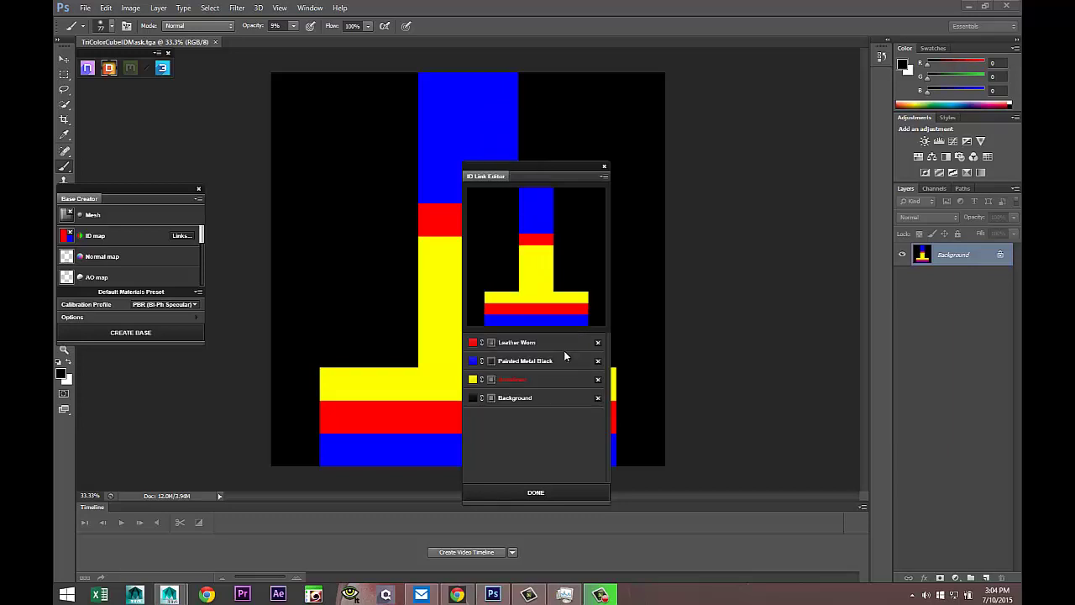
pyautogui.click(570, 493)
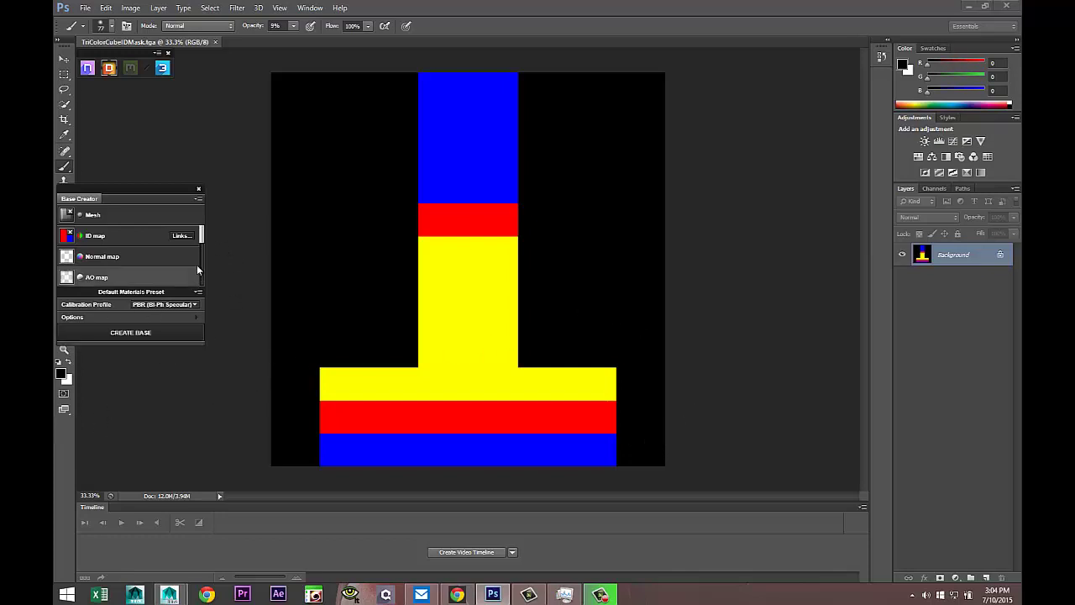
# - Generate the DDO texture base from the mesh and ID map with Create Base
pyautogui.click(198, 199)
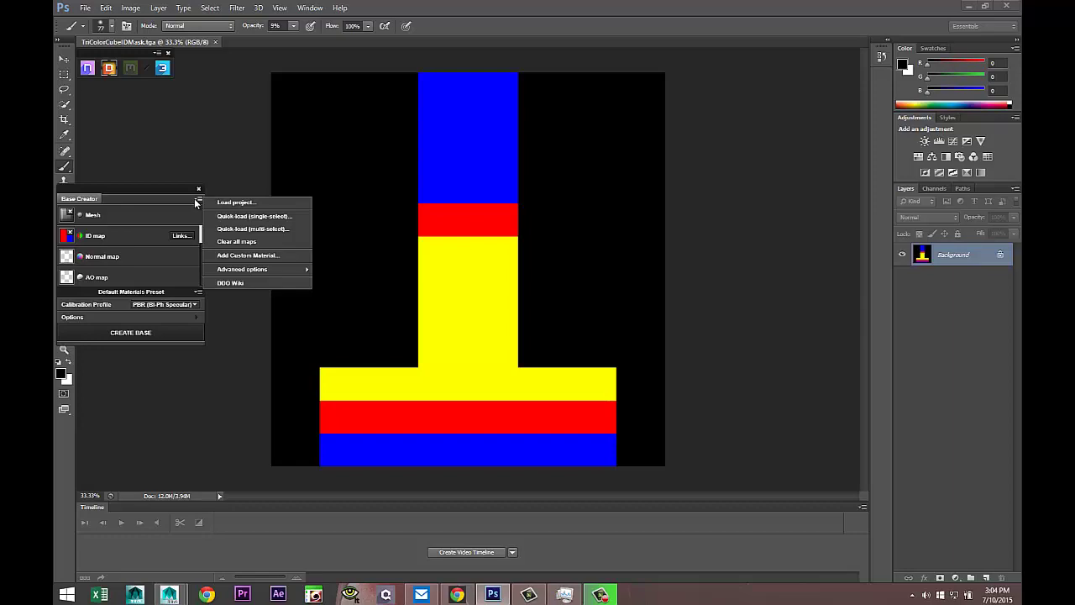
pyautogui.click(196, 202)
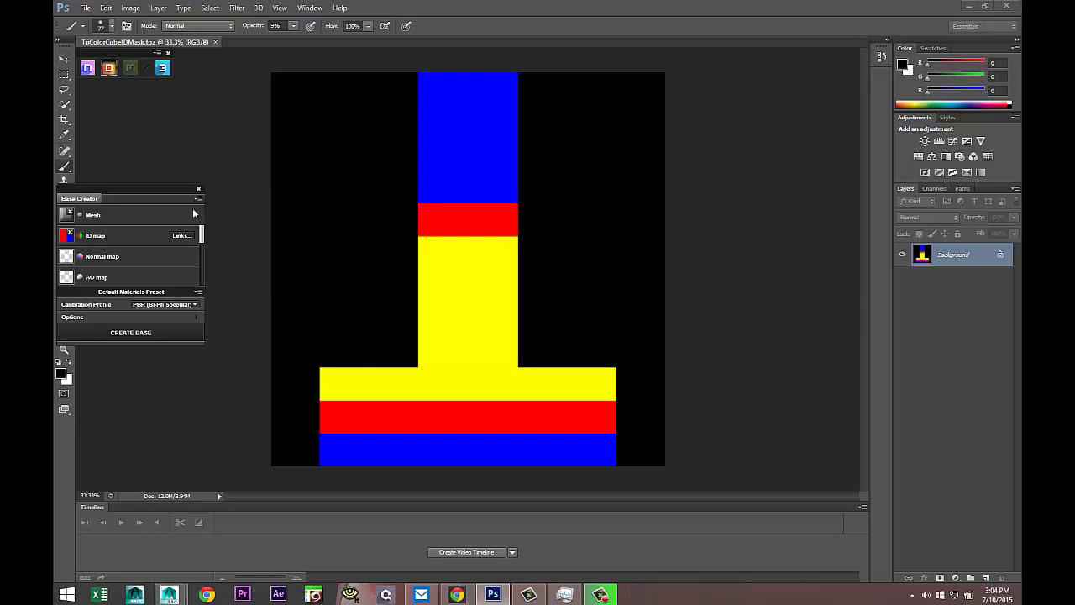
pyautogui.click(149, 333)
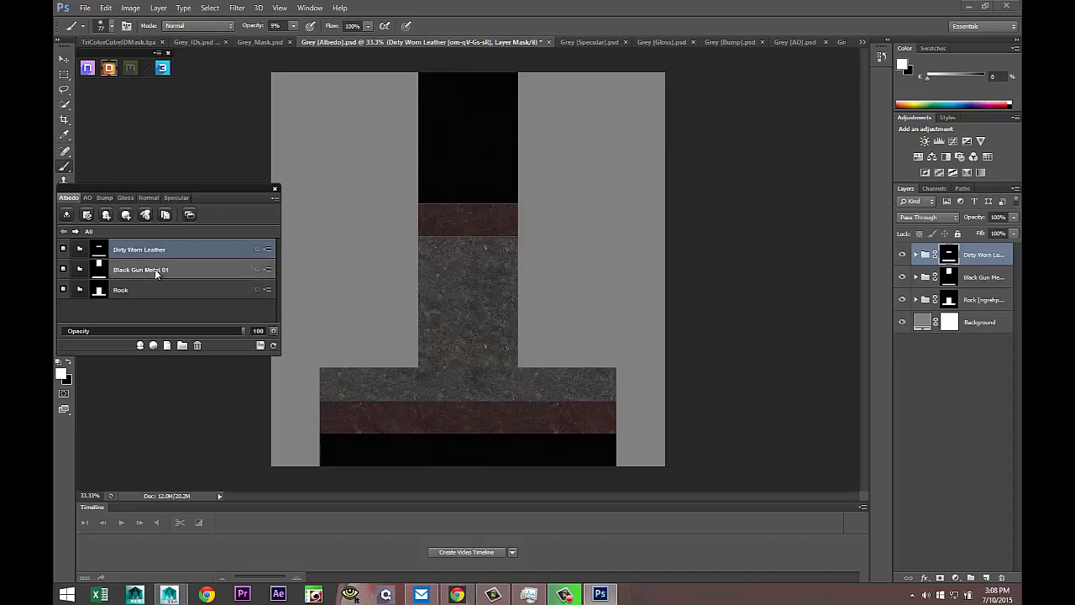
# - Inspect the Dirty Worn Leather, Black Gun Metal 01 and Rock groups, then open the 3DO viewer
pyautogui.click(916, 256)
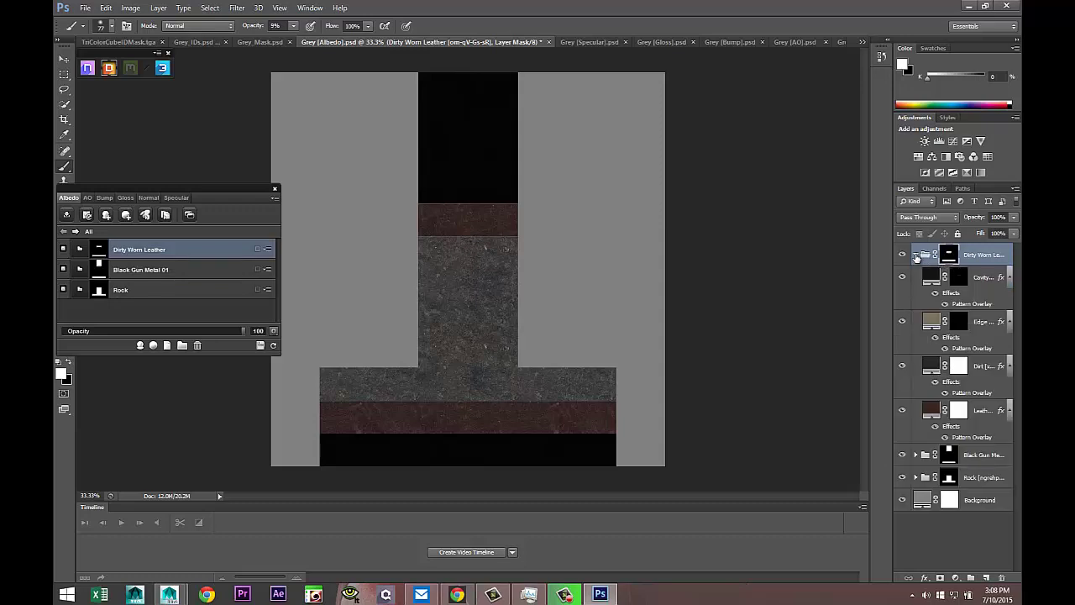
pyautogui.click(916, 256)
pyautogui.click(916, 278)
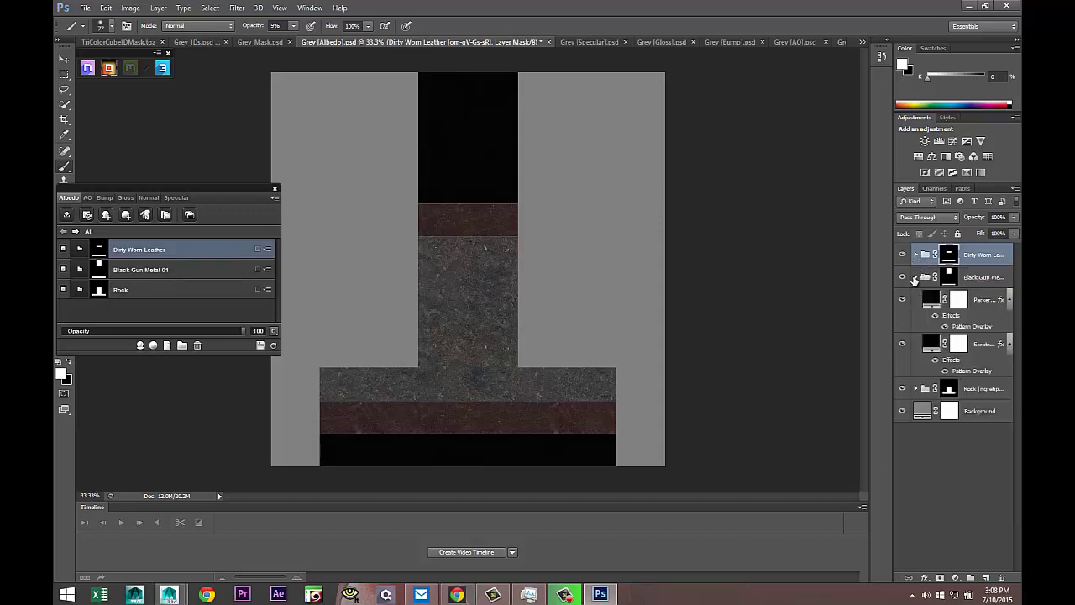
pyautogui.click(916, 278)
pyautogui.click(916, 299)
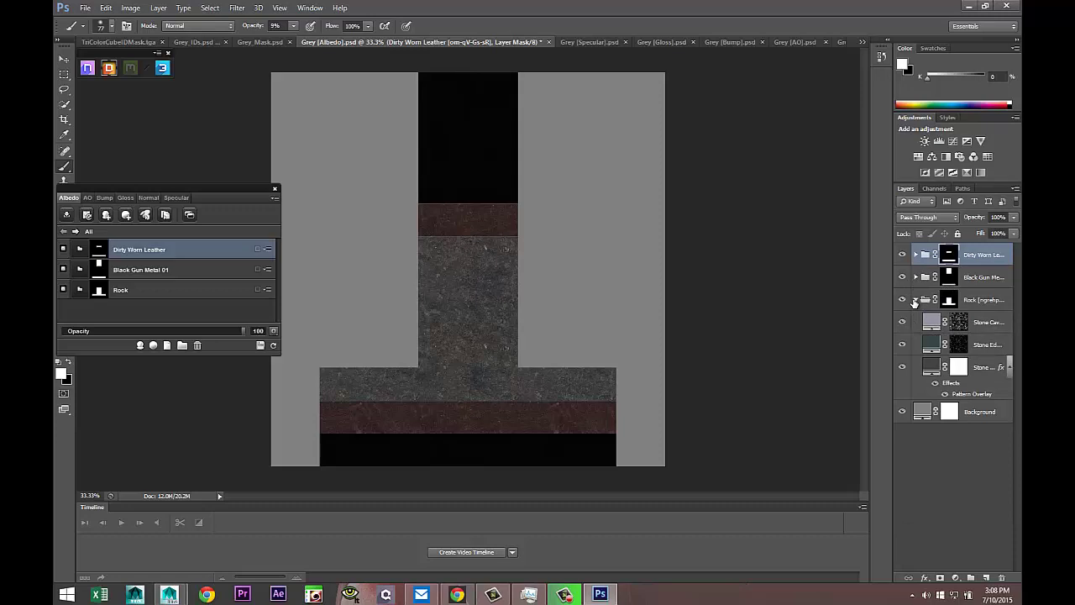
pyautogui.click(915, 300)
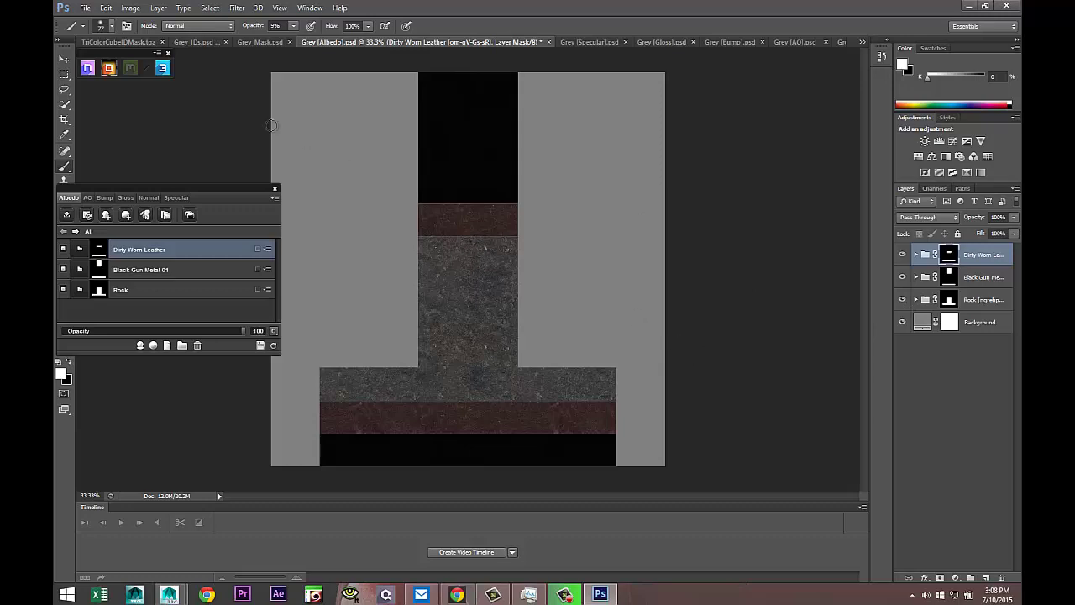
pyautogui.click(162, 69)
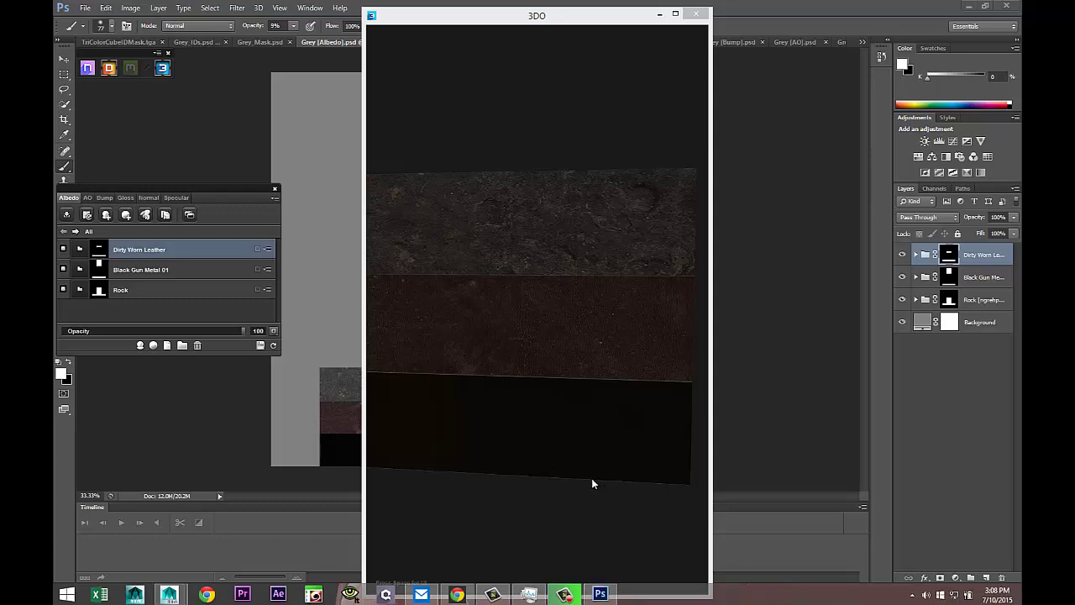
# - Orbit the 3DO preview to view the cube's top and side, then minimize 3DO
pyautogui.moveTo(575, 429); pyautogui.dragTo(346, 306)
pyautogui.moveTo(463, 347); pyautogui.dragTo(595, 429)
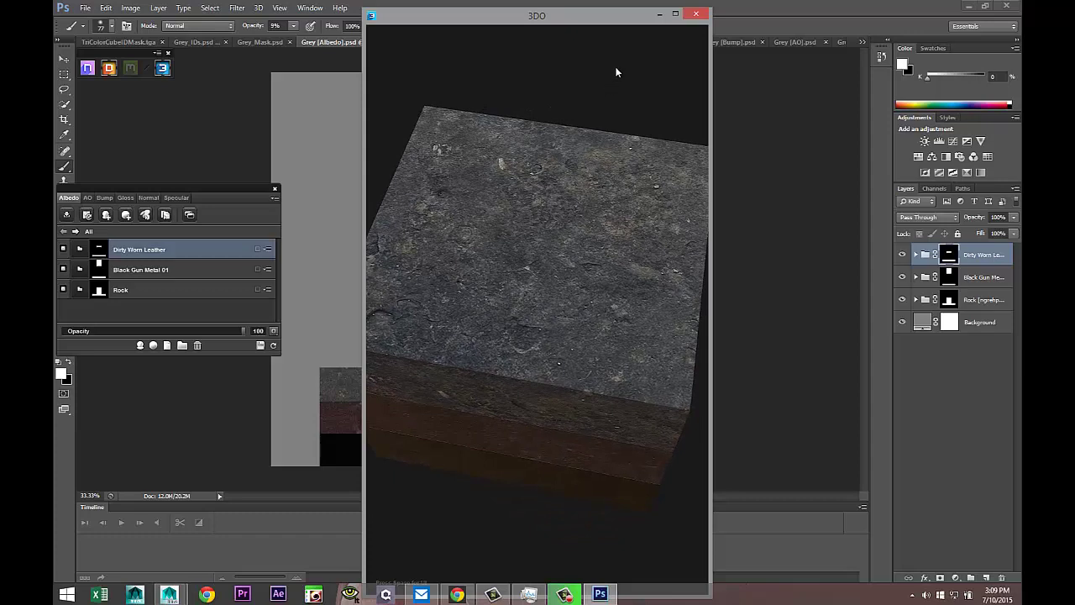
pyautogui.click(659, 14)
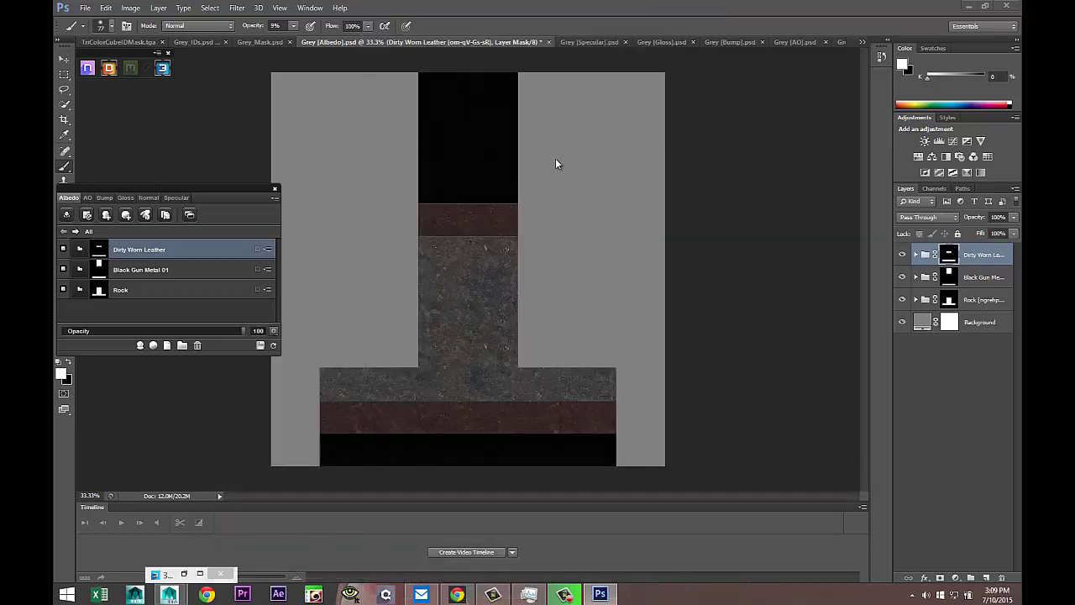
# - Save the albedo document to the Desktop as TriCubeTexture.psd, accepting the Photoshop format options
pyautogui.click(84, 8)
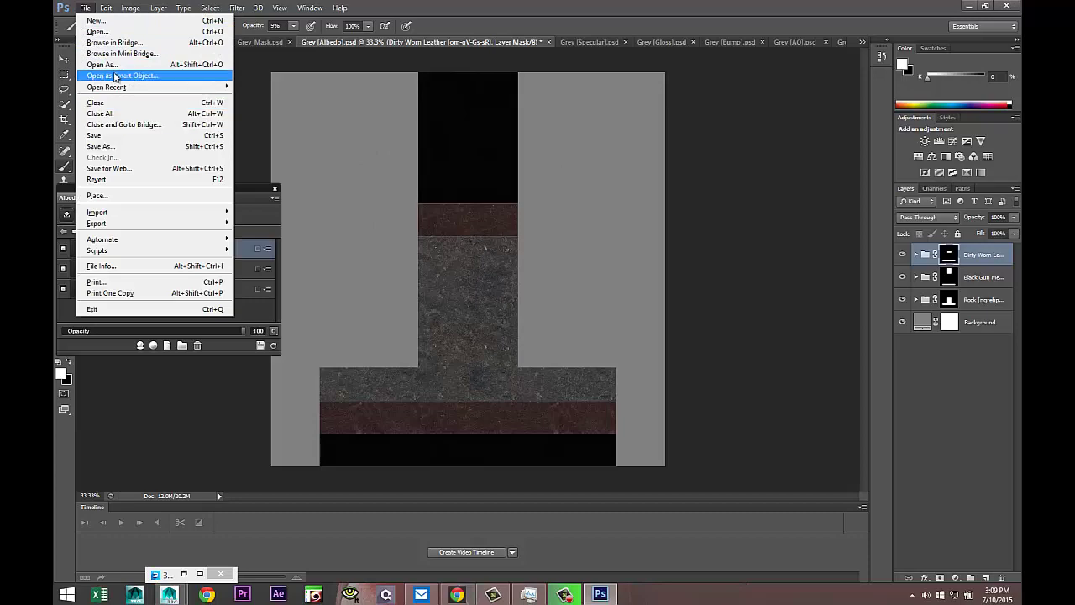
pyautogui.click(121, 146)
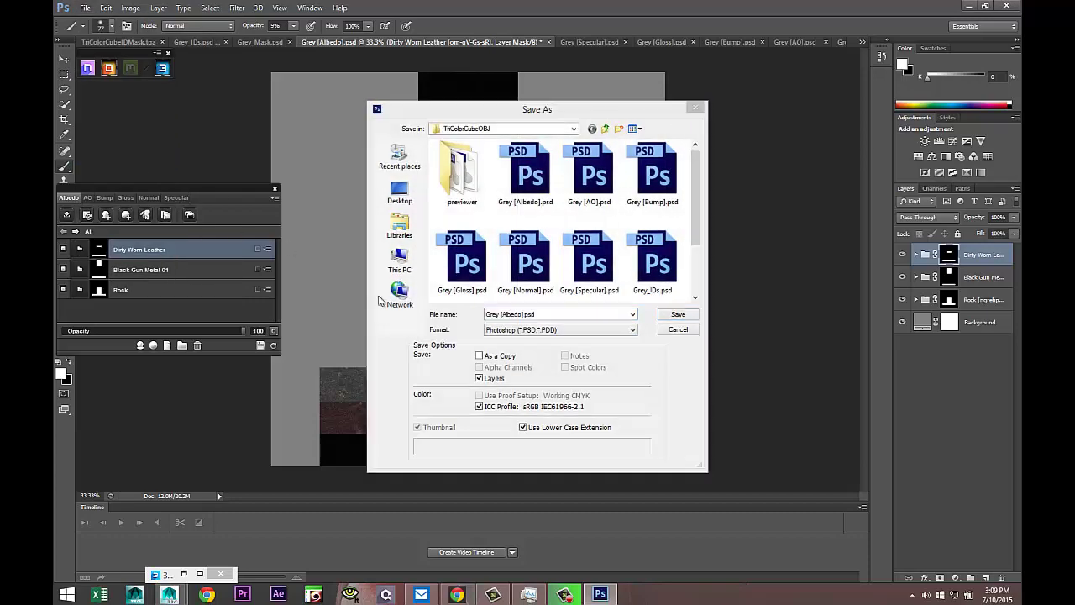
pyautogui.click(563, 314)
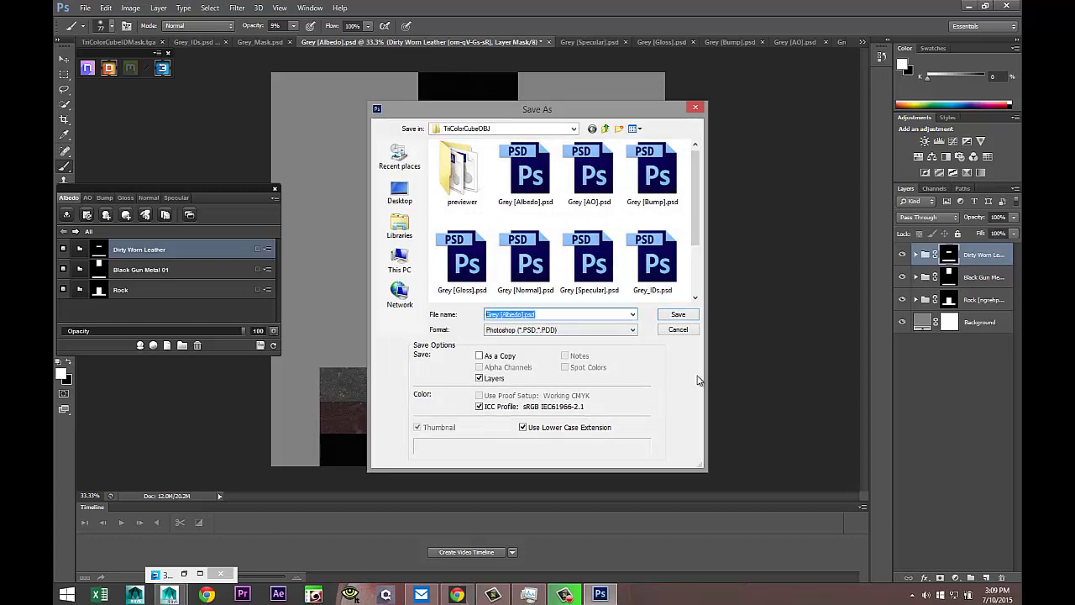
pyautogui.write('TriCubeTexture')
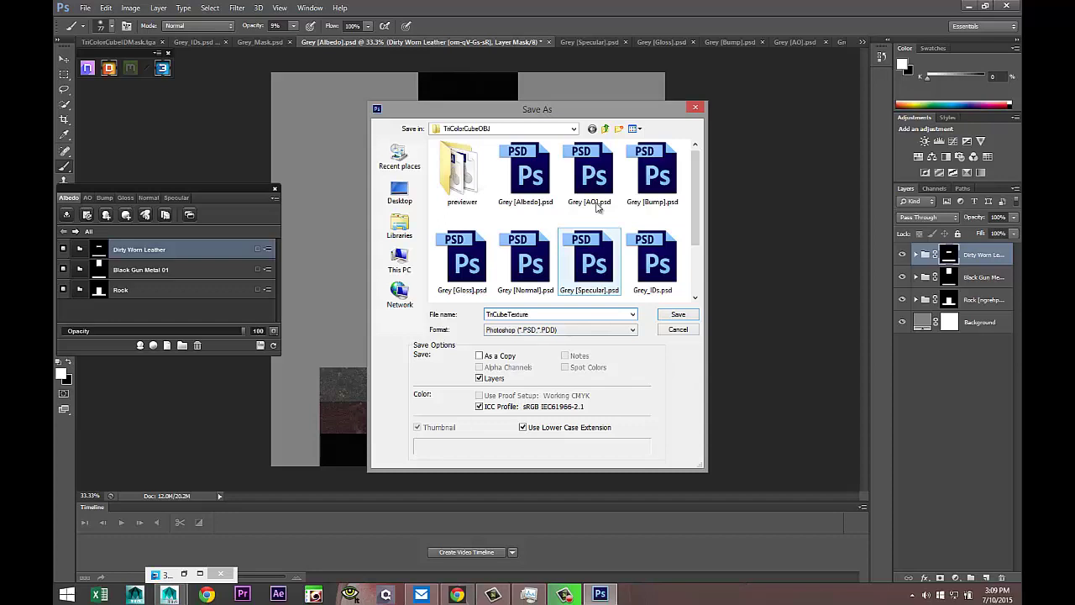
pyautogui.click(573, 129)
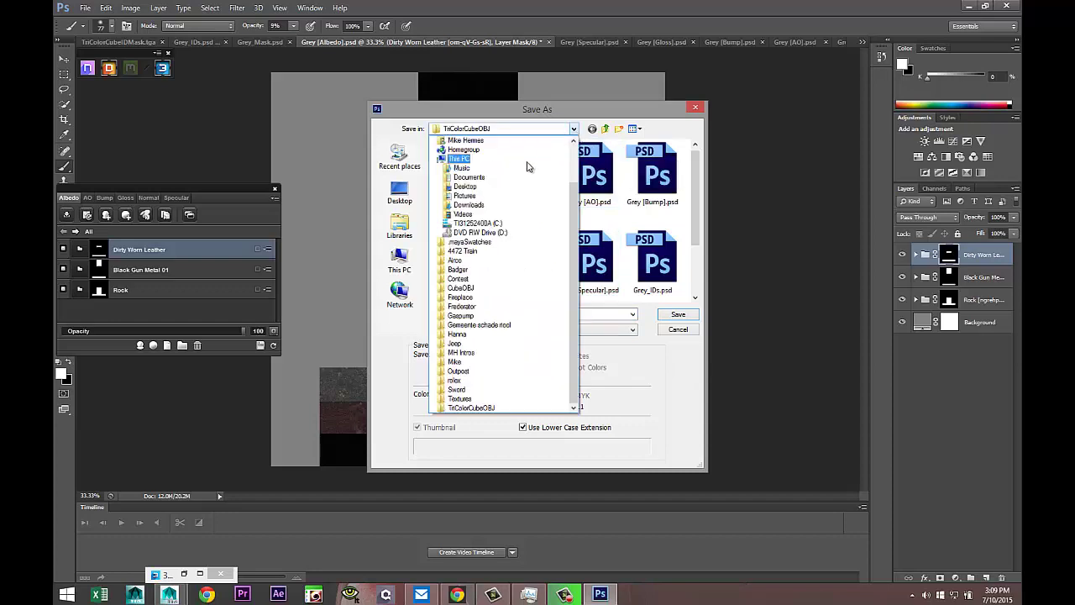
pyautogui.click(576, 157)
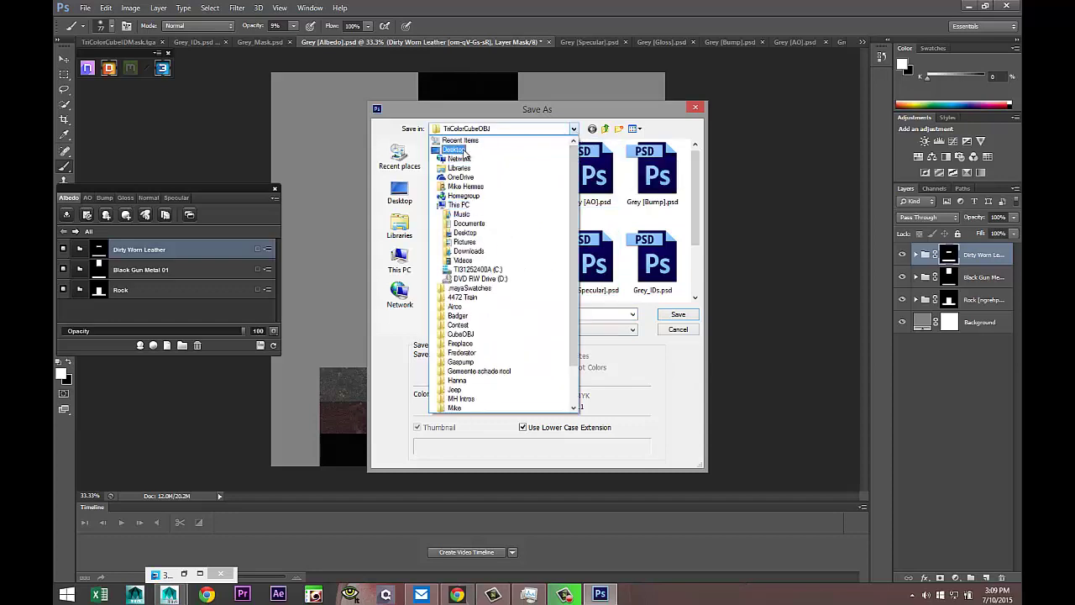
pyautogui.click(456, 149)
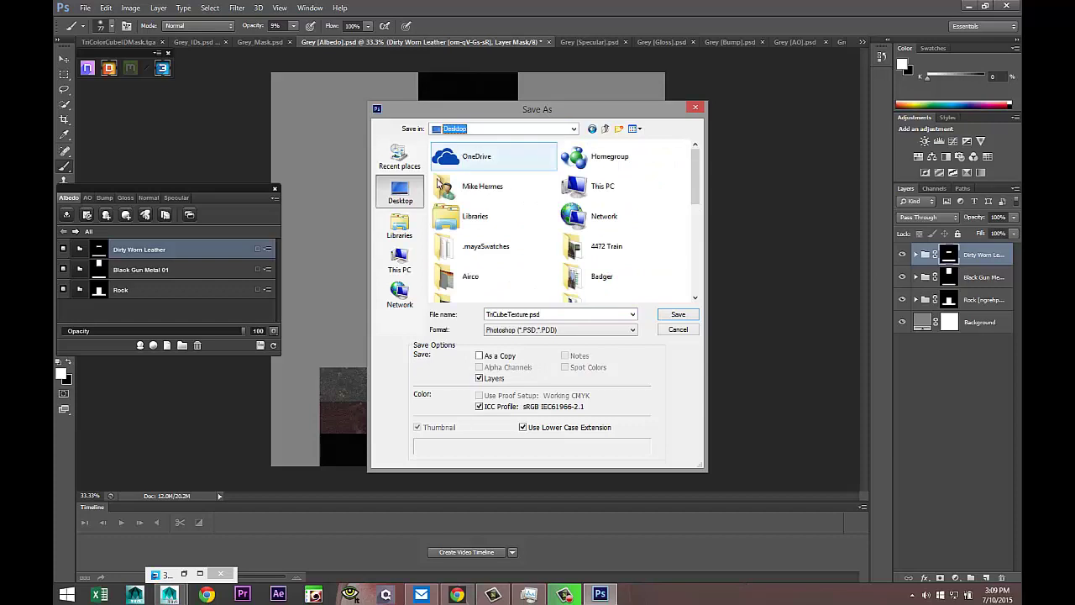
pyautogui.click(678, 314)
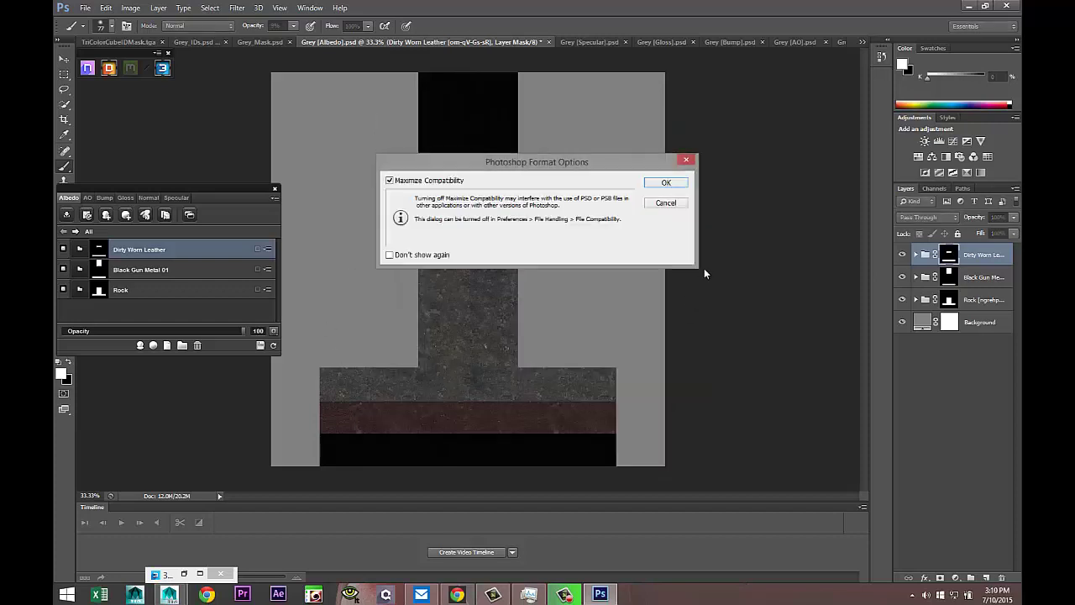
pyautogui.click(667, 183)
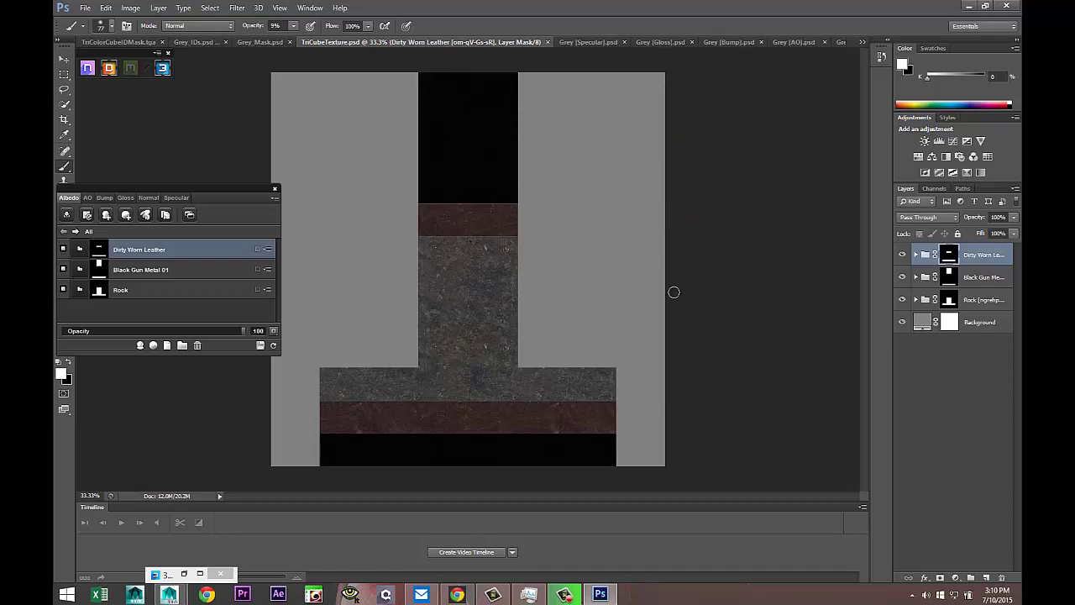
# - Back in Maya, delete the second, separate cube
pyautogui.hotkey('alt', 'Tab')
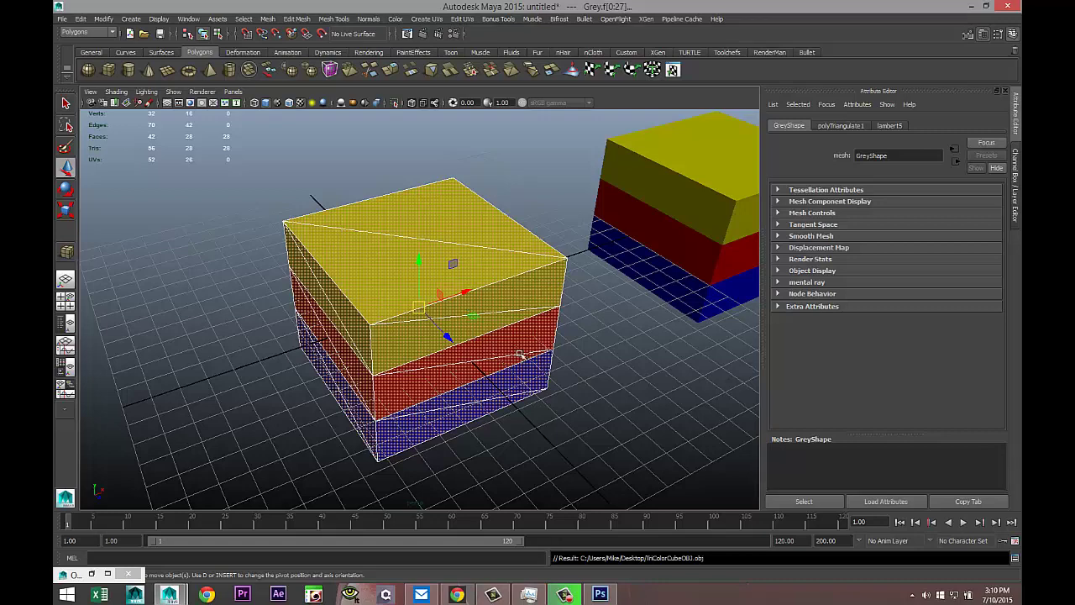
pyautogui.click(687, 177)
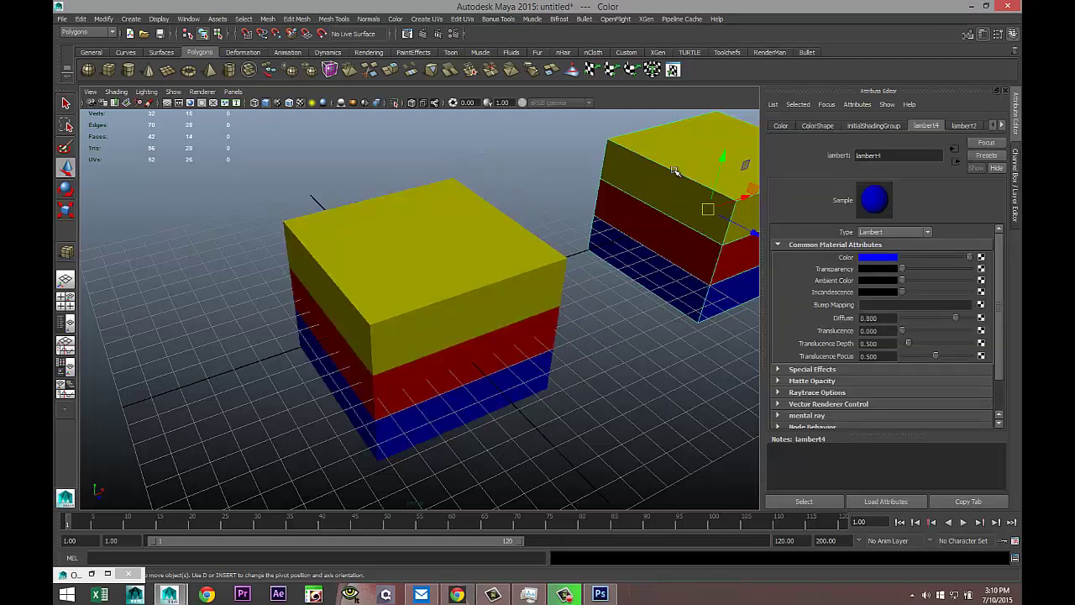
pyautogui.press('Delete')
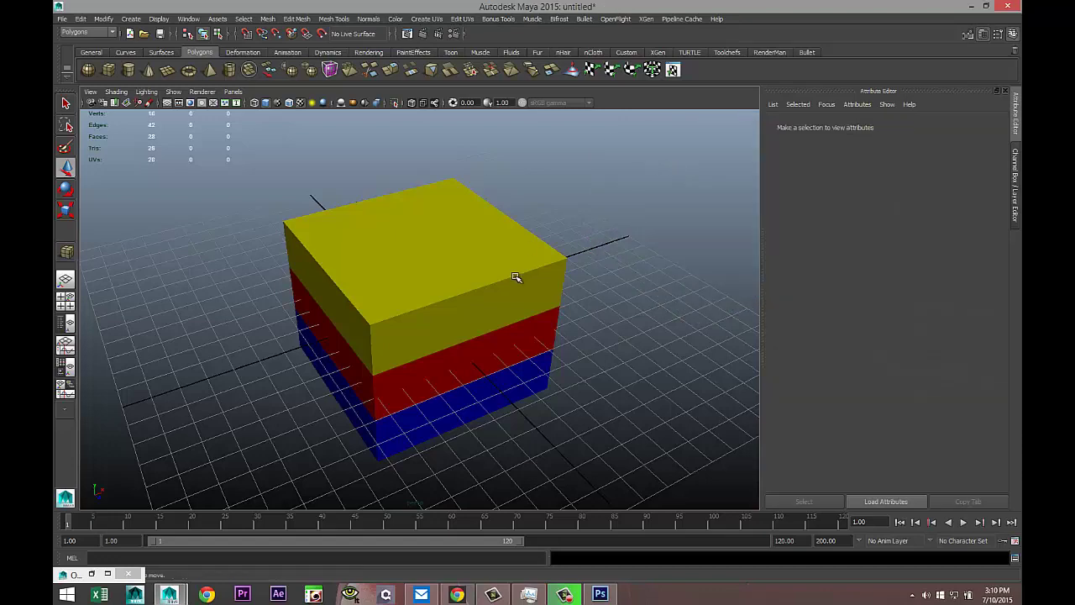
# - Assign a new Lambert material to the stacked cube Grey
pyautogui.click(486, 287)
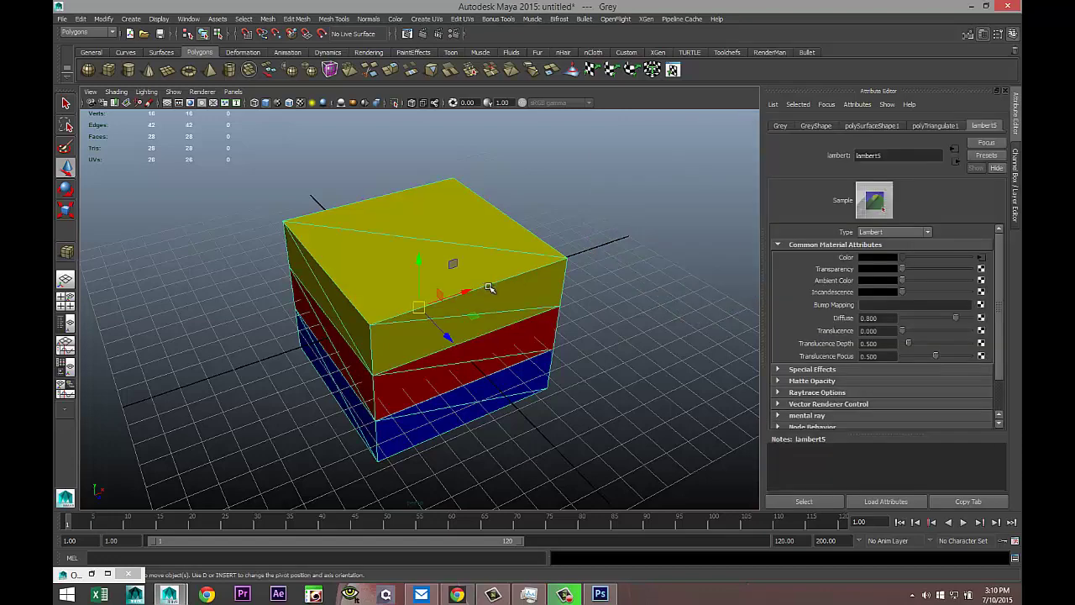
pyautogui.moveTo(490, 288); pyautogui.dragTo(505, 512, button='right')
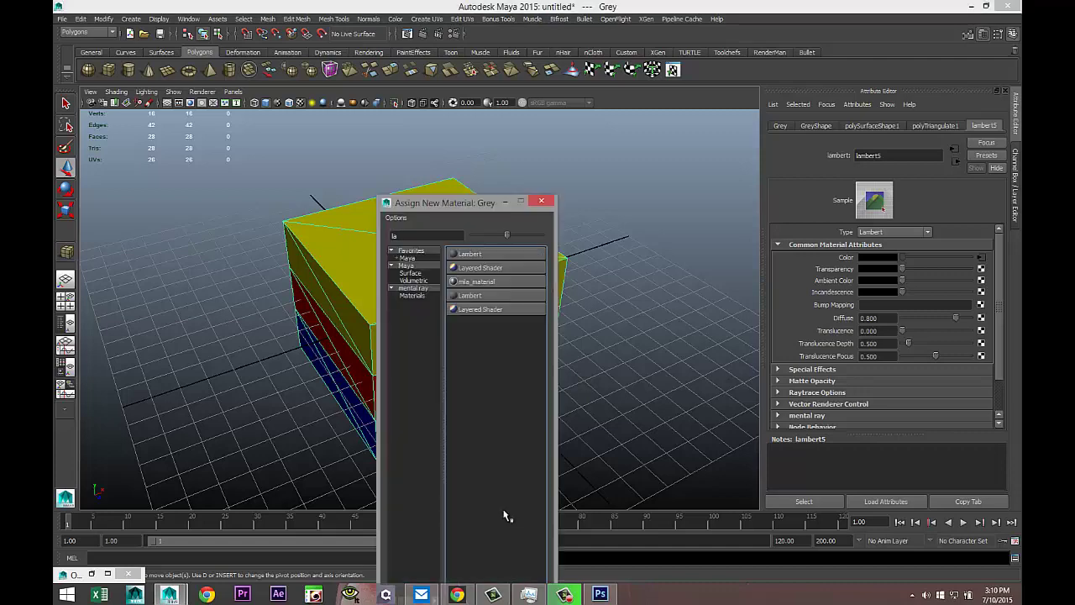
pyautogui.click(488, 255)
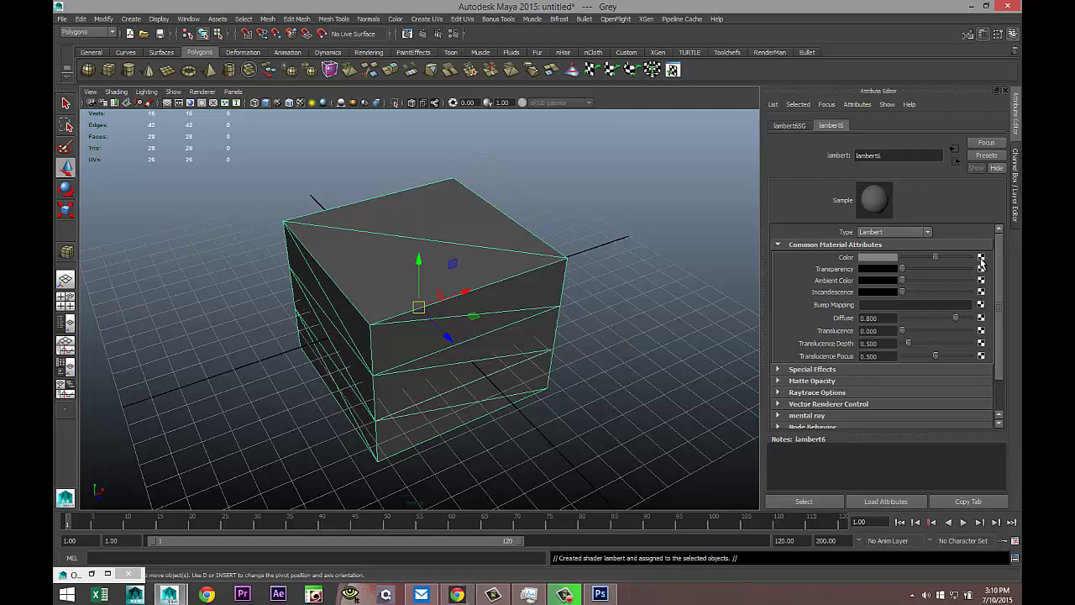
# - Connect a new PSD File texture node to the Lambert's Color attribute
pyautogui.click(981, 259)
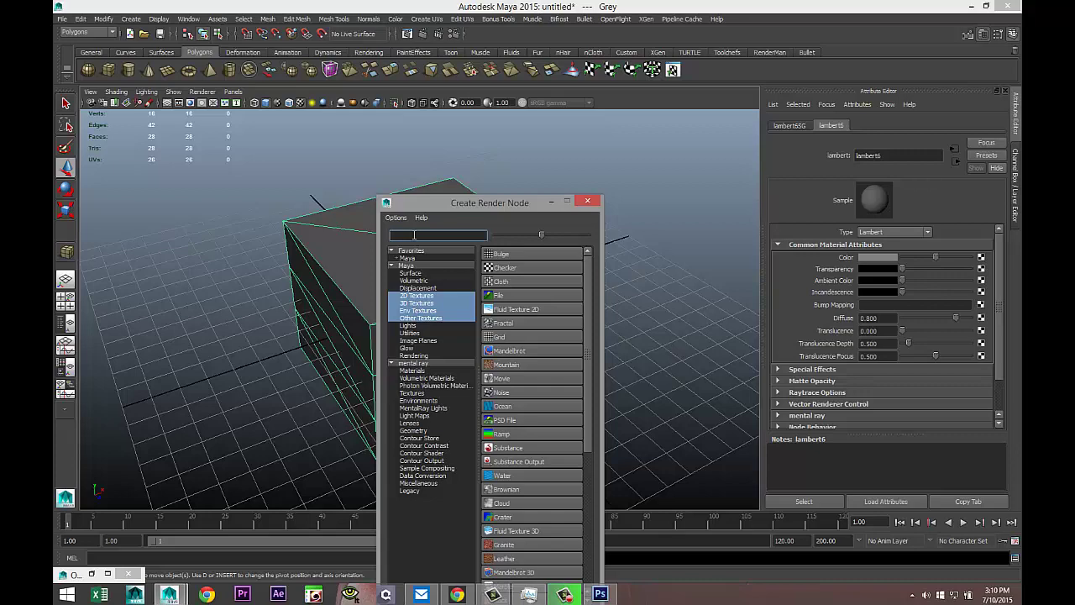
pyautogui.write('psd')
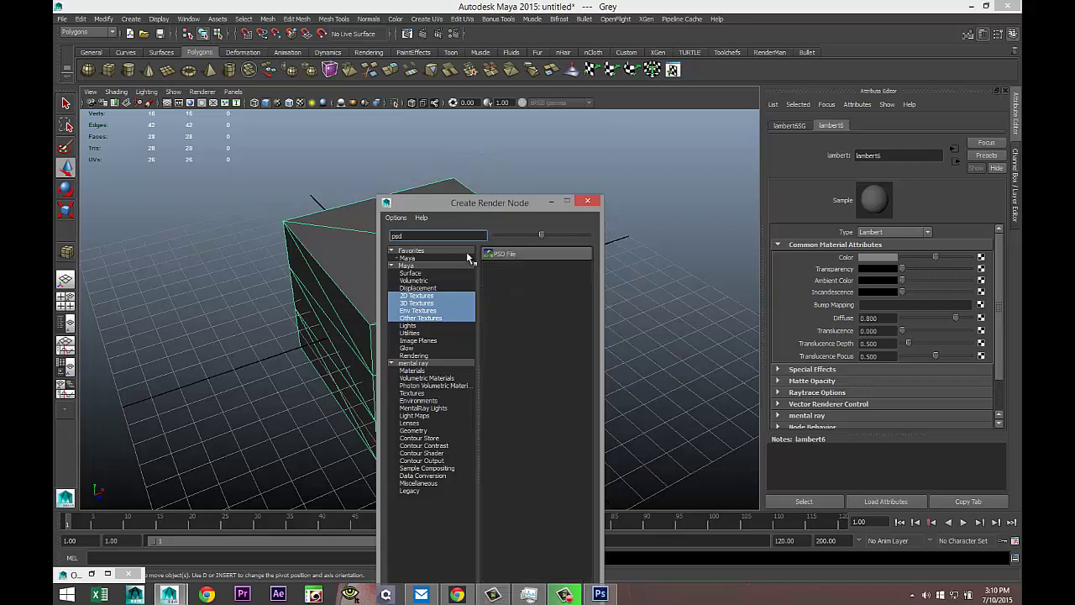
pyautogui.click(521, 254)
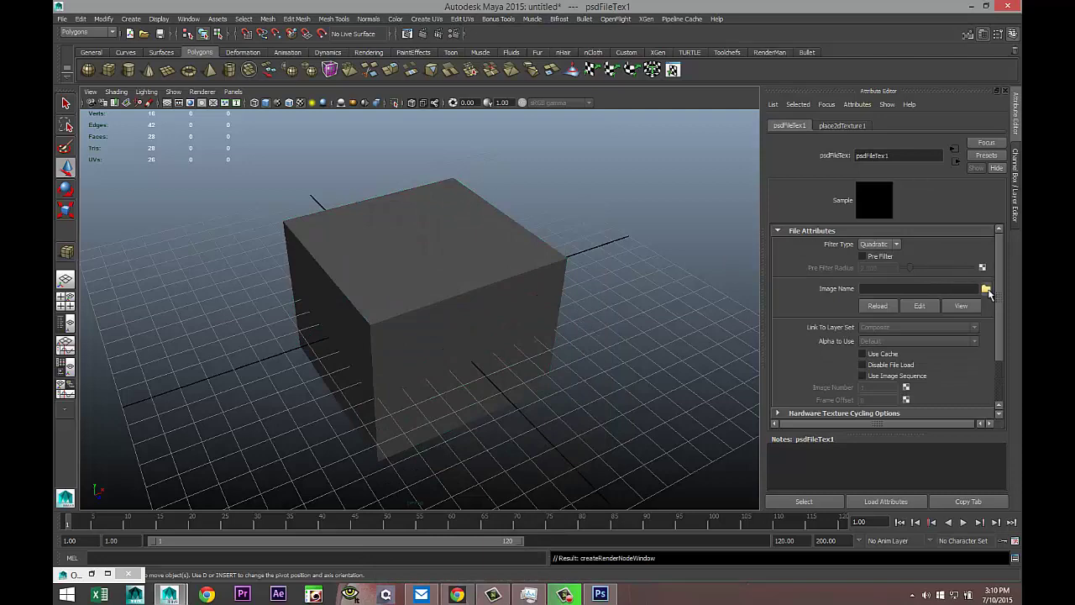
# - Load Desktop\TriCubeTexture.psd as the PSD file texture's image
pyautogui.click(986, 288)
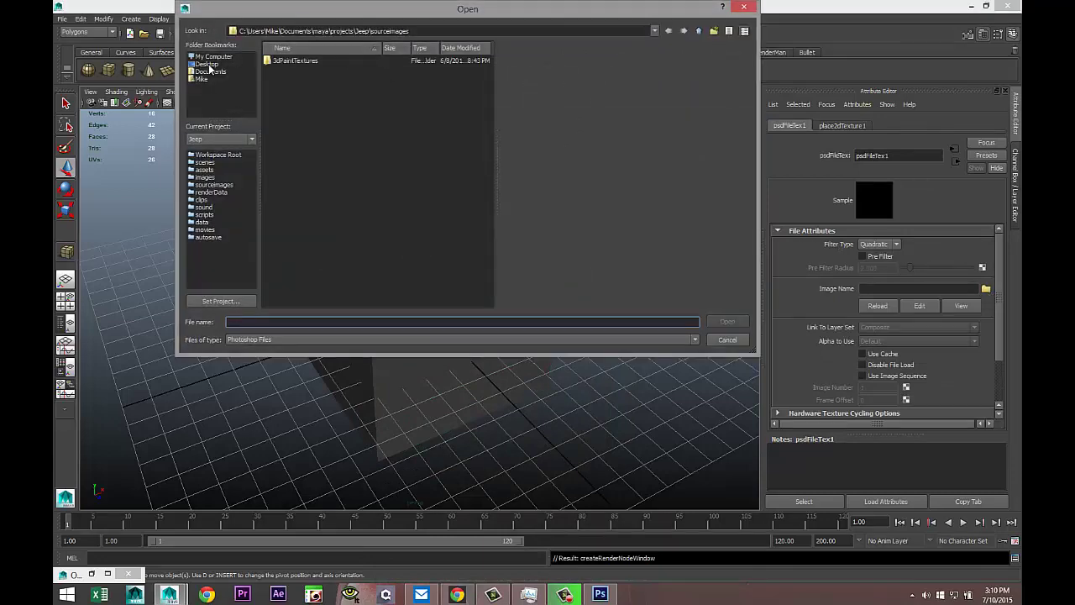
pyautogui.click(209, 64)
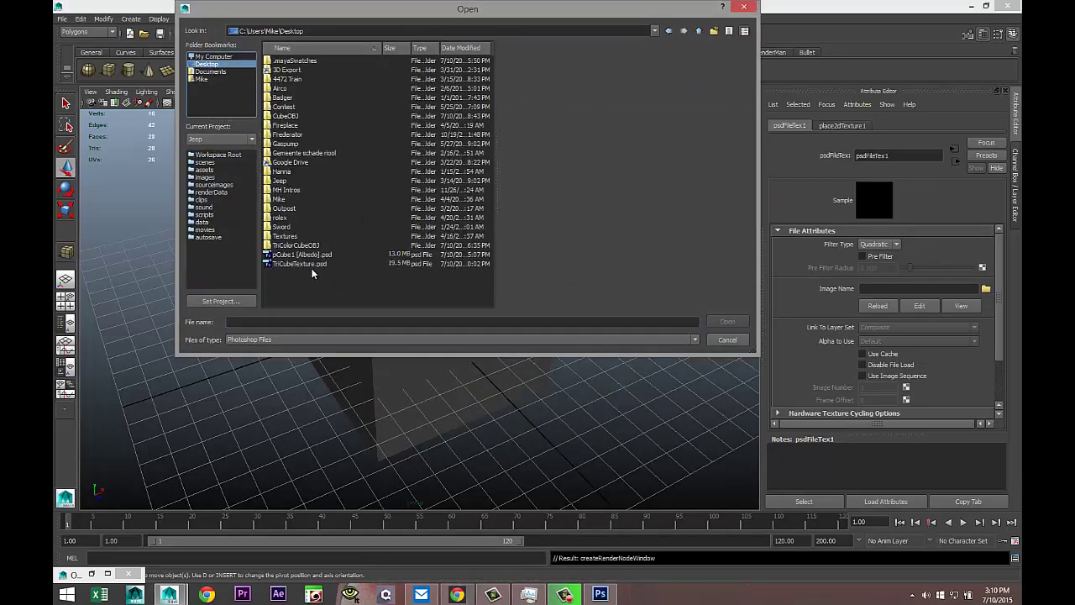
pyautogui.click(306, 264)
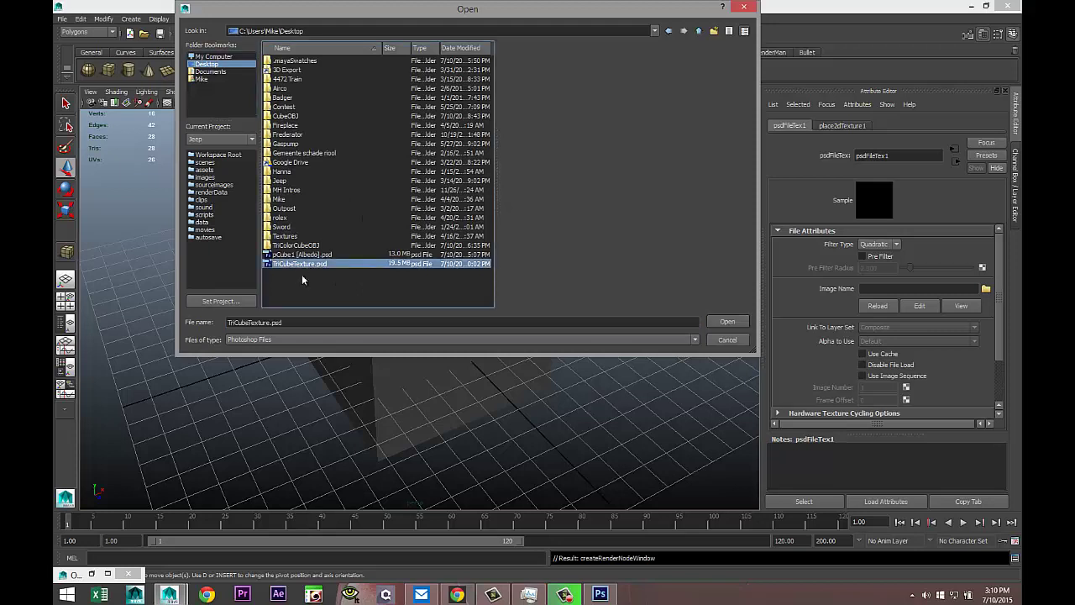
pyautogui.click(727, 323)
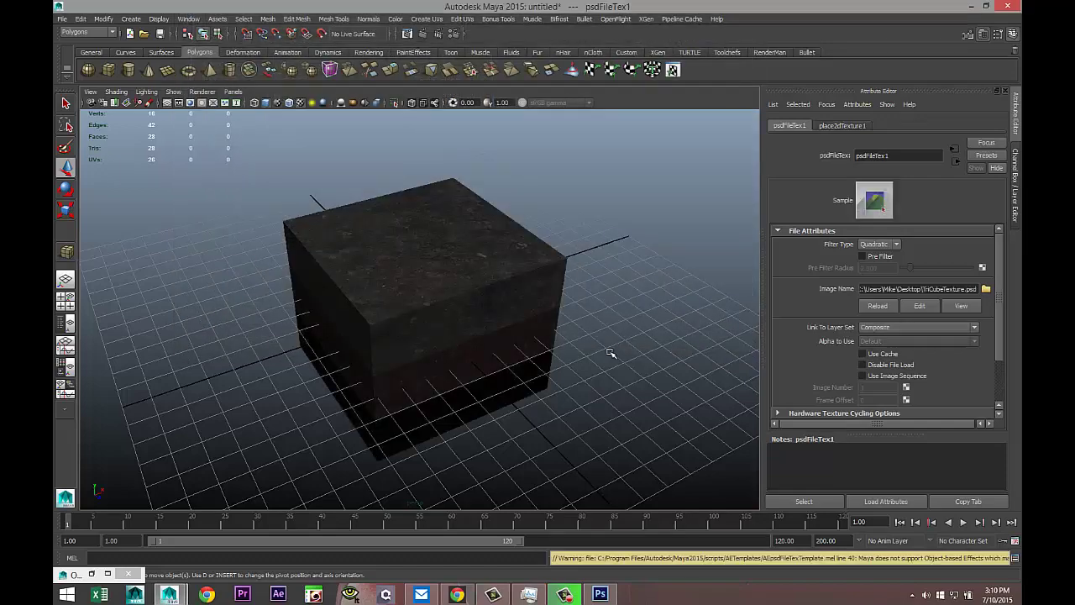
# - Create a point light and move it toward the cube's front
pyautogui.keyDown('alt'); pyautogui.moveTo(583, 360); pyautogui.dragTo(610, 370); pyautogui.keyUp('alt')
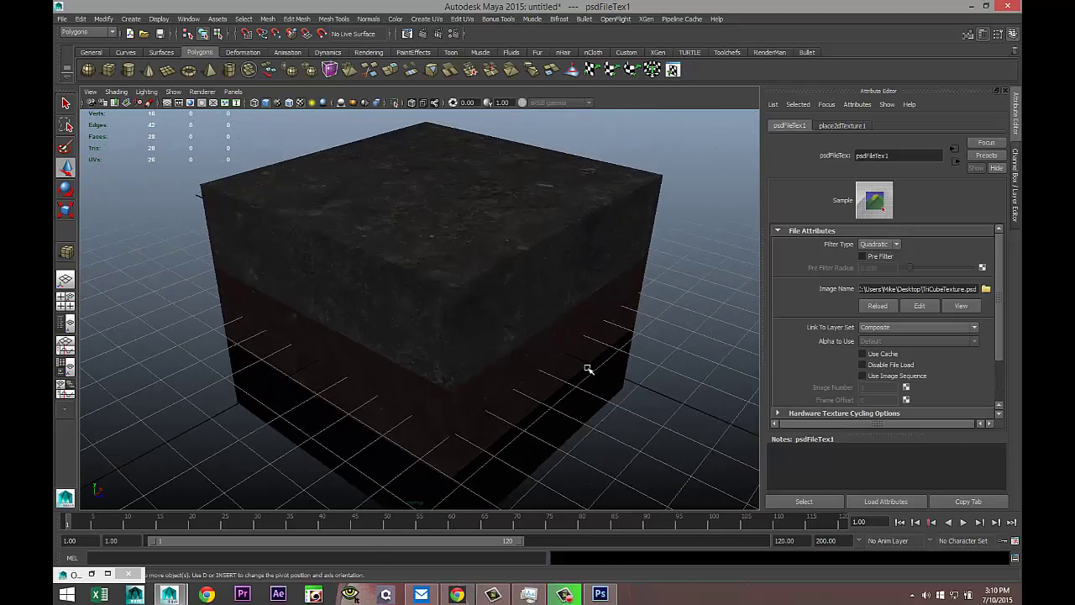
pyautogui.click(133, 20)
pyautogui.moveTo(155, 69)
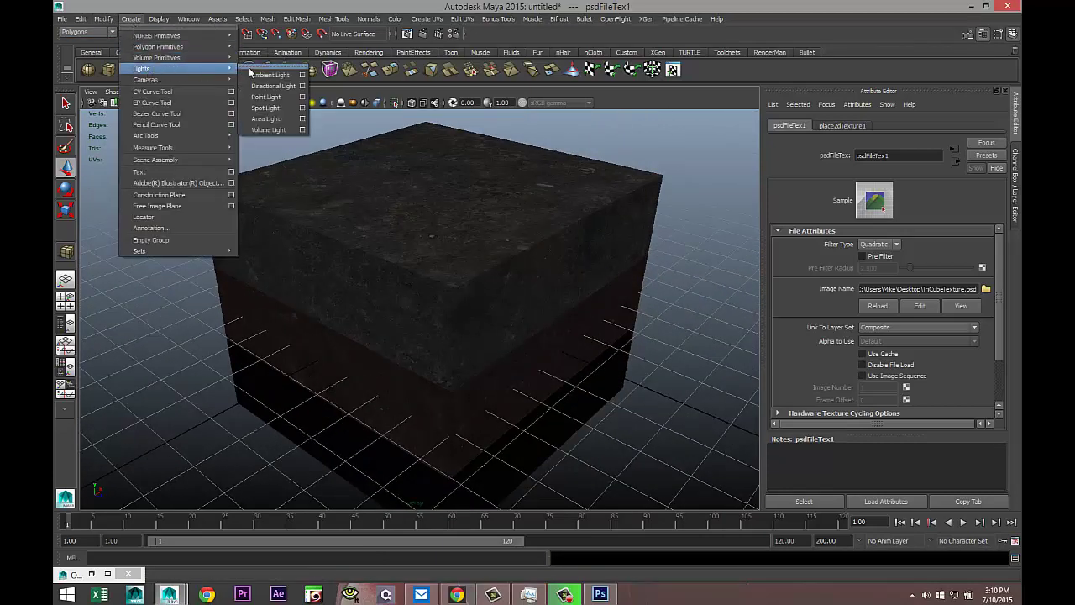
pyautogui.click(279, 100)
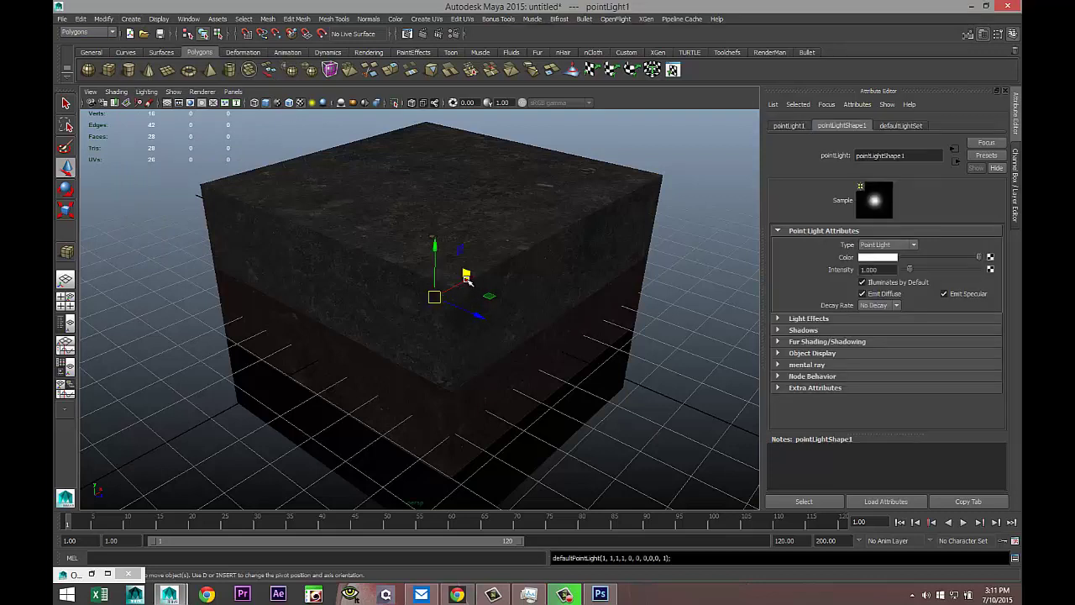
pyautogui.moveTo(466, 278); pyautogui.dragTo(327, 336)
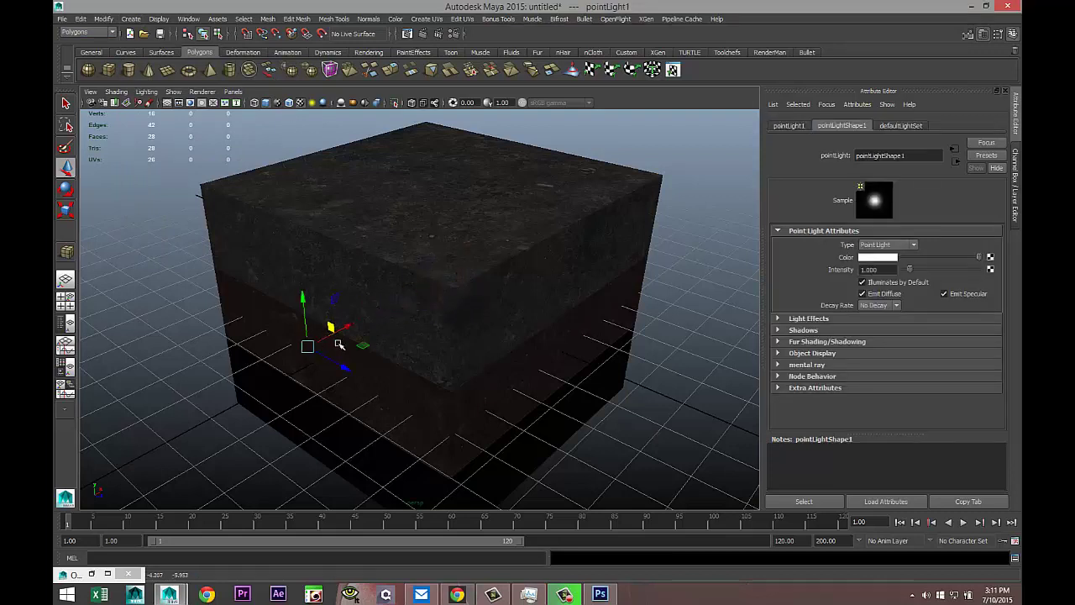
# - Enable scene lighting, set the point light intensity to 15, and select the Grey cube
pyautogui.press('7')
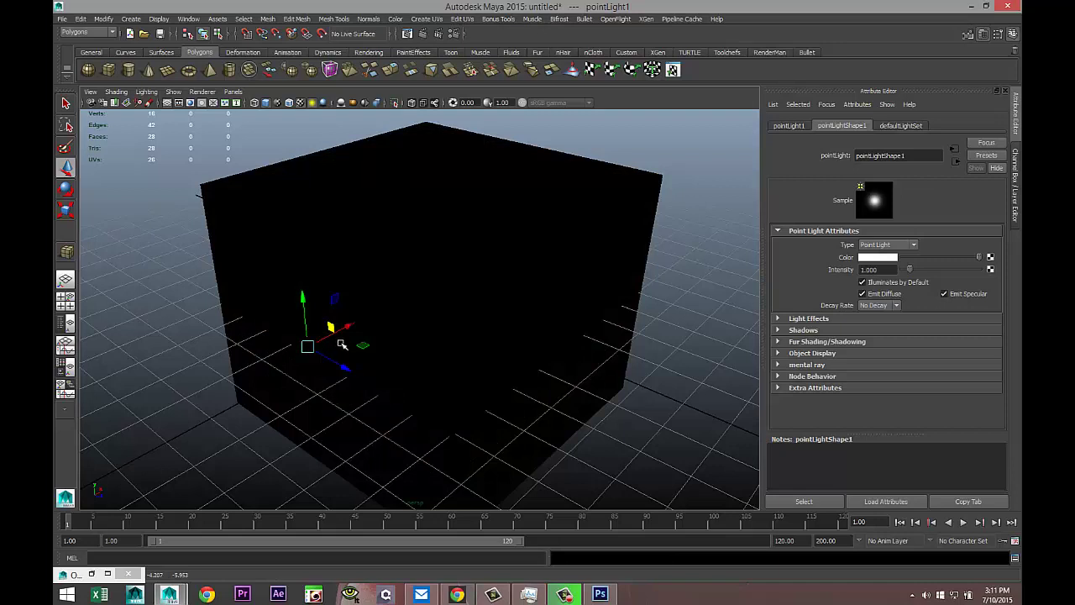
pyautogui.click(889, 270)
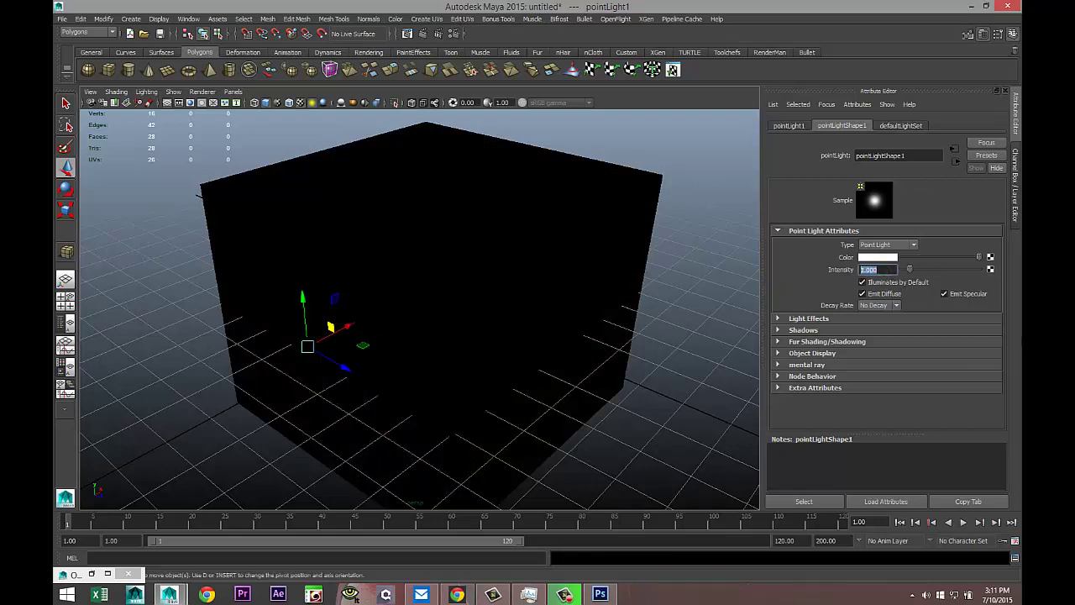
pyautogui.press('Return')
pyautogui.click(593, 397)
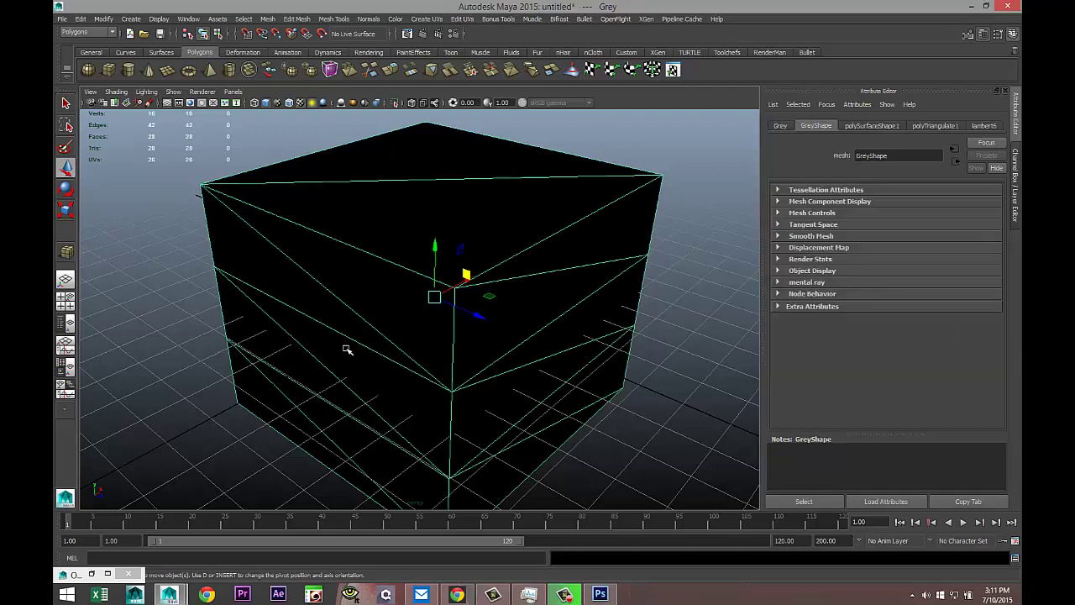
# - Select pointLight1 in the Outliner and show its manipulator handles
pyautogui.click(188, 19)
pyautogui.click(201, 103)
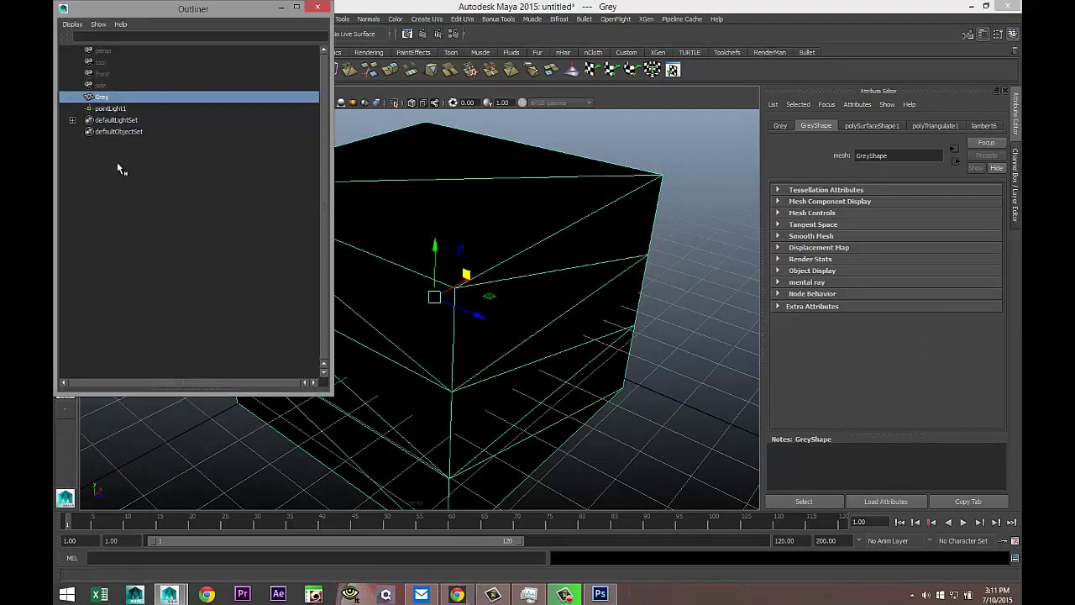
pyautogui.click(110, 108)
pyautogui.click(281, 8)
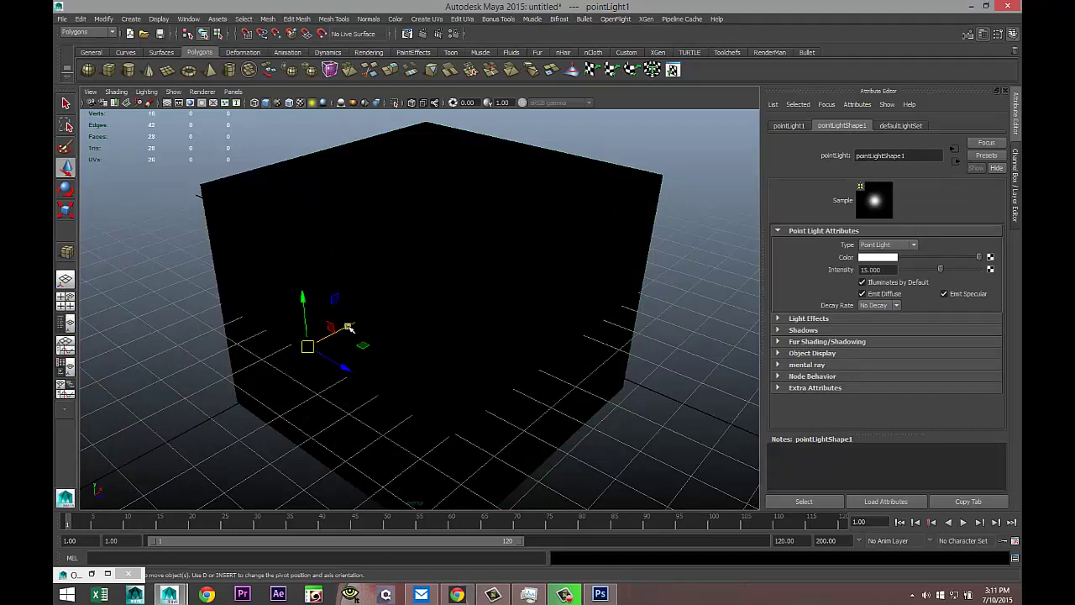
pyautogui.press('t')
# - Raise the point light and its aim handle to the cube's top in the perspective view
pyautogui.moveTo(271, 368); pyautogui.dragTo(255, 375)
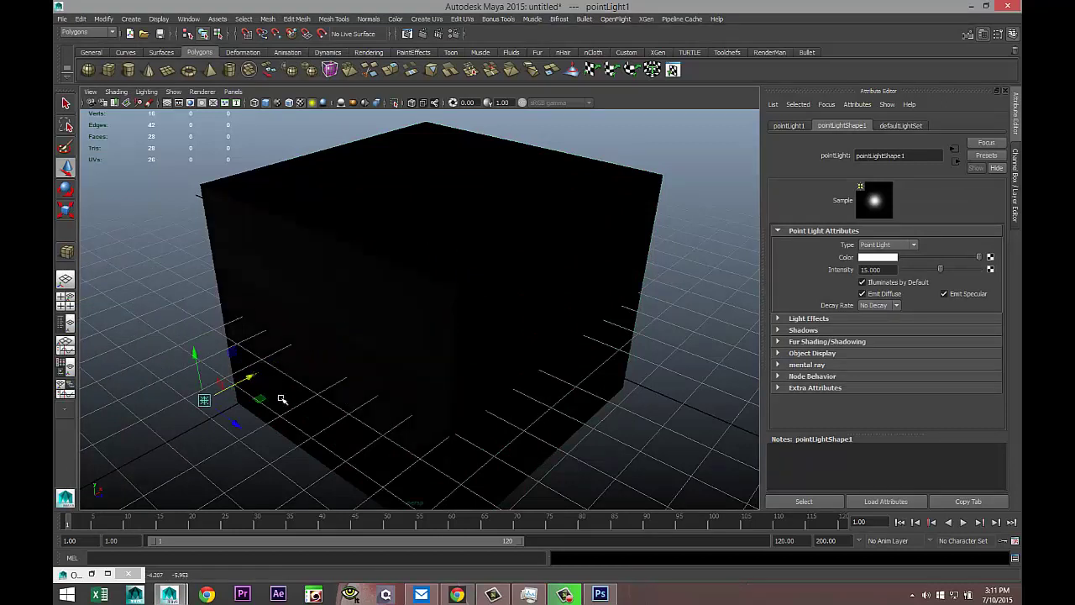
pyautogui.press('t')
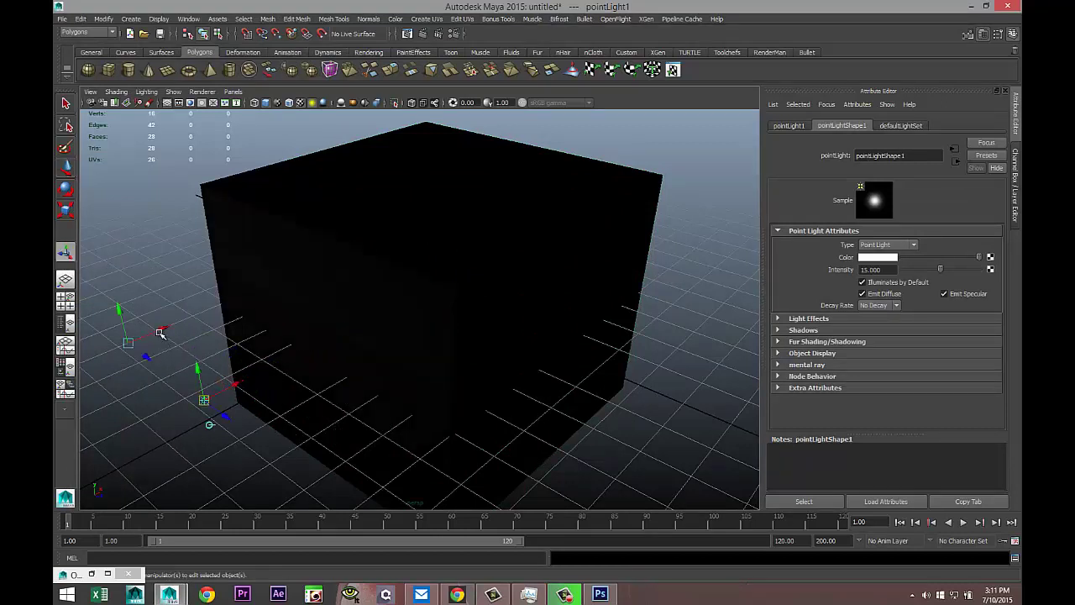
pyautogui.moveTo(156, 326); pyautogui.dragTo(348, 306)
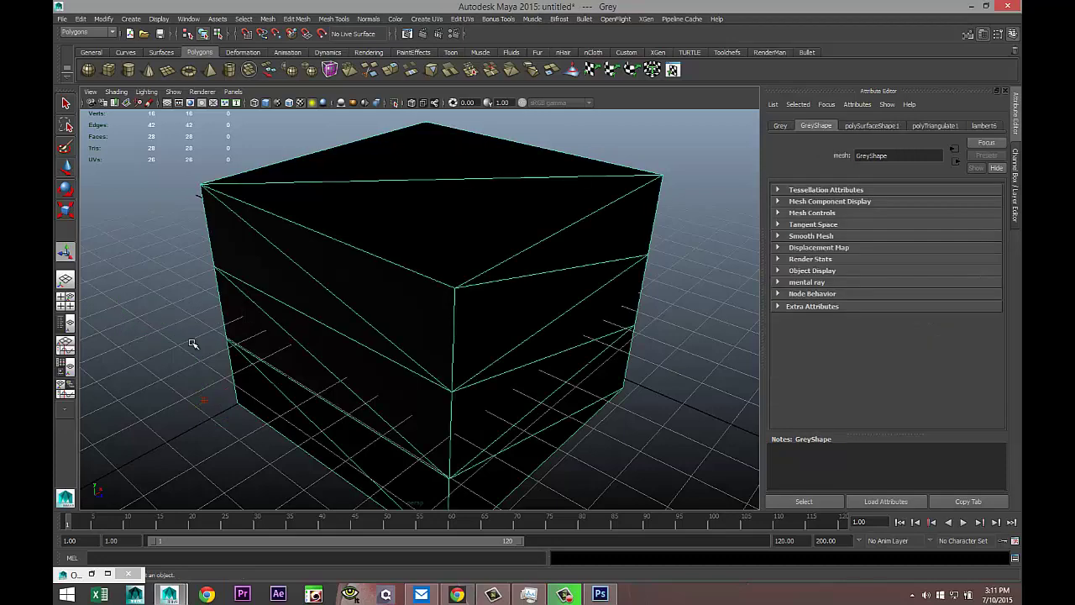
pyautogui.click(181, 403)
pyautogui.moveTo(154, 330); pyautogui.dragTo(325, 298)
pyautogui.moveTo(186, 372); pyautogui.dragTo(160, 164)
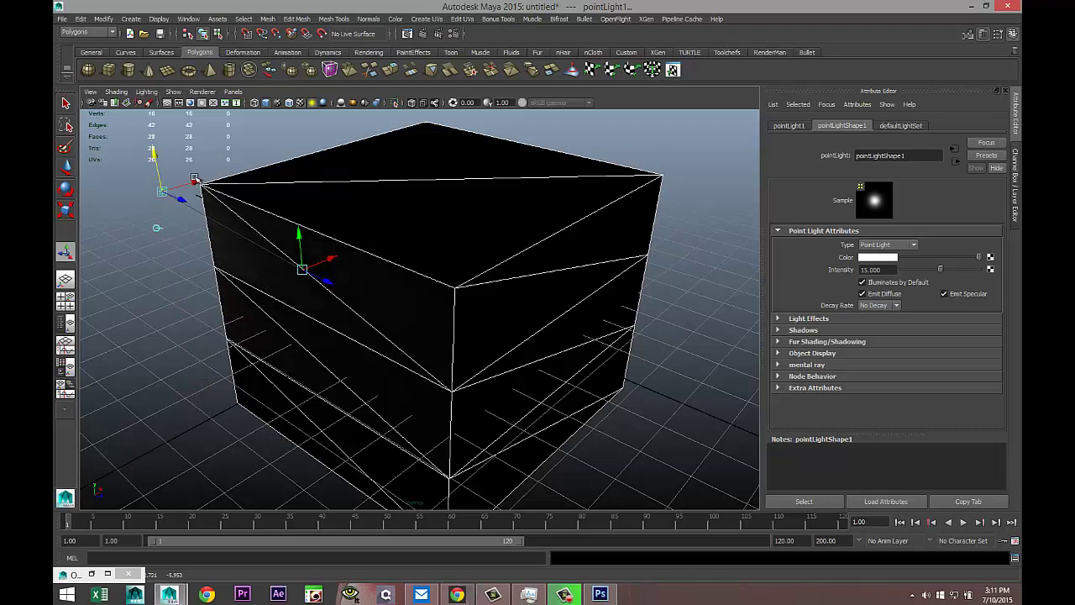
pyautogui.moveTo(231, 172); pyautogui.dragTo(433, 146)
pyautogui.click(206, 184)
pyautogui.keyDown('alt'); pyautogui.moveTo(519, 305); pyautogui.dragTo(596, 382); pyautogui.keyUp('alt')
# - In the top view, pull the light and its aim point down onto the cube
pyautogui.click(66, 301)
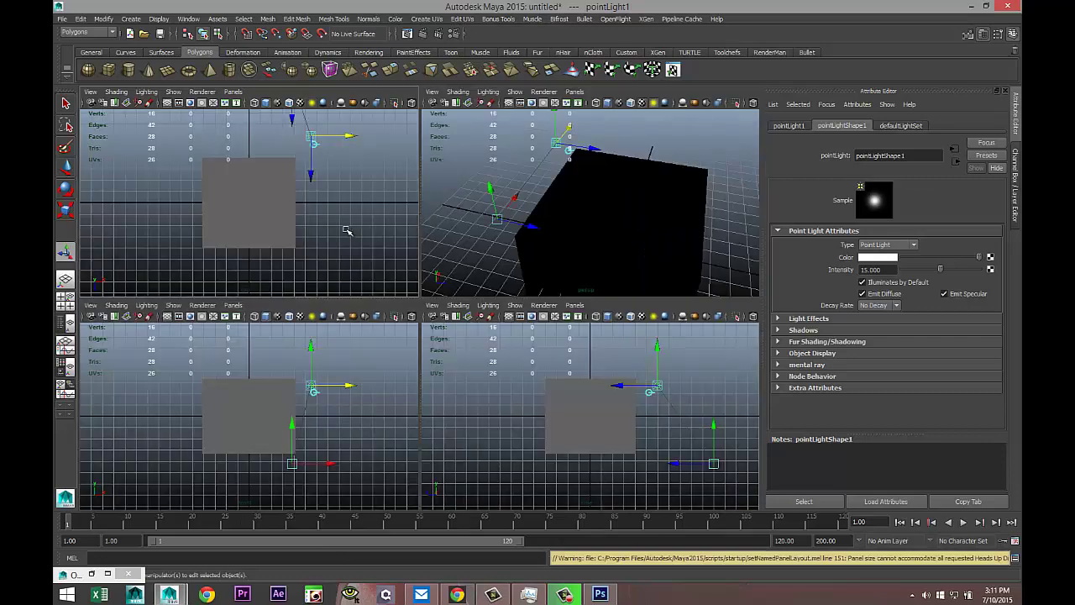
pyautogui.press('space')
pyautogui.scroll(-3, 520, 354)
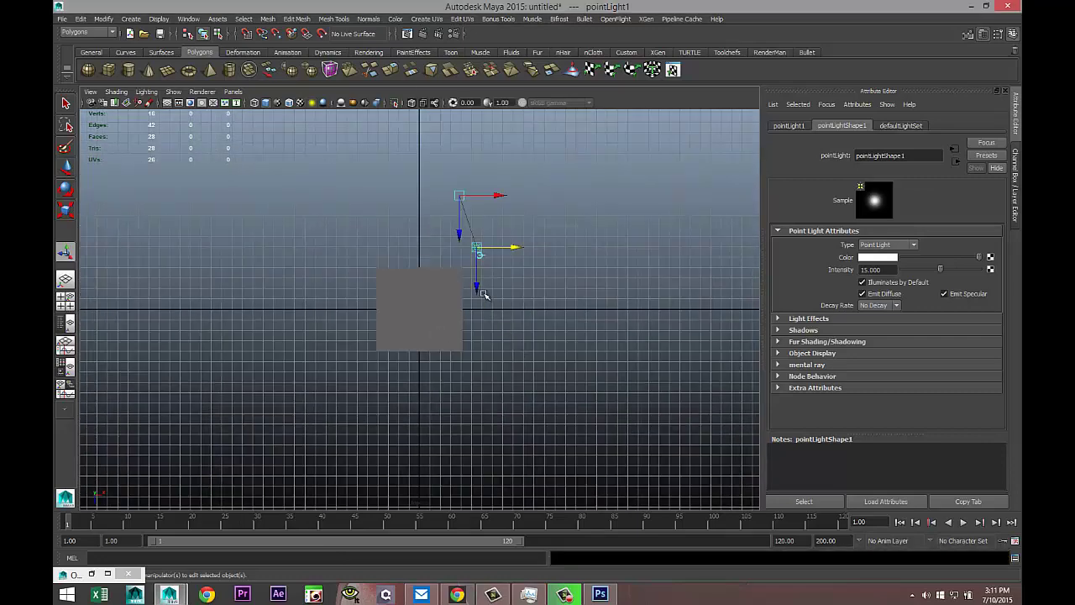
pyautogui.moveTo(480, 285); pyautogui.dragTo(427, 331)
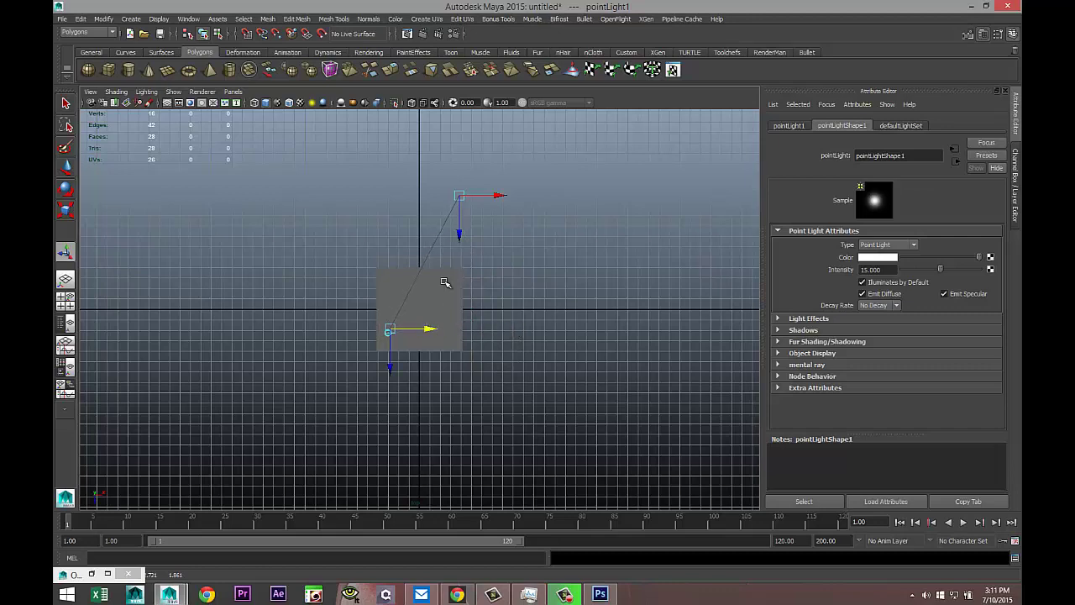
pyautogui.moveTo(461, 236); pyautogui.dragTo(452, 308)
pyautogui.click(66, 300)
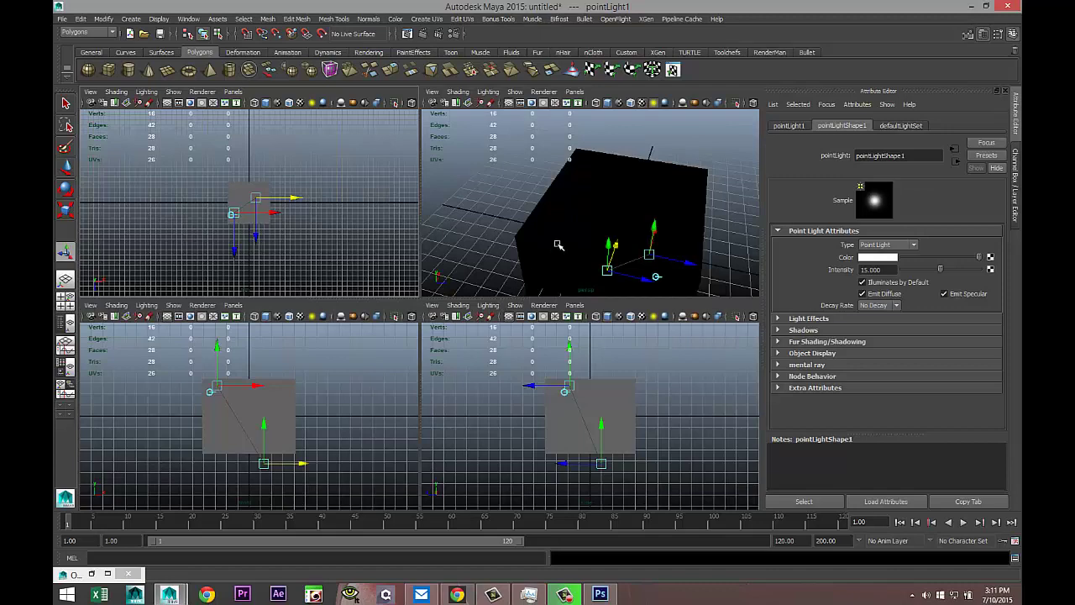
pyautogui.press('space')
pyautogui.keyDown('alt'); pyautogui.moveTo(533, 300); pyautogui.dragTo(521, 319); pyautogui.keyUp('alt')
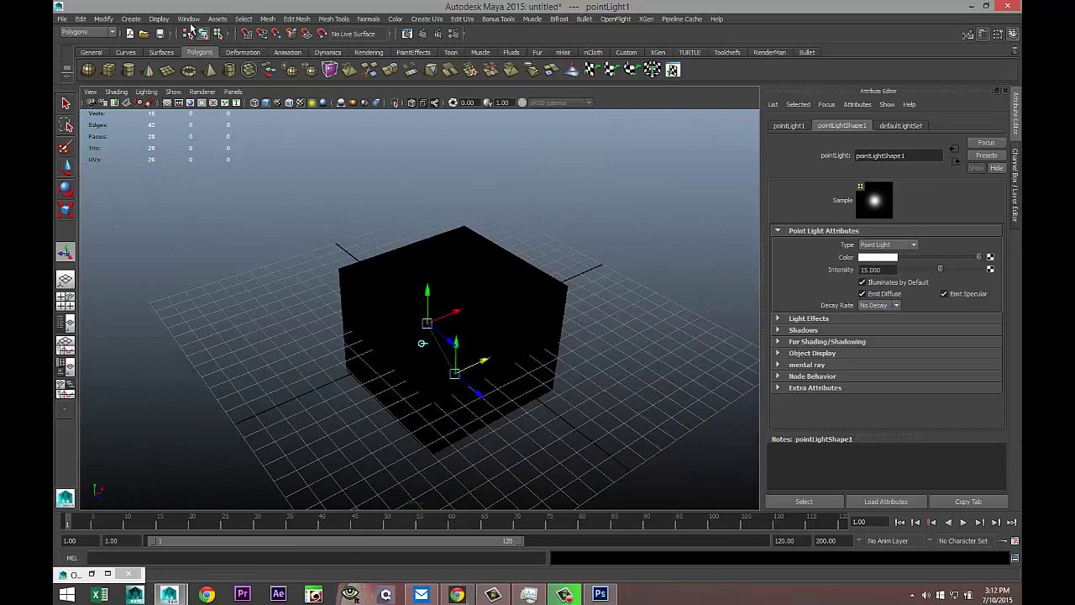
# - Switch the light type to Directional Light and orbit around the textured cube
pyautogui.hotkey('ctrl', 'z')
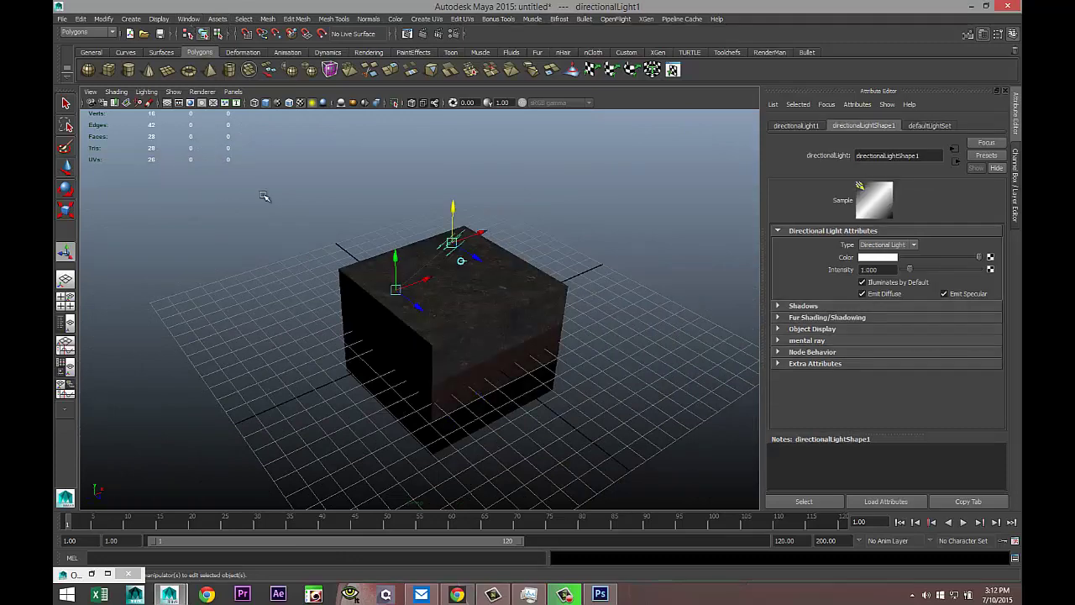
pyautogui.scroll(3, 462, 340)
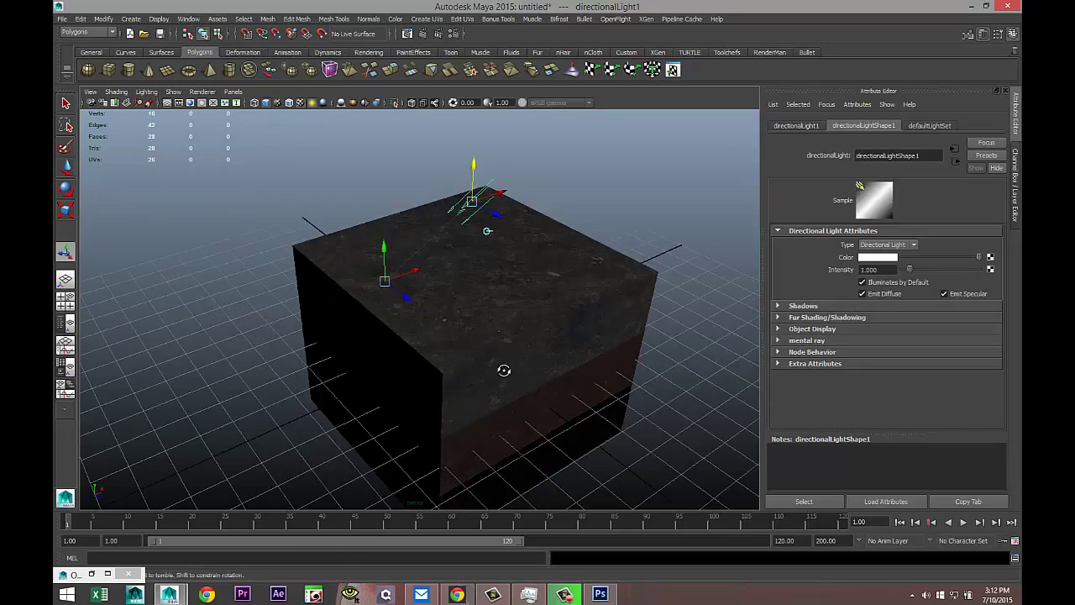
pyautogui.keyDown('alt'); pyautogui.moveTo(499, 372); pyautogui.dragTo(459, 367); pyautogui.keyUp('alt')
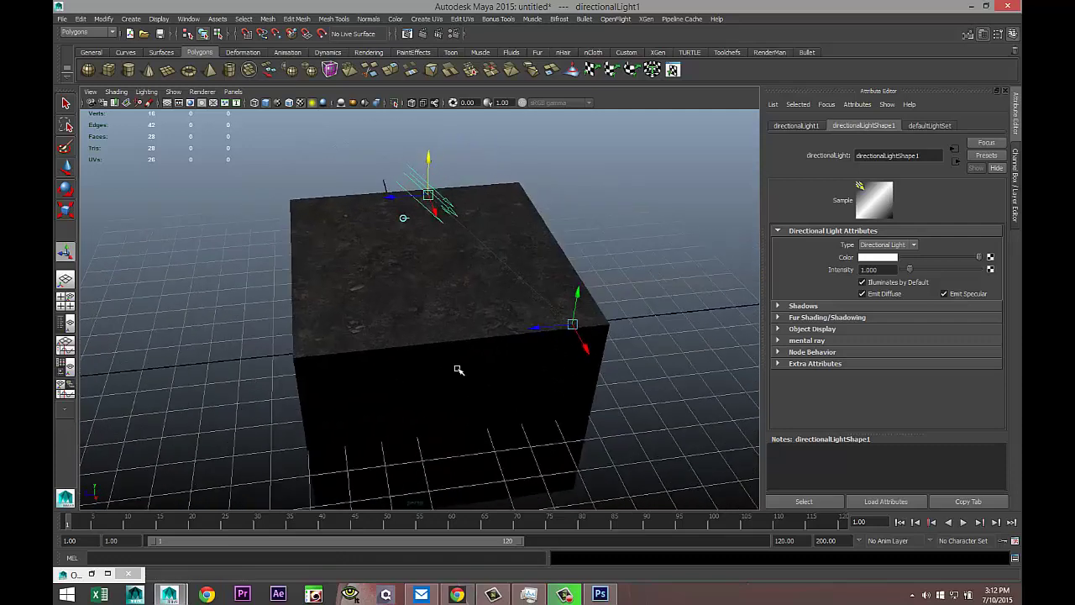
pyautogui.keyDown('alt'); pyautogui.moveTo(388, 202); pyautogui.dragTo(240, 216); pyautogui.keyUp('alt')
# - Move the directional light beside the cube's front corner
pyautogui.moveTo(239, 216); pyautogui.dragTo(455, 275, button='middle')
pyautogui.moveTo(492, 210); pyautogui.dragTo(566, 353, button='middle')
pyautogui.keyDown('alt'); pyautogui.moveTo(565, 352); pyautogui.dragTo(156, 280); pyautogui.keyUp('alt')
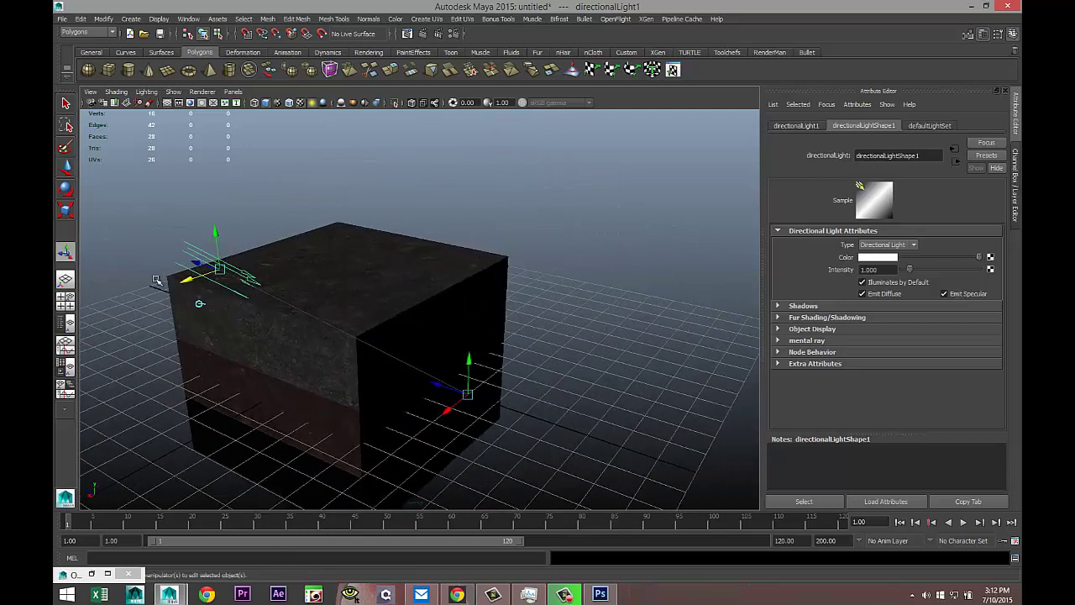
pyautogui.moveTo(195, 268); pyautogui.dragTo(483, 346, button='middle')
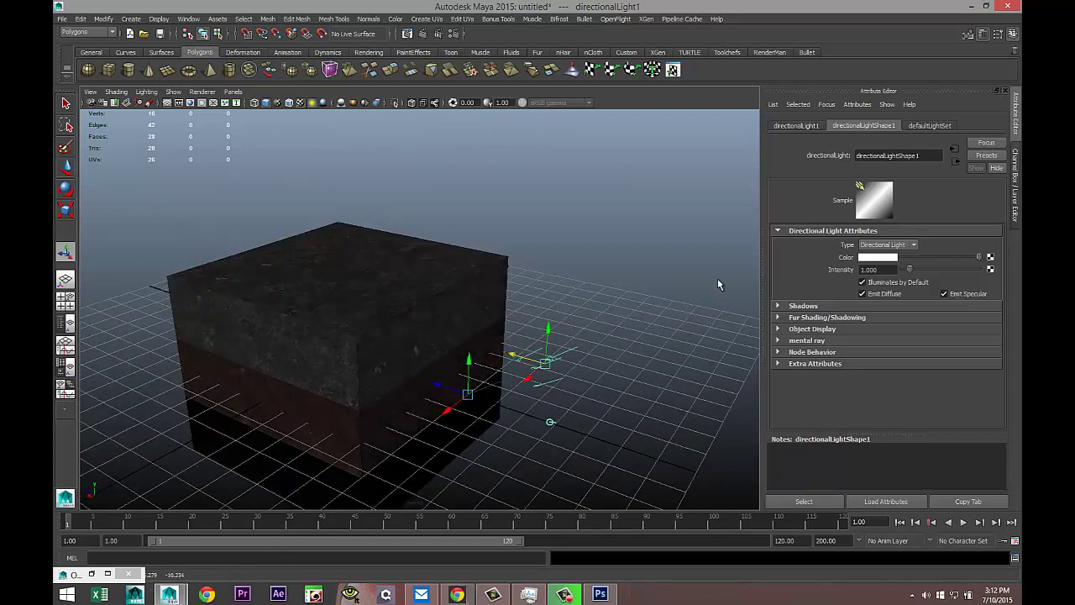
# - Set the directional light intensity to 10, then lower it to 3
pyautogui.doubleClick(881, 271)
pyautogui.write('10')
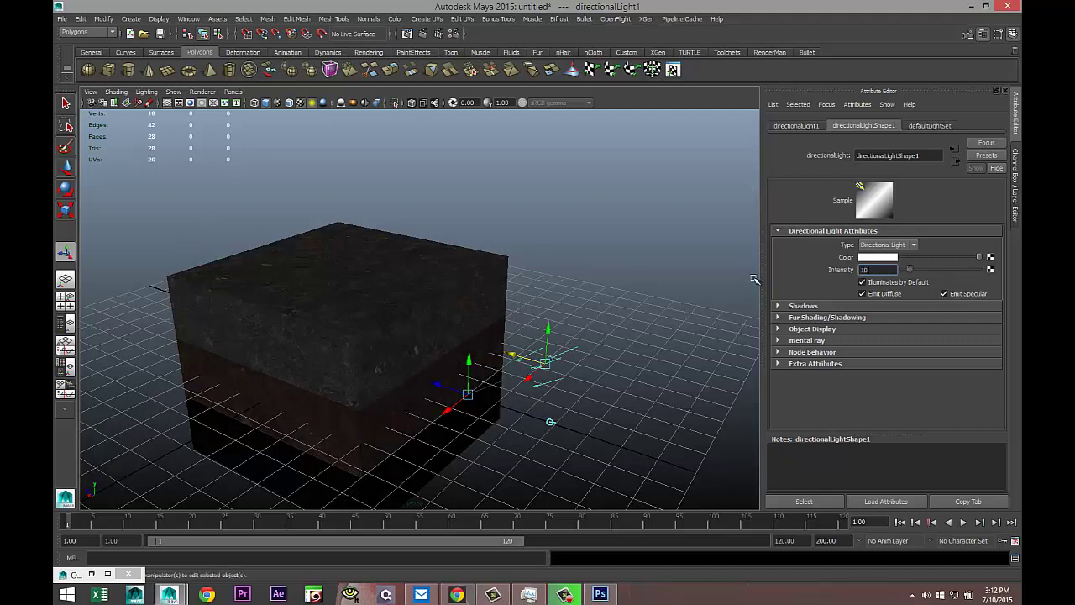
pyautogui.press('Return')
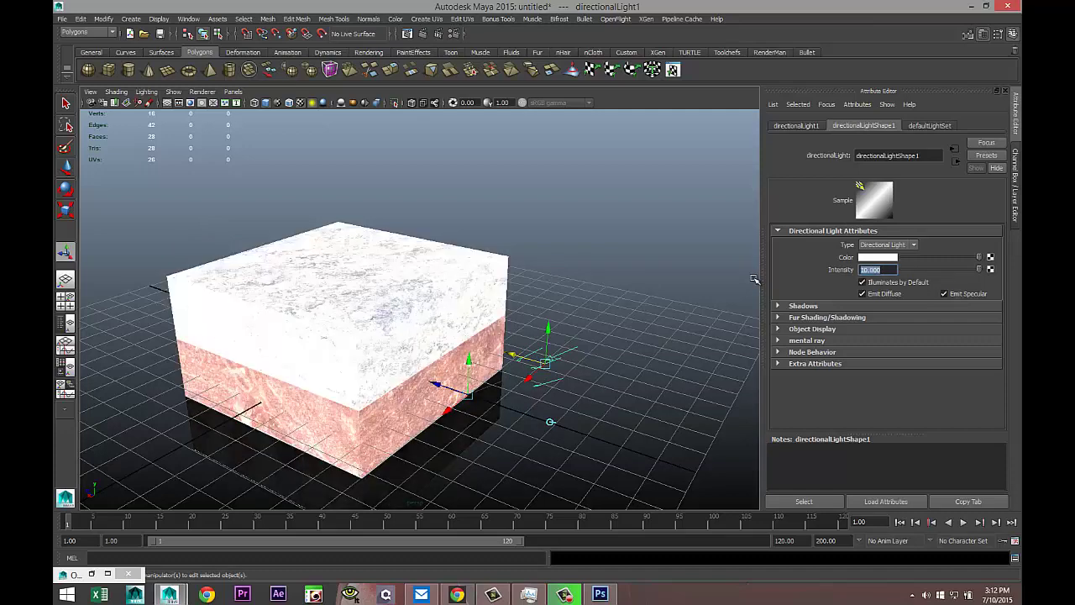
pyautogui.write('3')
pyautogui.press('Return')
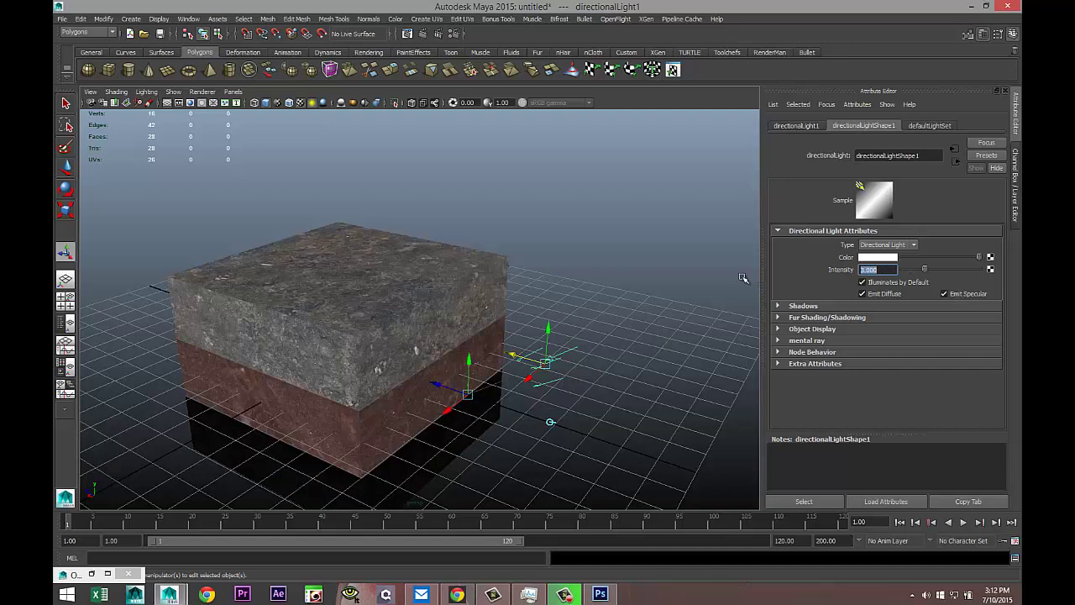
# - Move the directional light to the cube's right side and orbit to a near-front view
pyautogui.moveTo(549, 326); pyautogui.dragTo(394, 329)
pyautogui.moveTo(320, 313)
pyautogui.mouseDown()
pyautogui.moveTo(252, 290)
pyautogui.moveTo(311, 290)
pyautogui.moveTo(464, 382)
pyautogui.mouseUp()
pyautogui.moveTo(400, 373)
pyautogui.mouseDown()
pyautogui.moveTo(260, 286)
pyautogui.moveTo(353, 323)
pyautogui.moveTo(442, 406)
pyautogui.mouseUp()
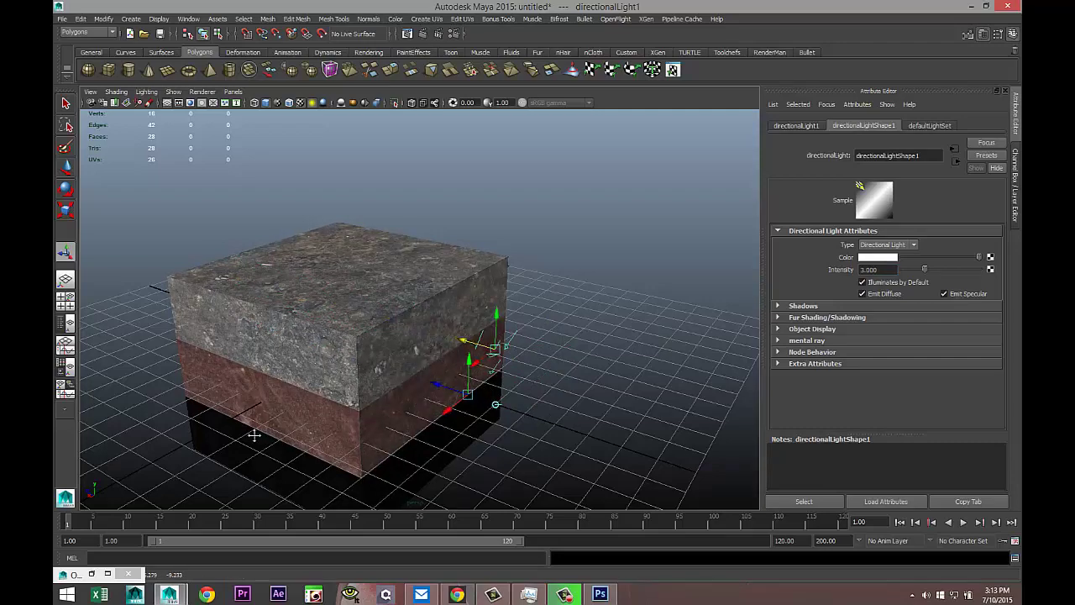
pyautogui.keyDown('alt'); pyautogui.moveTo(253, 435); pyautogui.dragTo(350, 393); pyautogui.keyUp('alt')
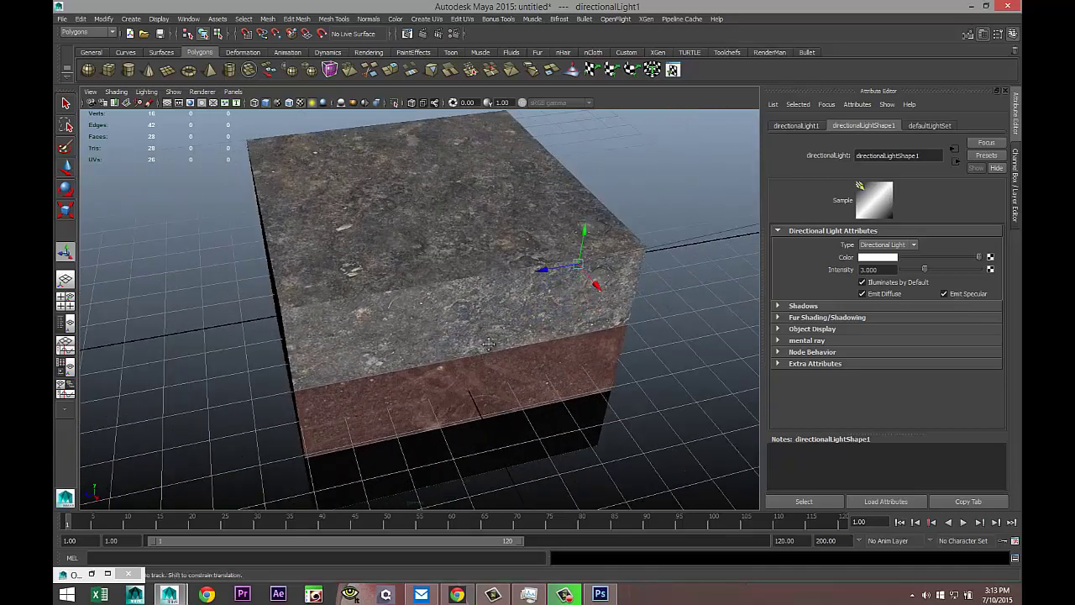
pyautogui.keyDown('alt'); pyautogui.moveTo(488, 343); pyautogui.dragTo(494, 373); pyautogui.keyUp('alt')
pyautogui.keyDown('alt'); pyautogui.moveTo(493, 373); pyautogui.dragTo(534, 384, button='middle'); pyautogui.keyUp('alt')
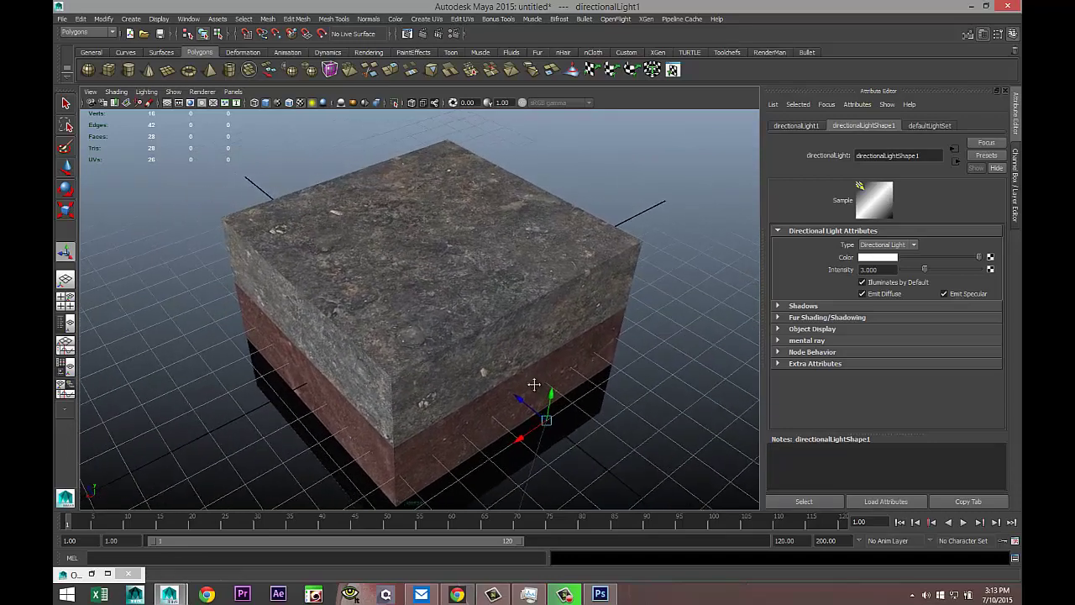
pyautogui.keyDown('alt'); pyautogui.moveTo(534, 384); pyautogui.dragTo(477, 417); pyautogui.keyUp('alt')
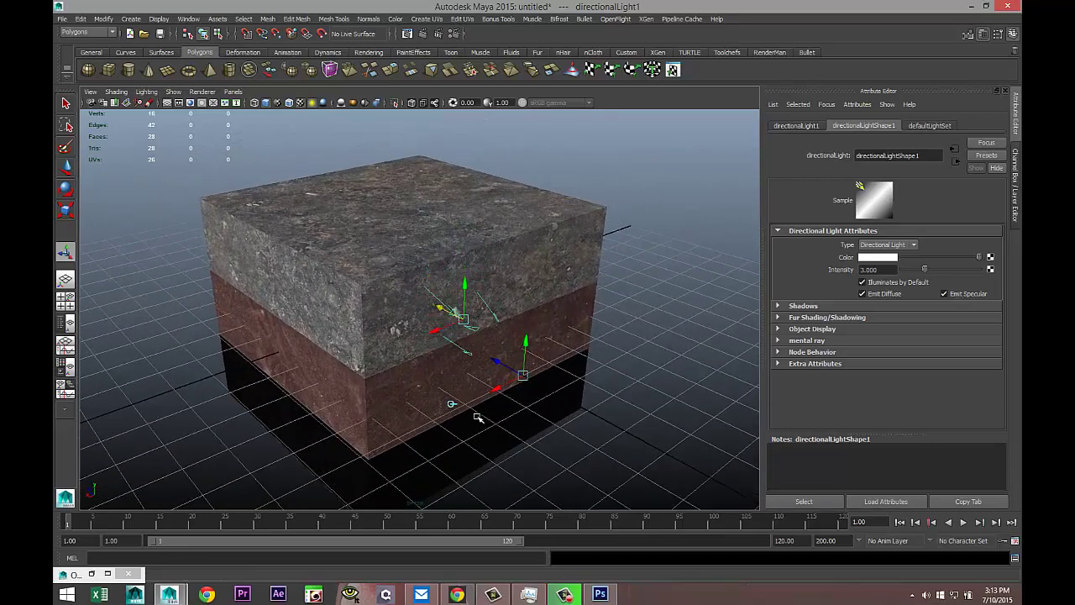